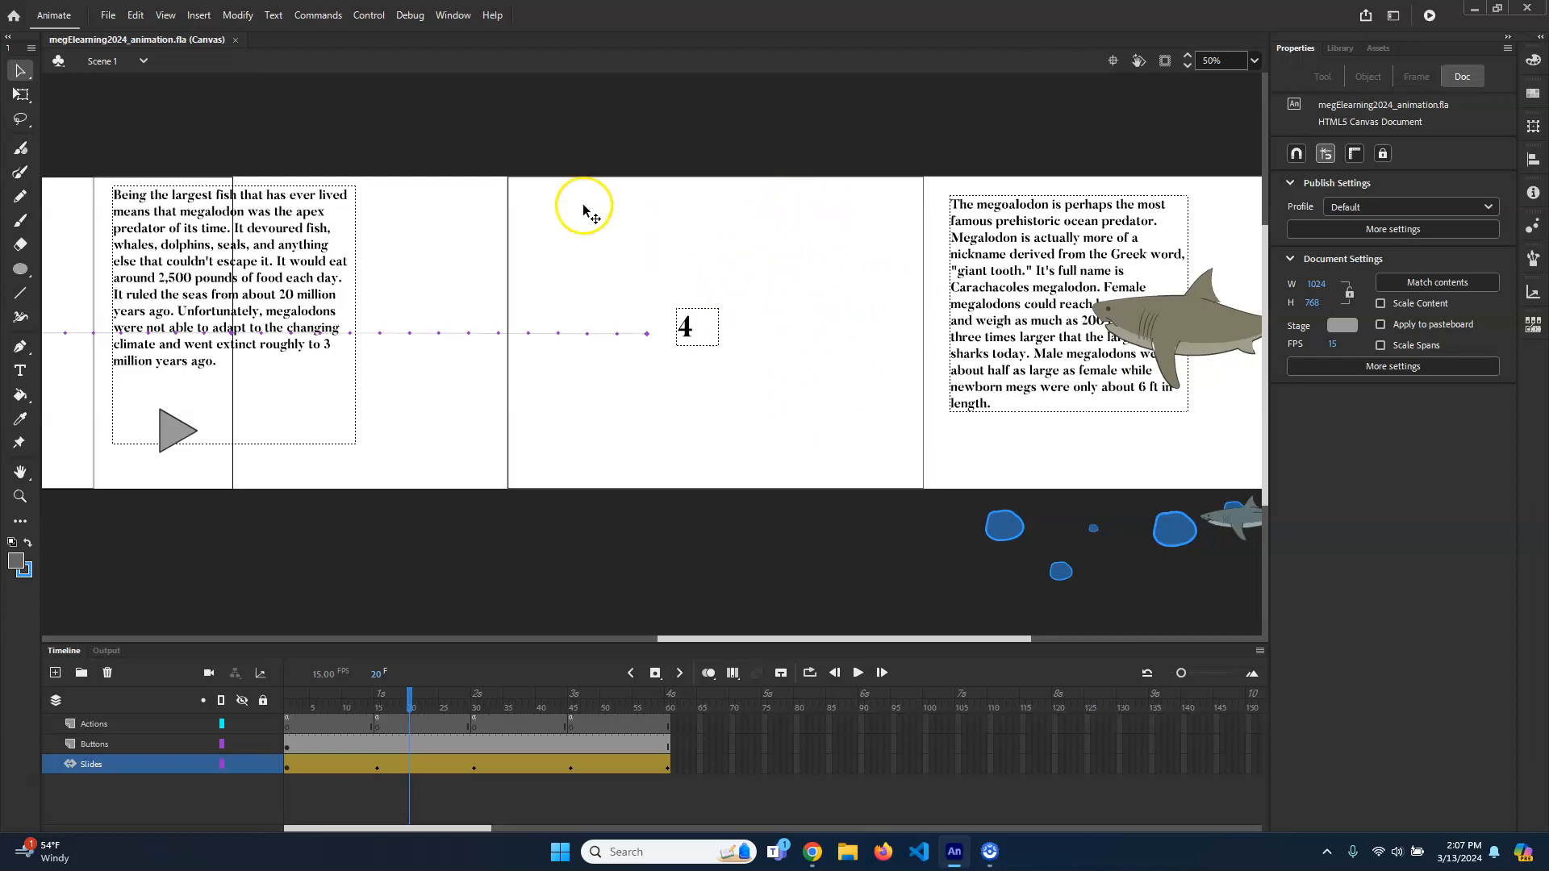
# Open the Slide04_mc clip on the slide marked 4 for editing and lock its background layer
pyautogui.doubleClick(780, 280)
pyautogui.doubleClick(818, 298)
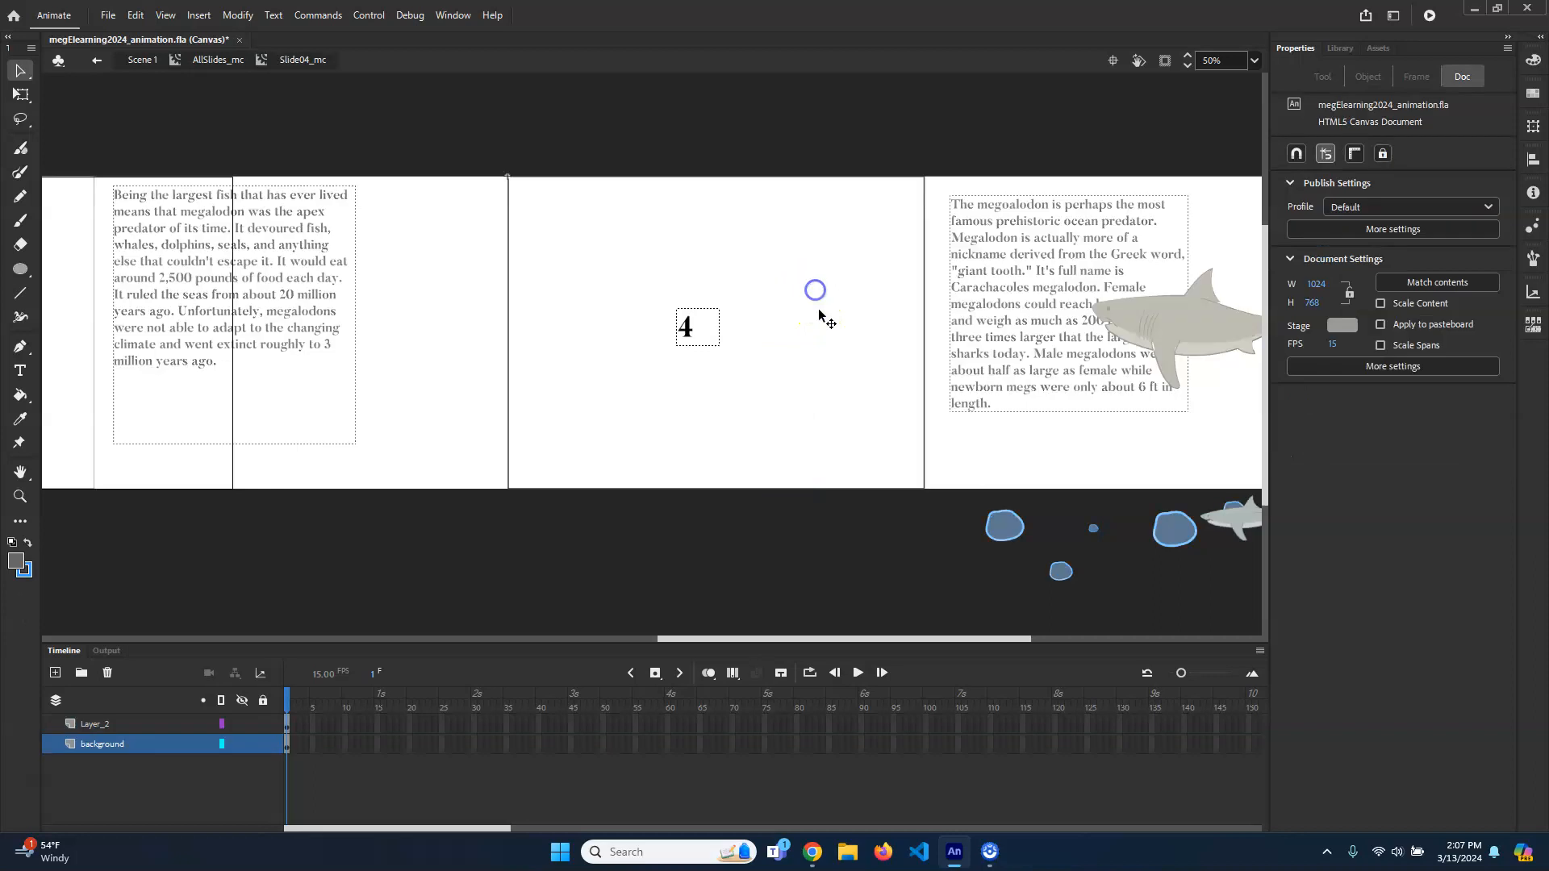
pyautogui.click(831, 256)
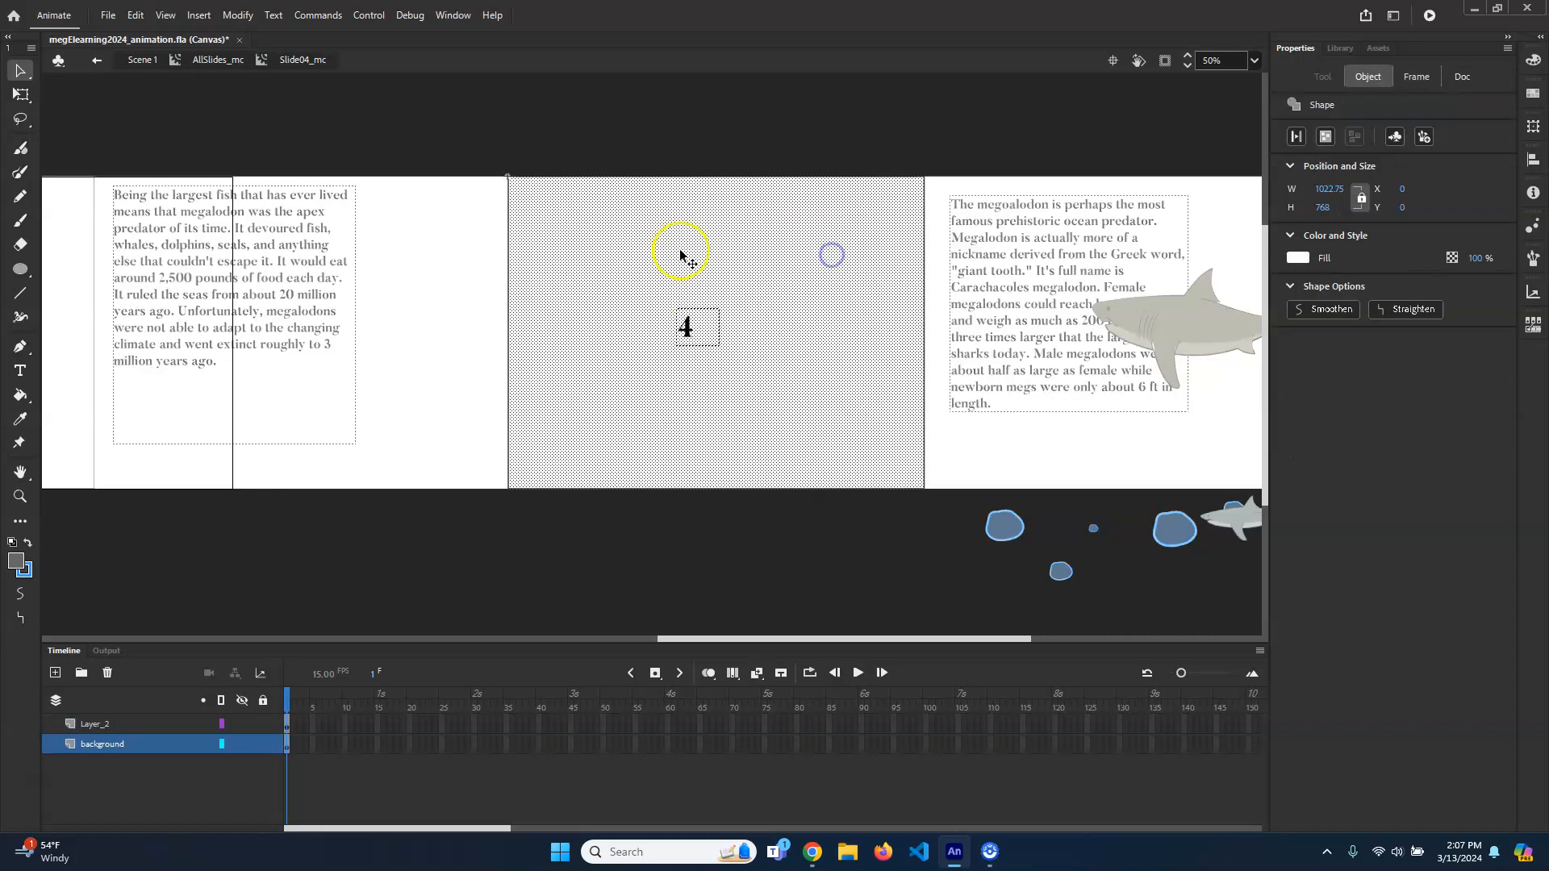
pyautogui.click(650, 141)
pyautogui.click(263, 744)
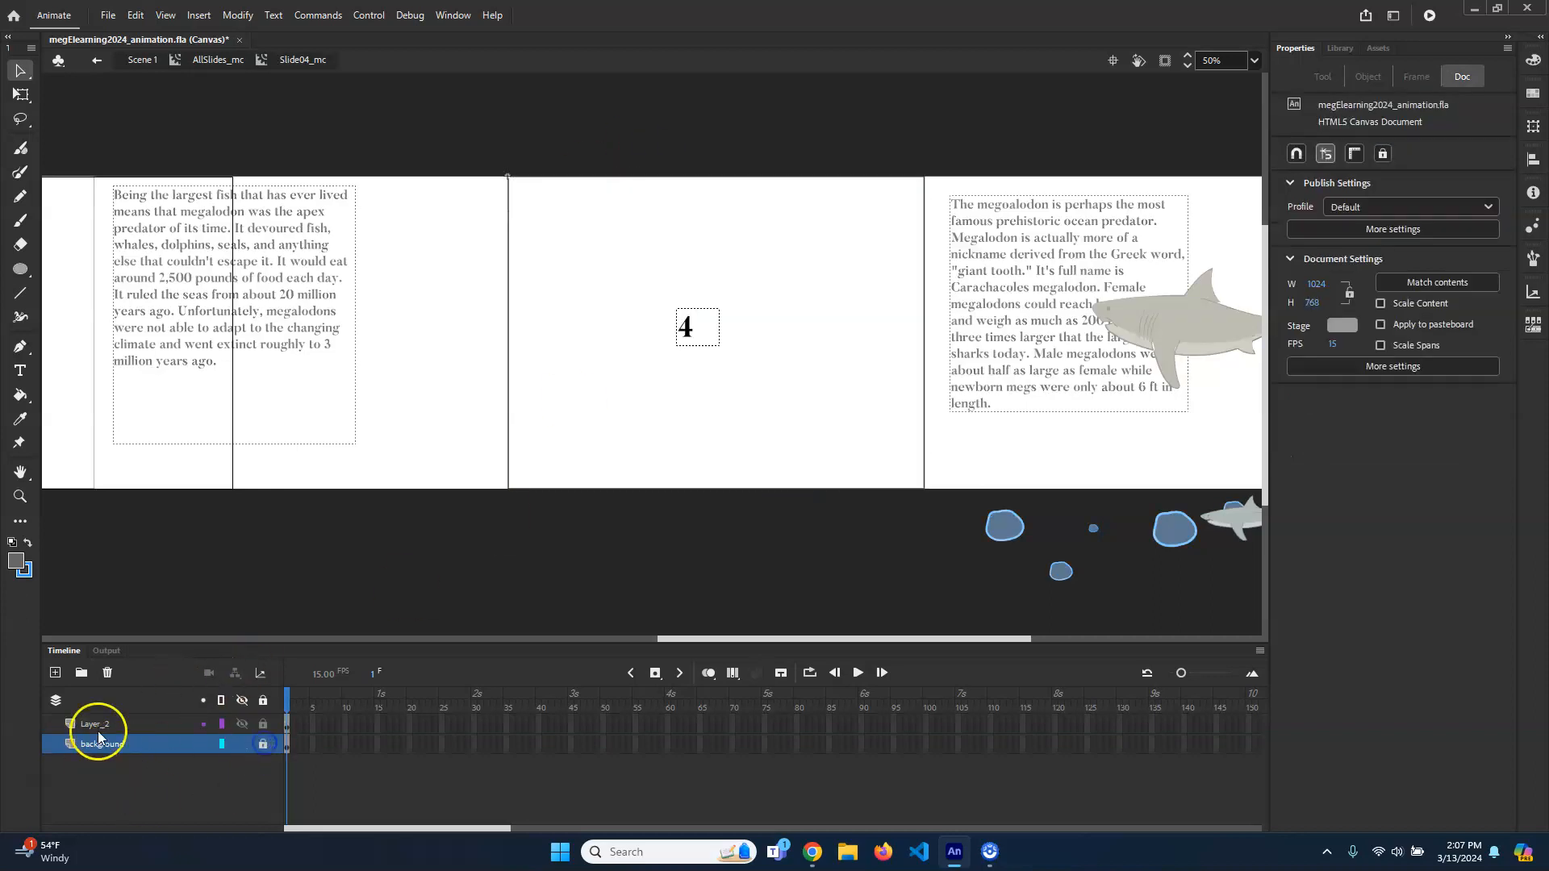
# Move the "4" text on Layer_2 up and left to about X 156, Y 157 on the slide
pyautogui.click(101, 723)
pyautogui.click(687, 331)
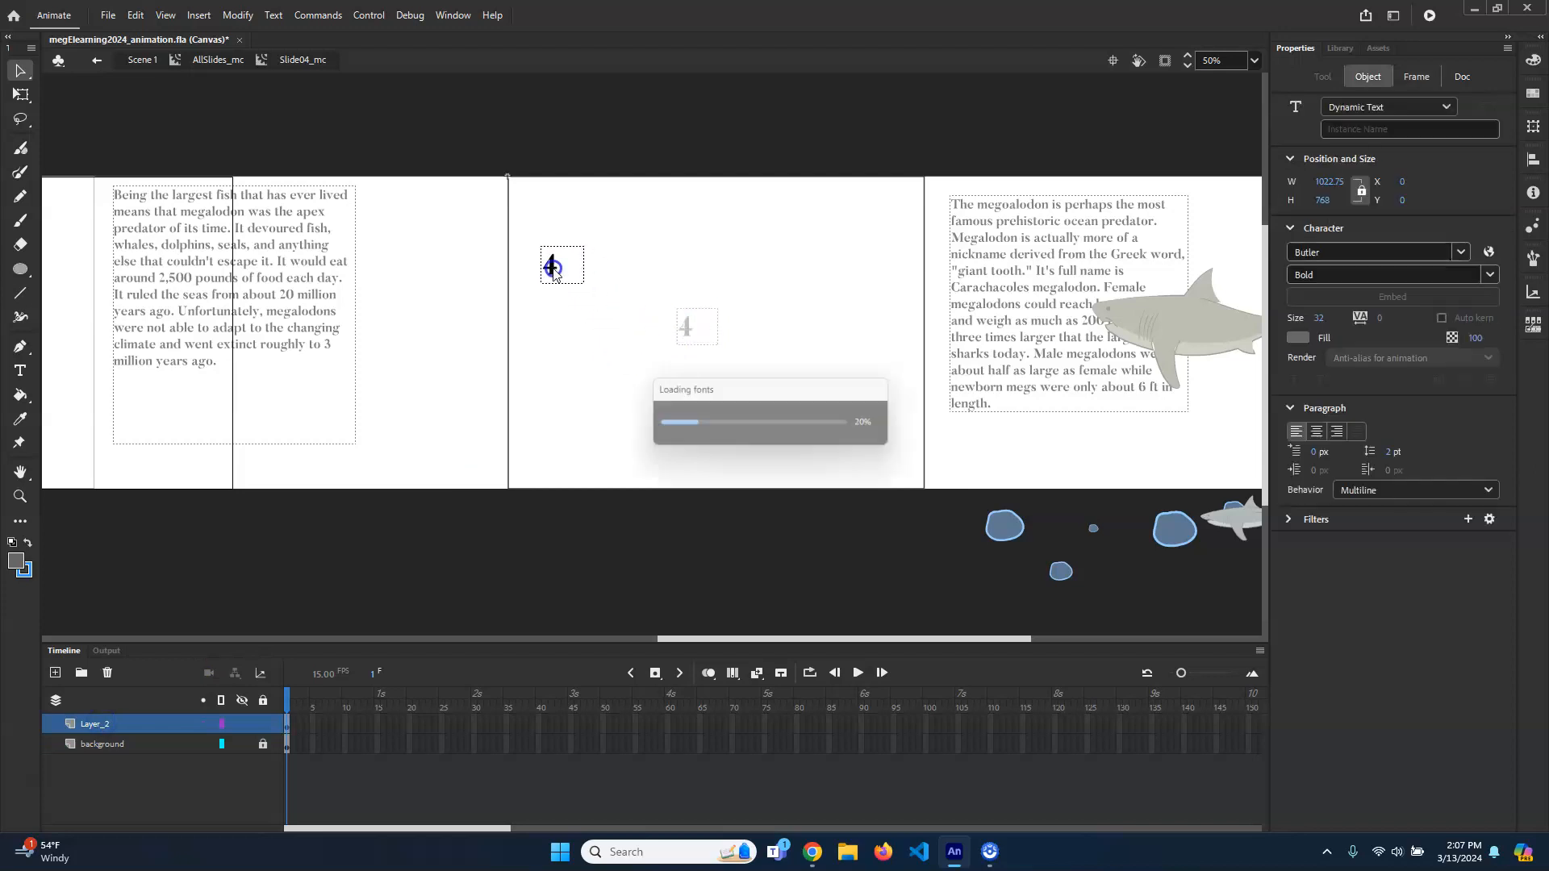
pyautogui.moveTo(689, 335); pyautogui.dragTo(592, 271)
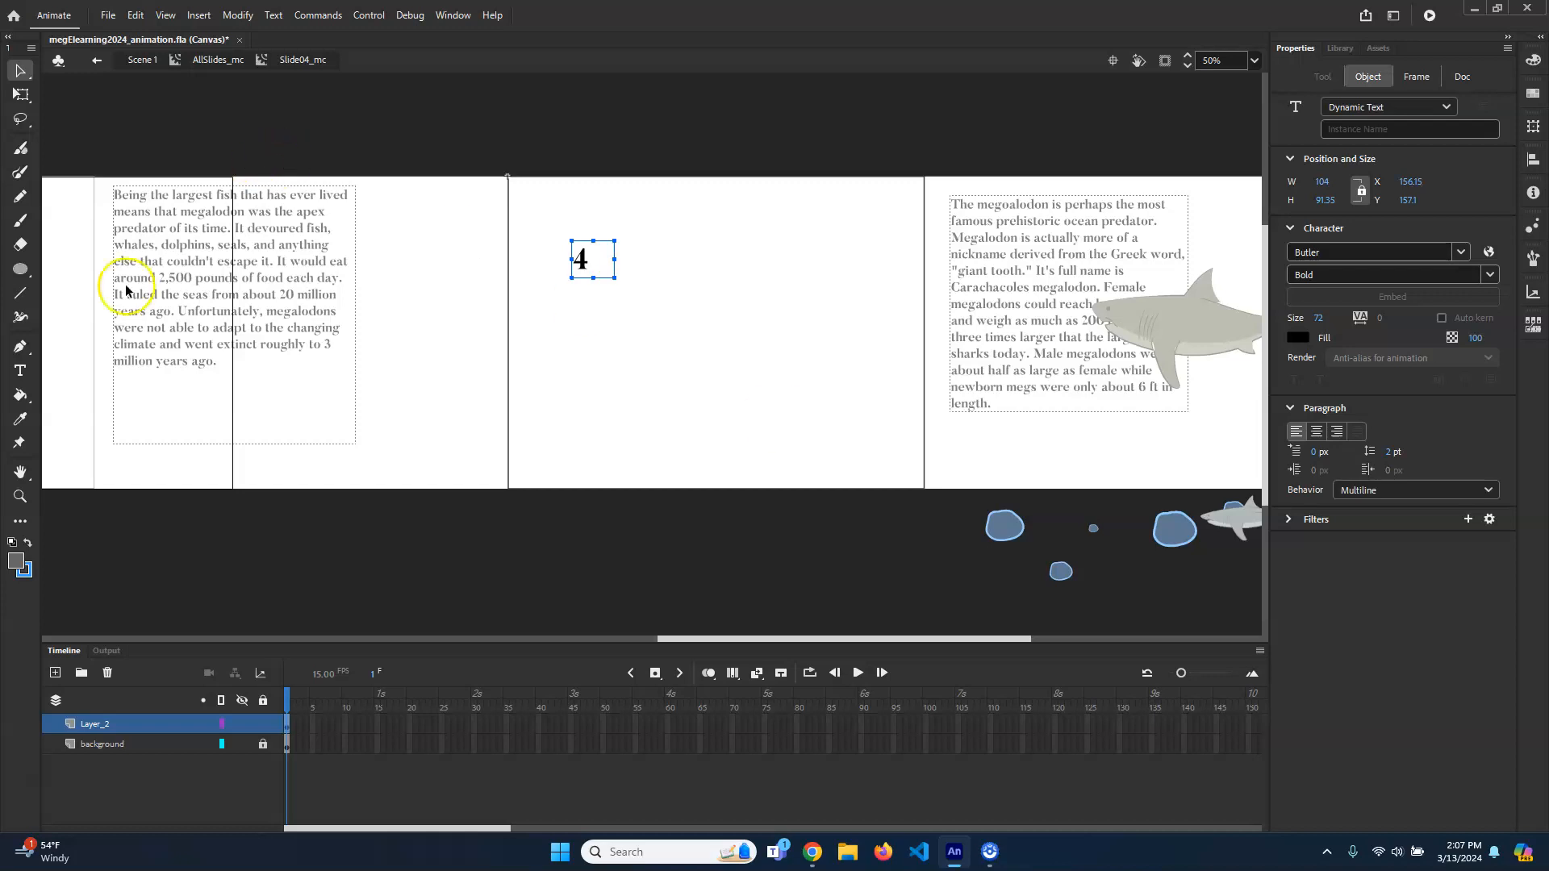
# Draw a circle about 50 px in diameter on Layer_2, to the right of the "4" text
pyautogui.click(21, 272)
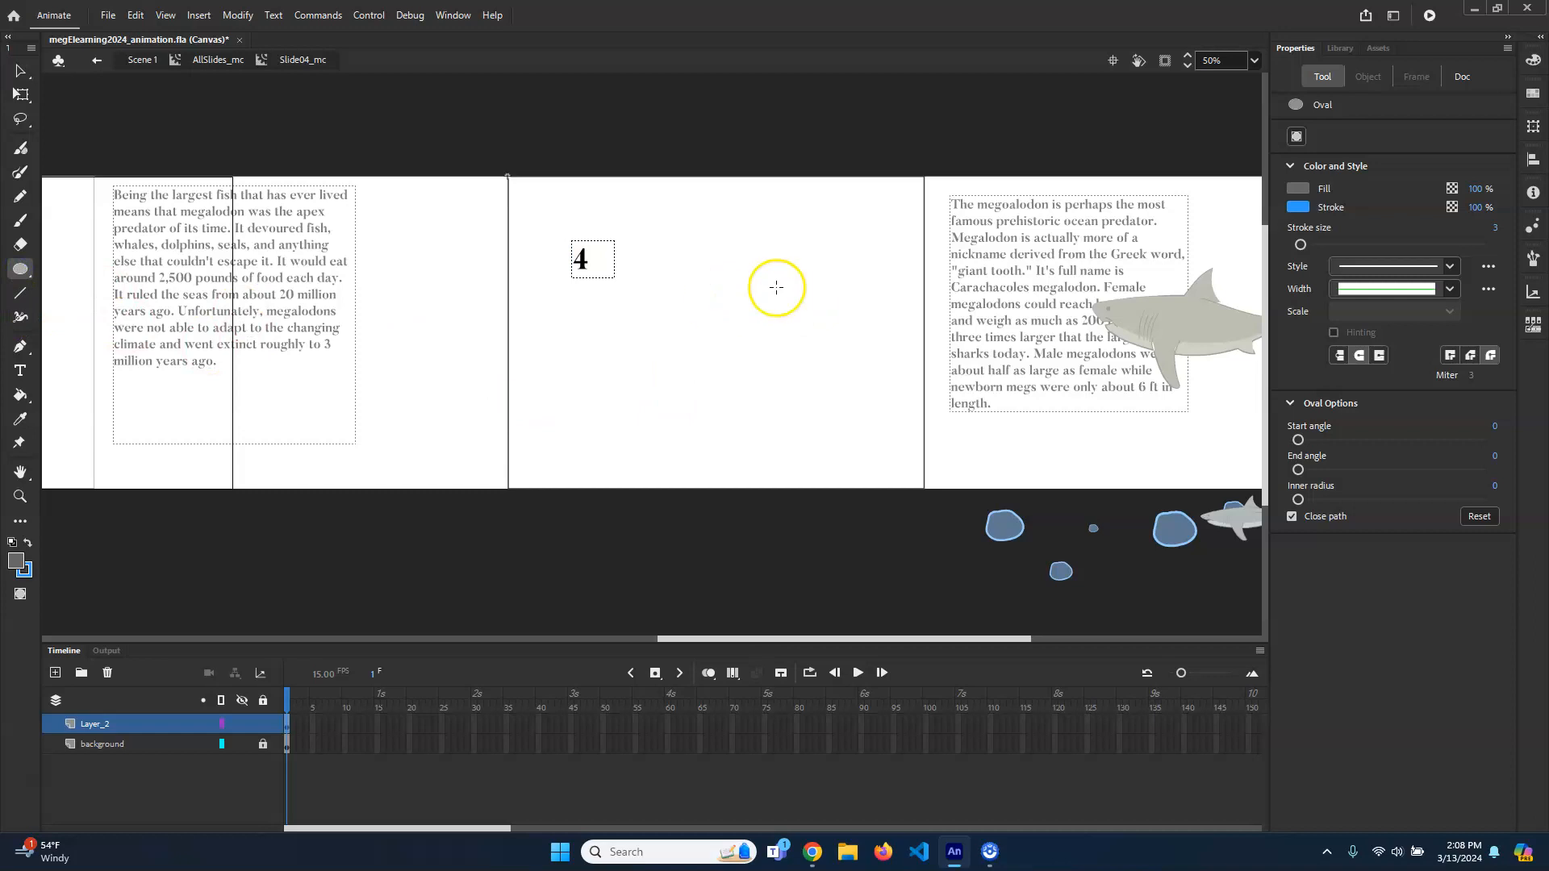
pyautogui.moveTo(777, 282); pyautogui.dragTo(797, 299)
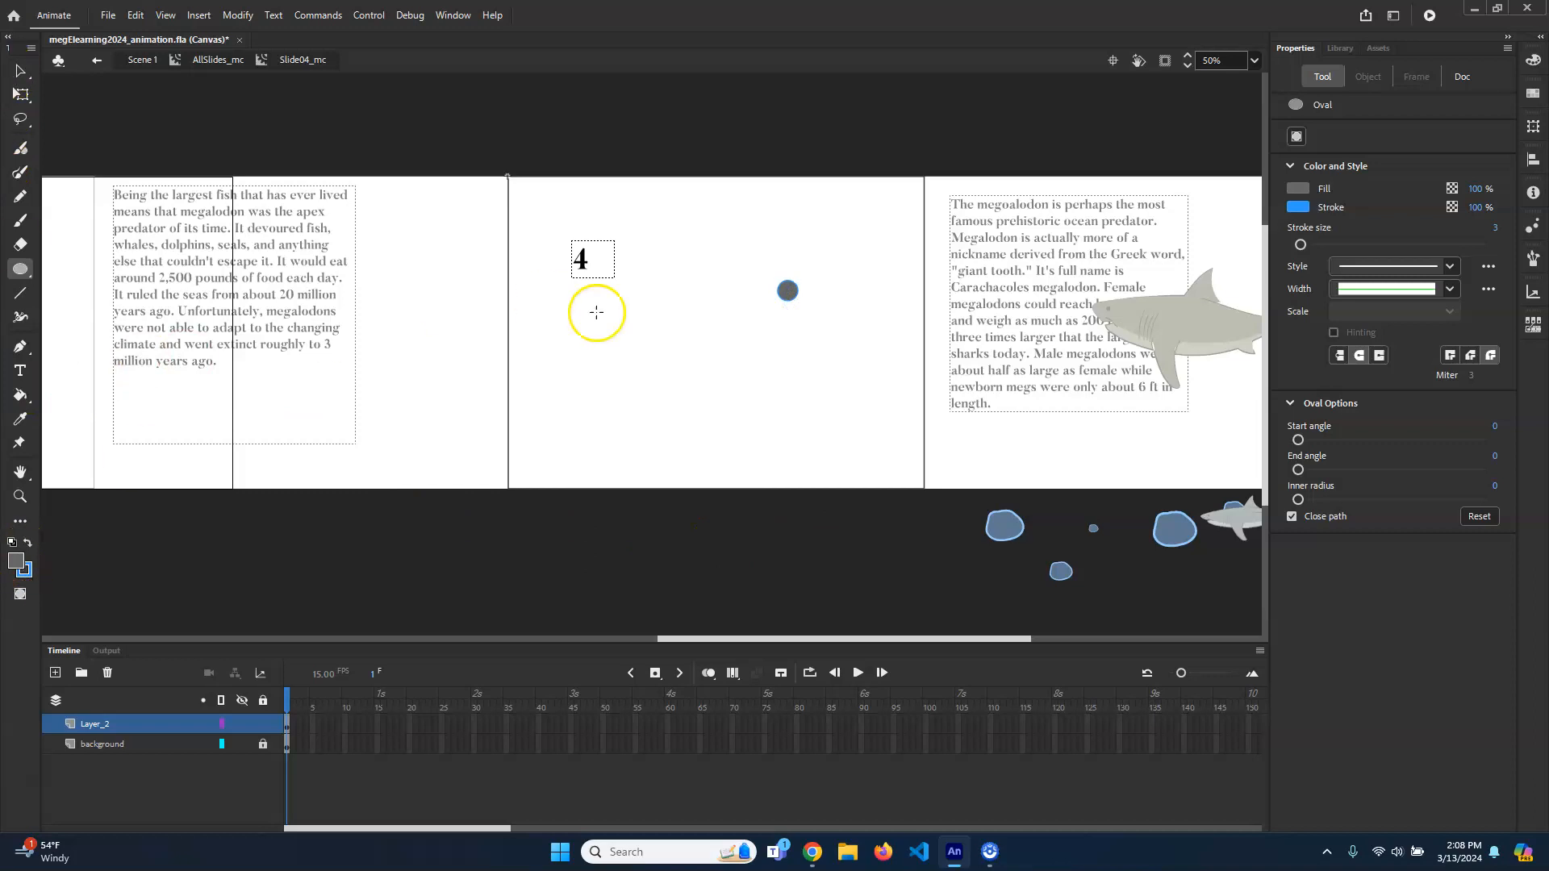
pyautogui.click(21, 71)
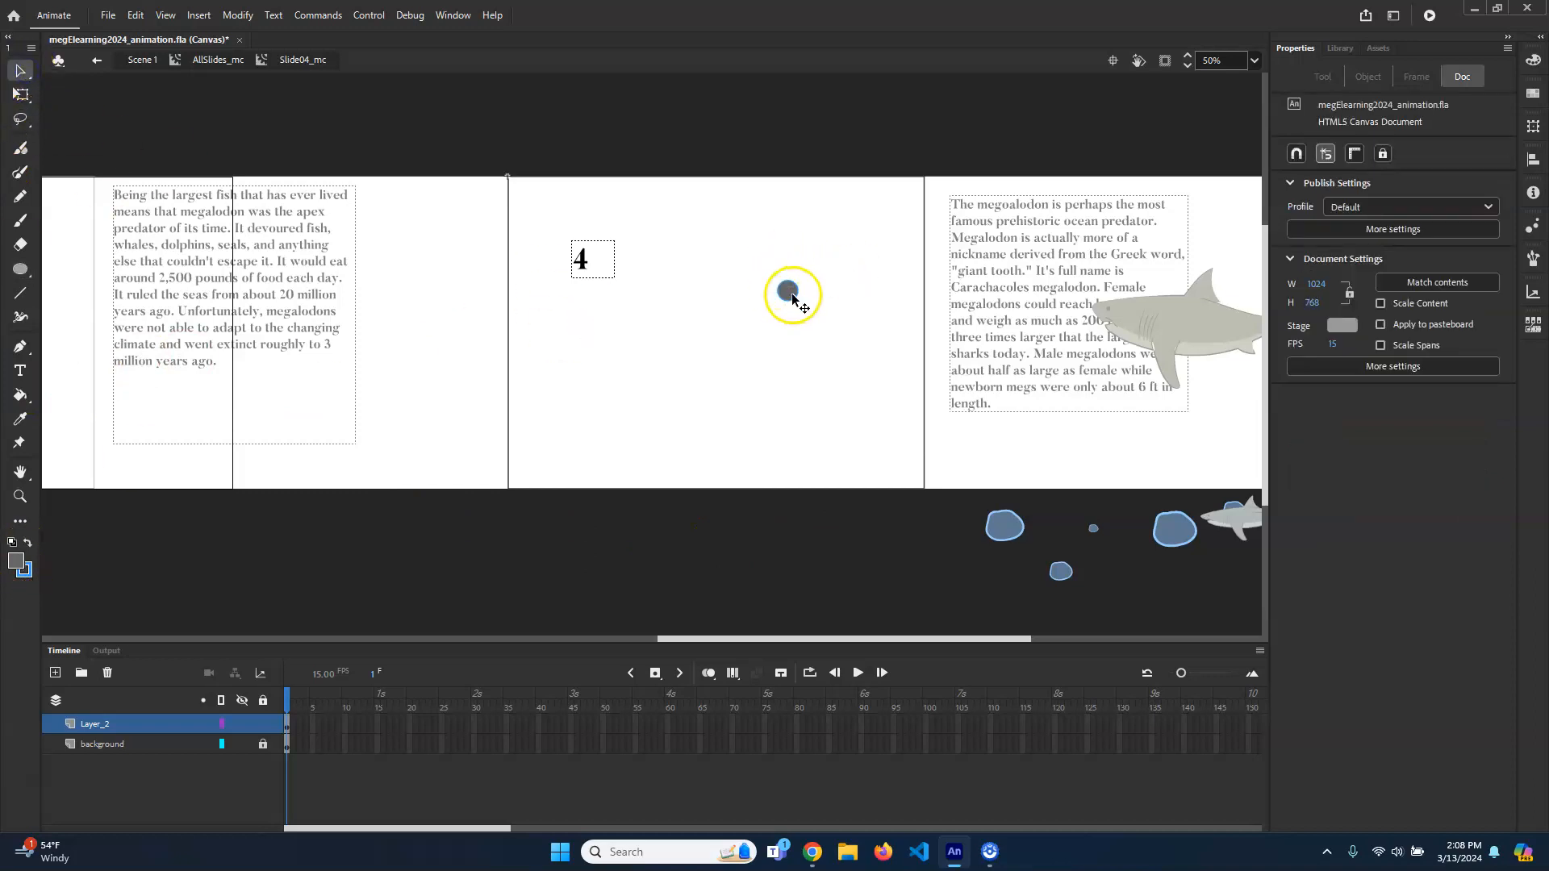
# Change the circle's fill to the darker blue #2767A7, starting from its outline colour #3399FF
pyautogui.click(788, 295)
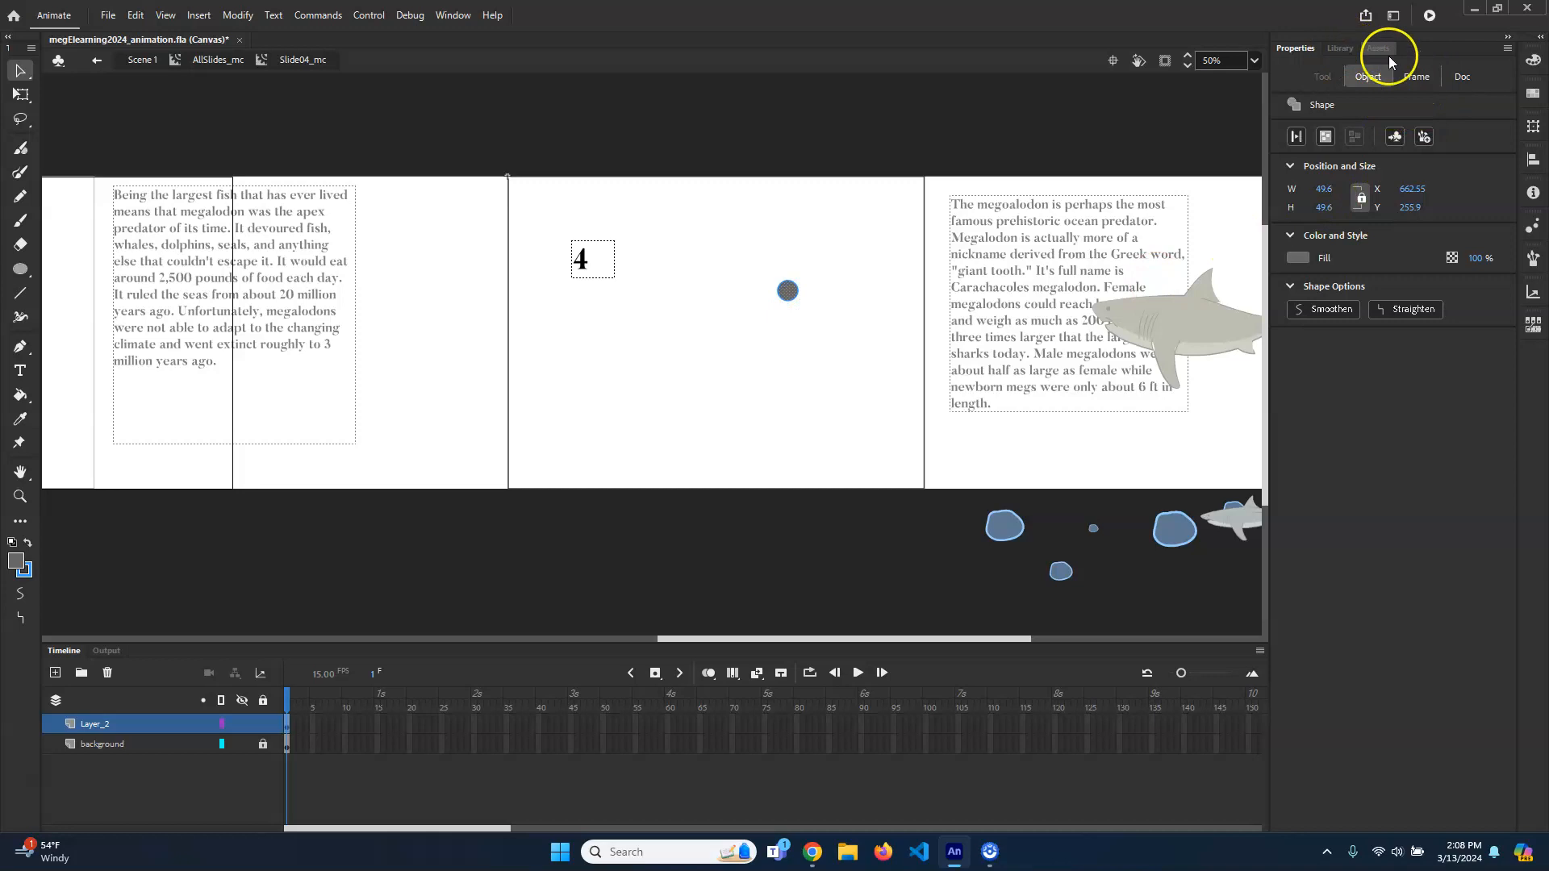
pyautogui.click(1304, 260)
pyautogui.click(1084, 359)
pyautogui.click(805, 286)
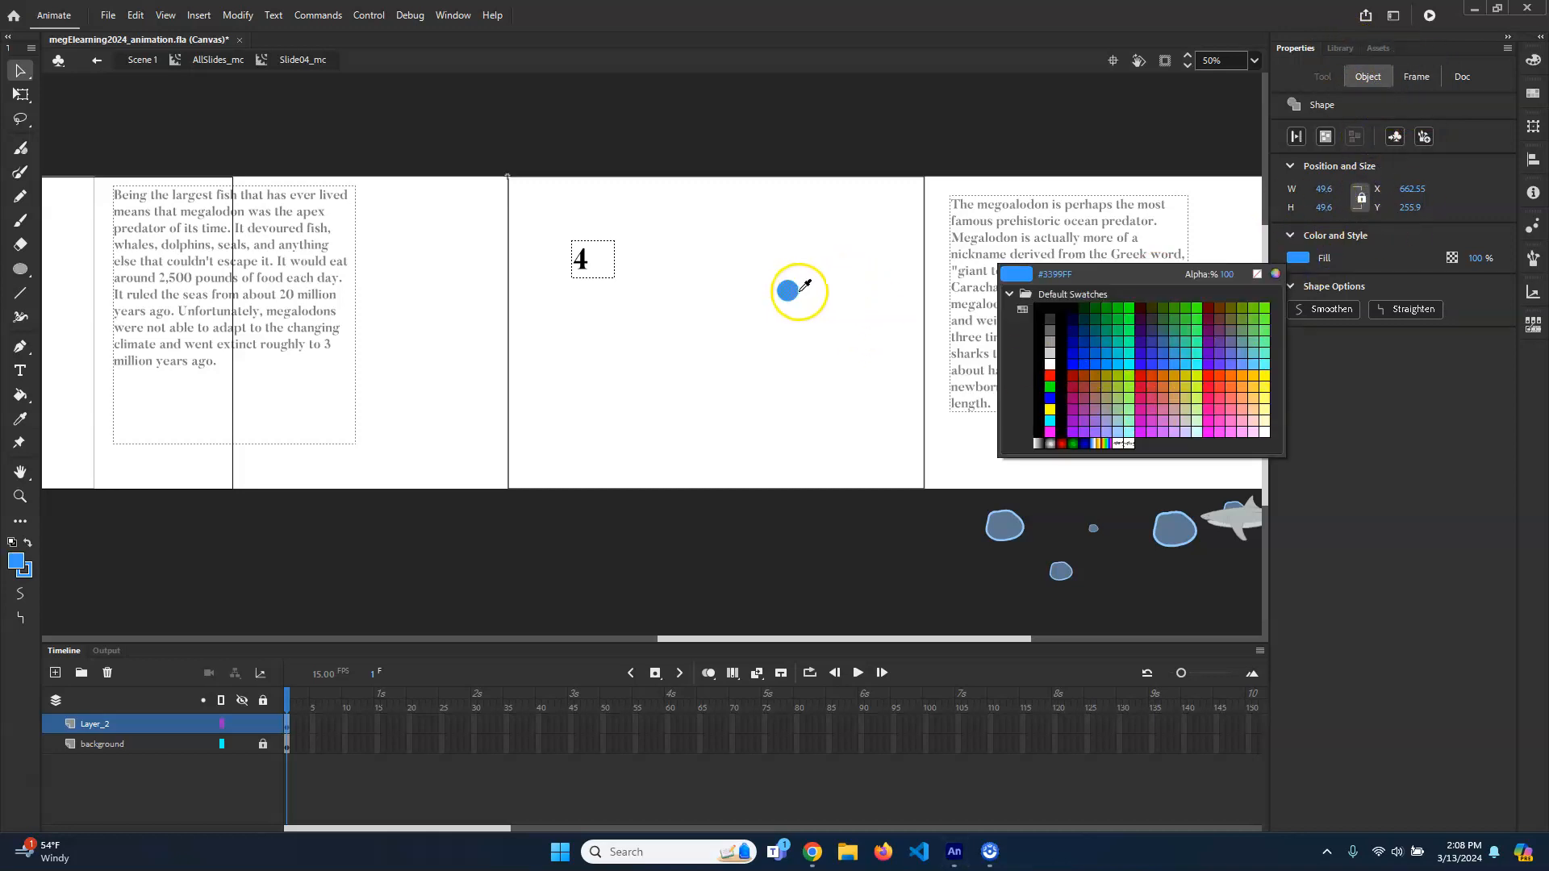
pyautogui.click(1299, 258)
pyautogui.click(1276, 273)
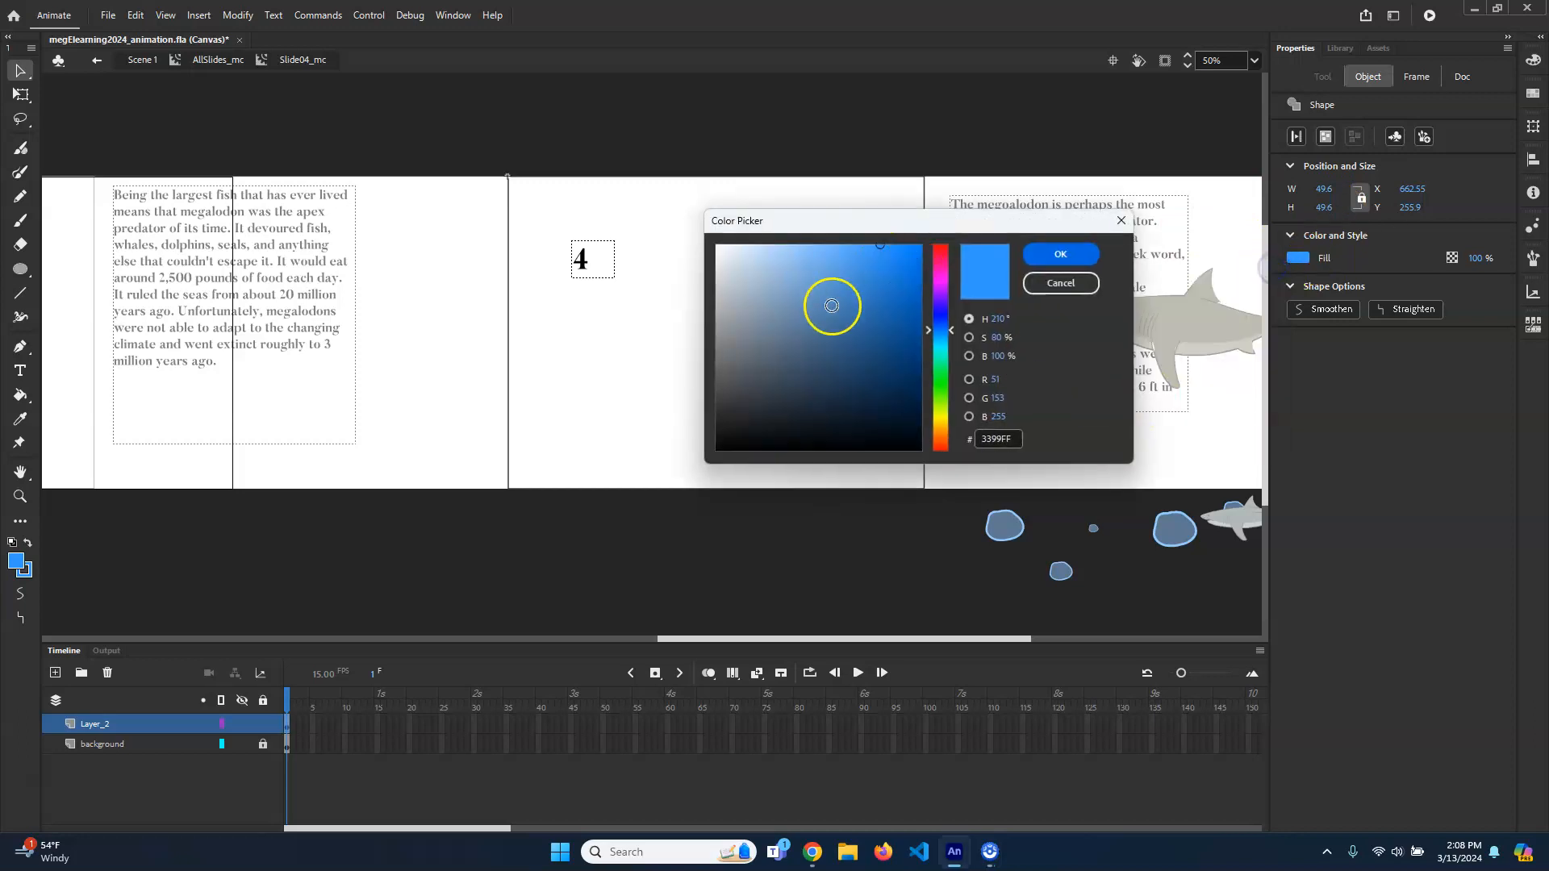
pyautogui.moveTo(877, 246); pyautogui.dragTo(872, 315)
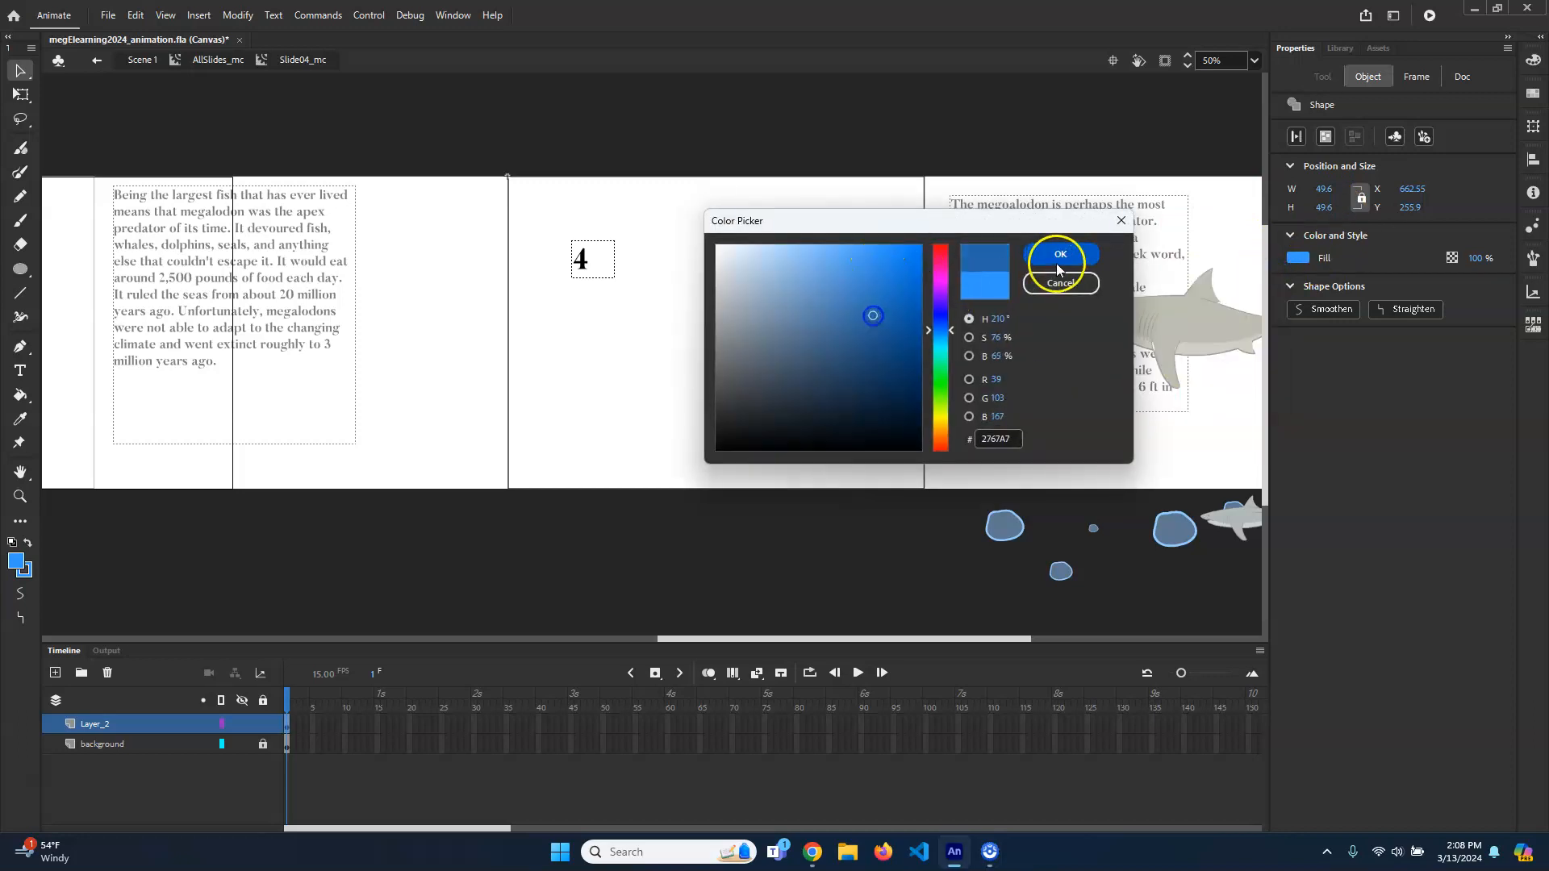
pyautogui.click(1061, 254)
pyautogui.click(718, 458)
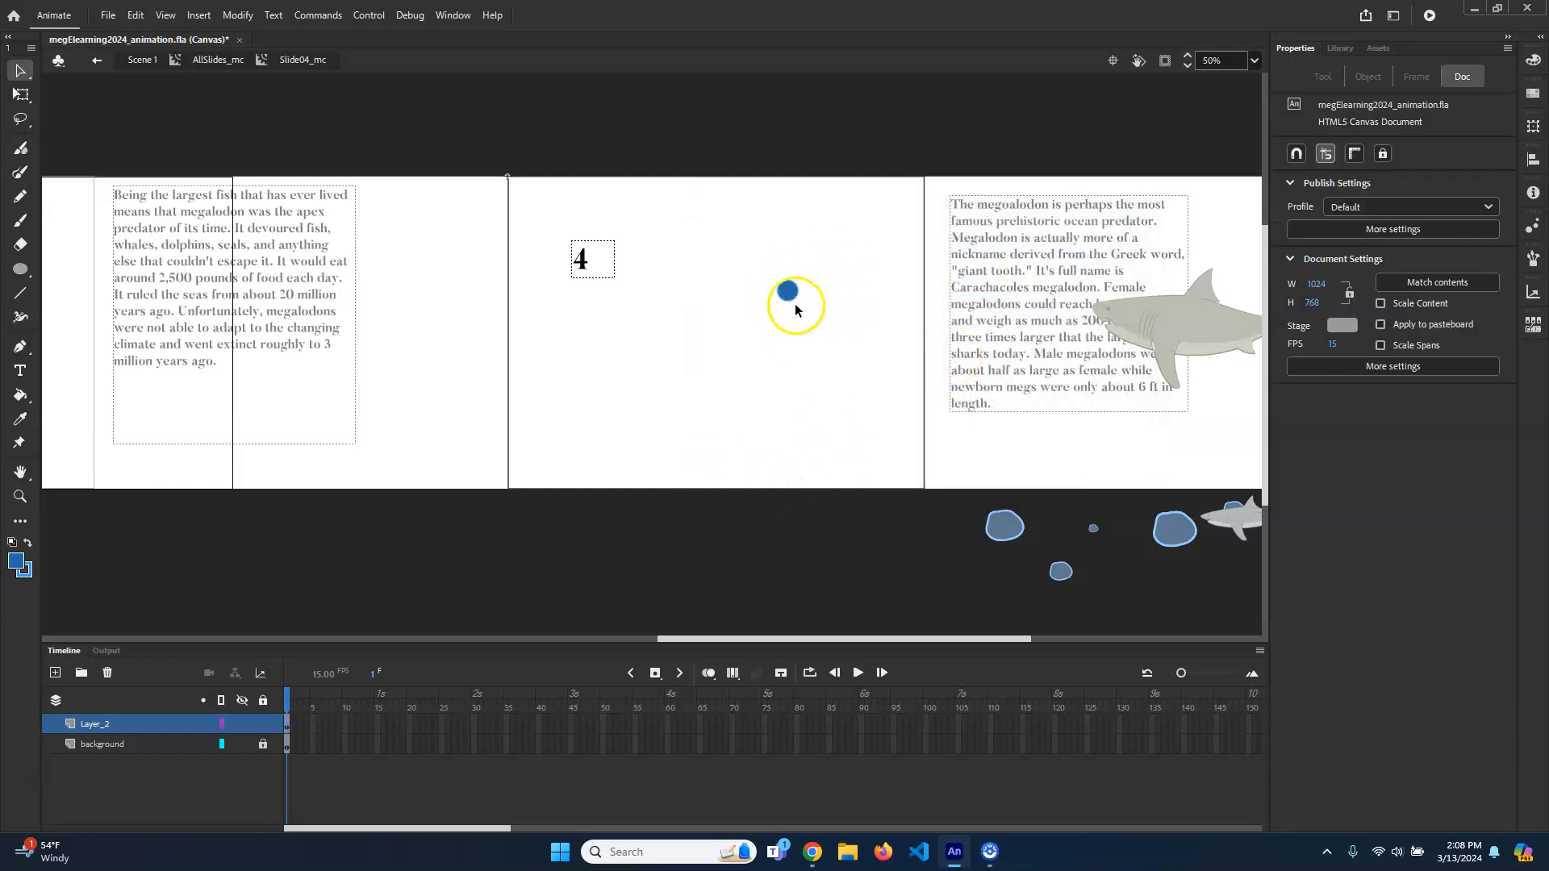
# Convert the whole circle, fill and outline, to a Movie Clip symbol named CheckBox_mc
pyautogui.keyDown('ctrl'); pyautogui.scroll(3, 793, 304); pyautogui.keyUp('ctrl')
pyautogui.moveTo(1081, 372); pyautogui.dragTo(711, 349)
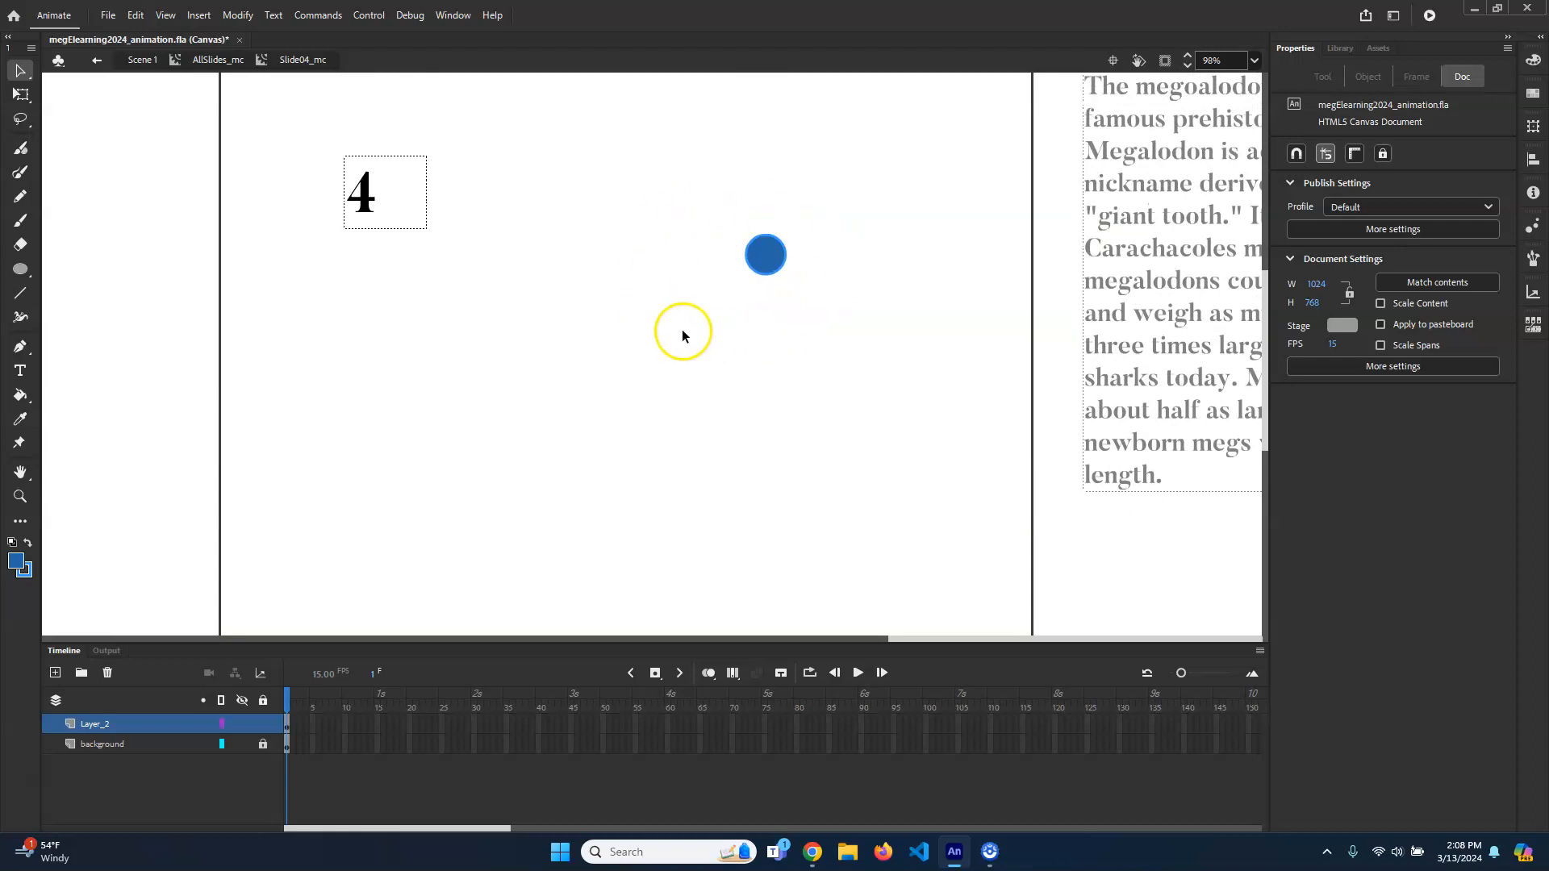
pyautogui.click(763, 255)
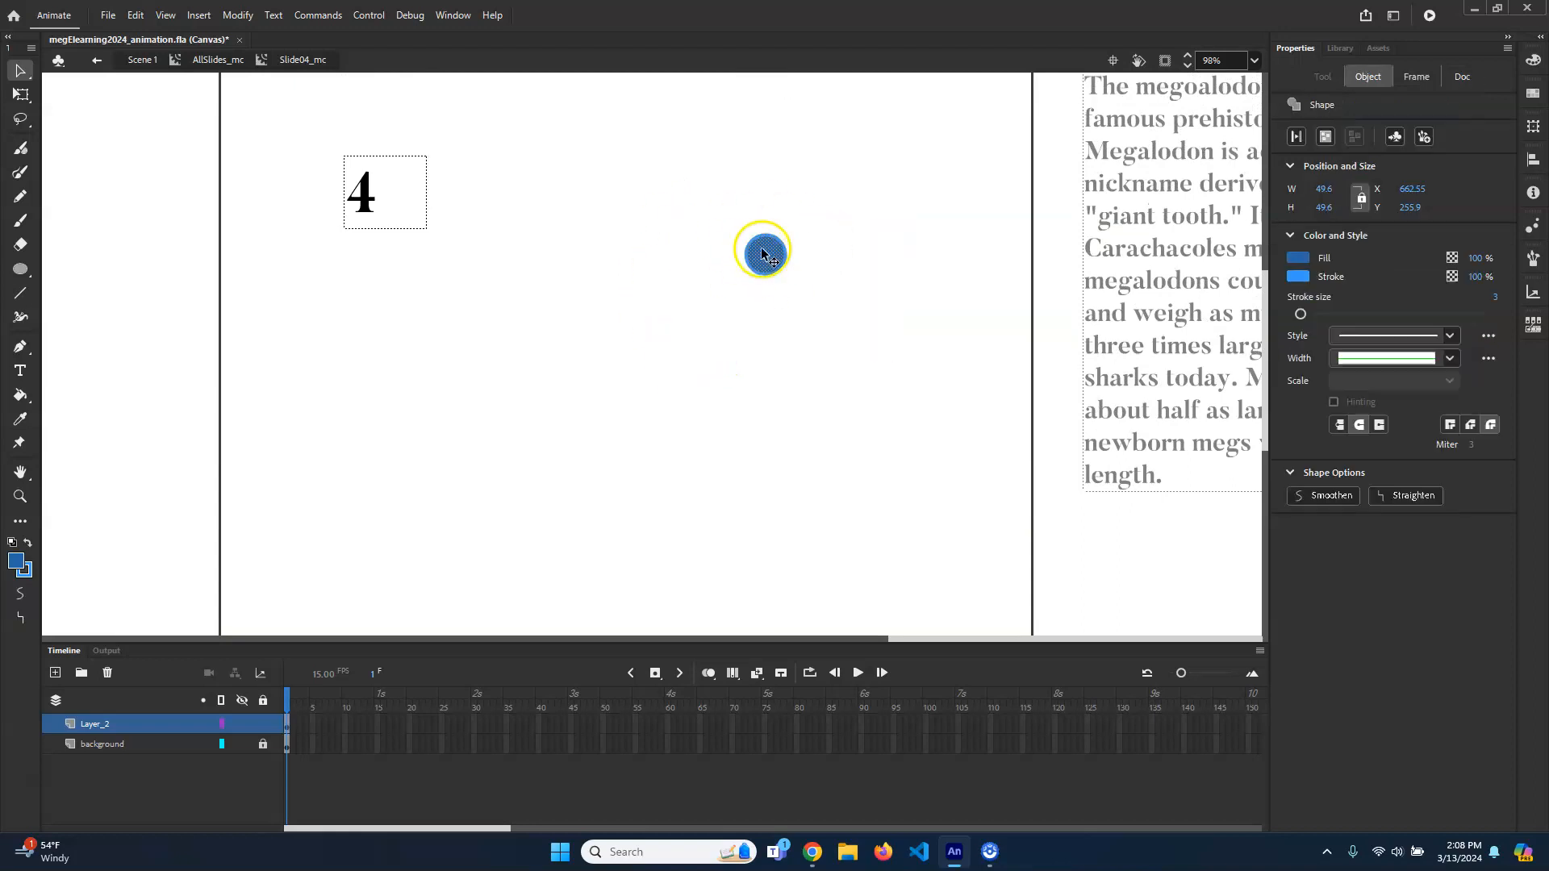
pyautogui.click(237, 15)
pyautogui.click(237, 15)
pyautogui.click(238, 14)
pyautogui.click(266, 58)
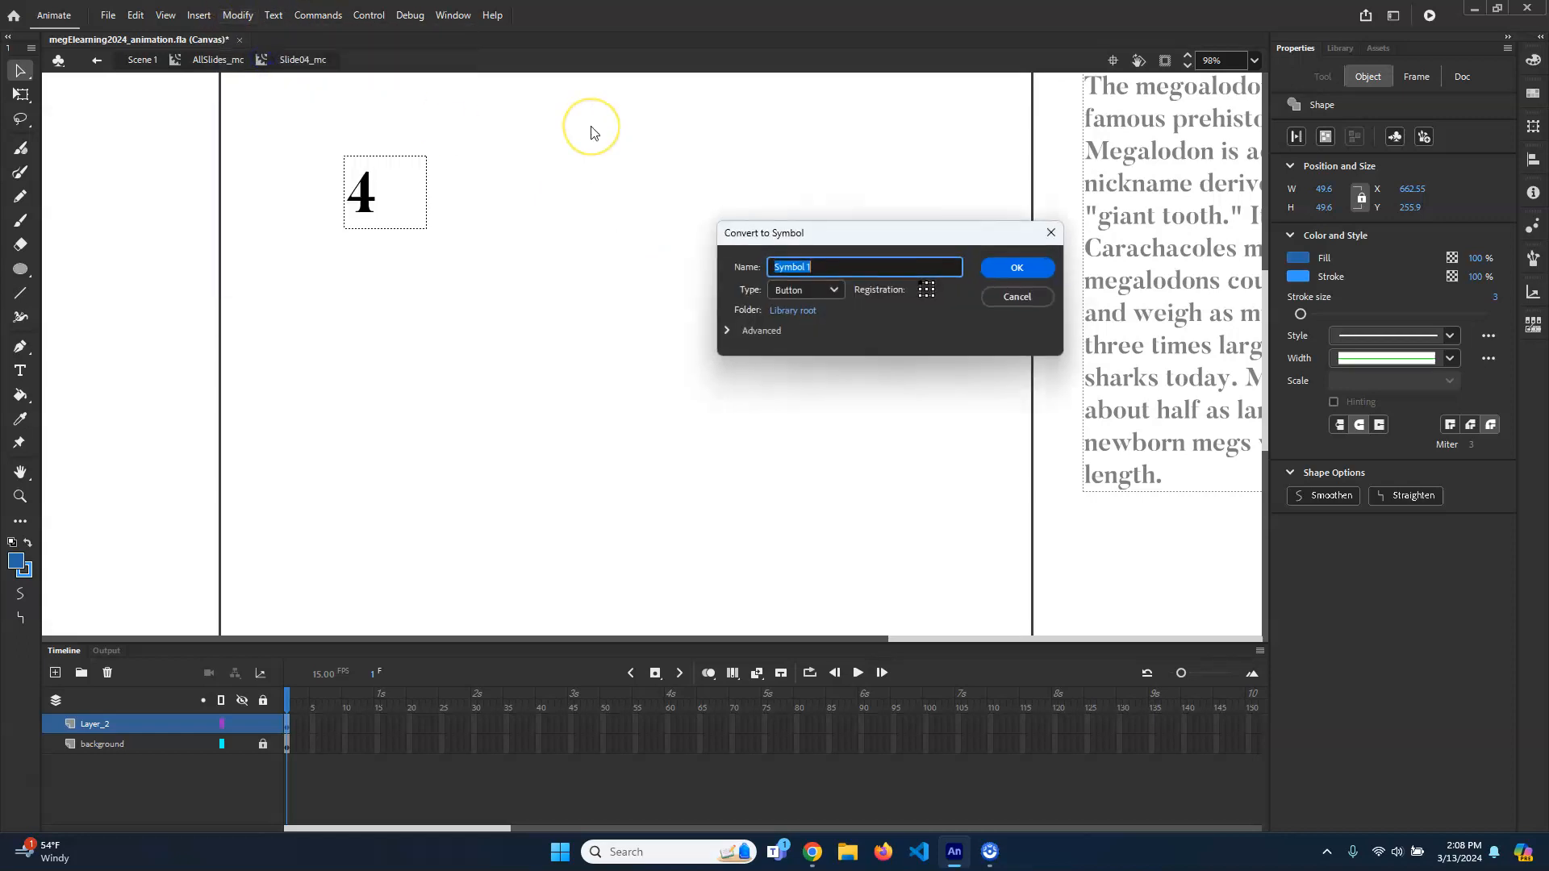
pyautogui.write('eheckBox_mc')
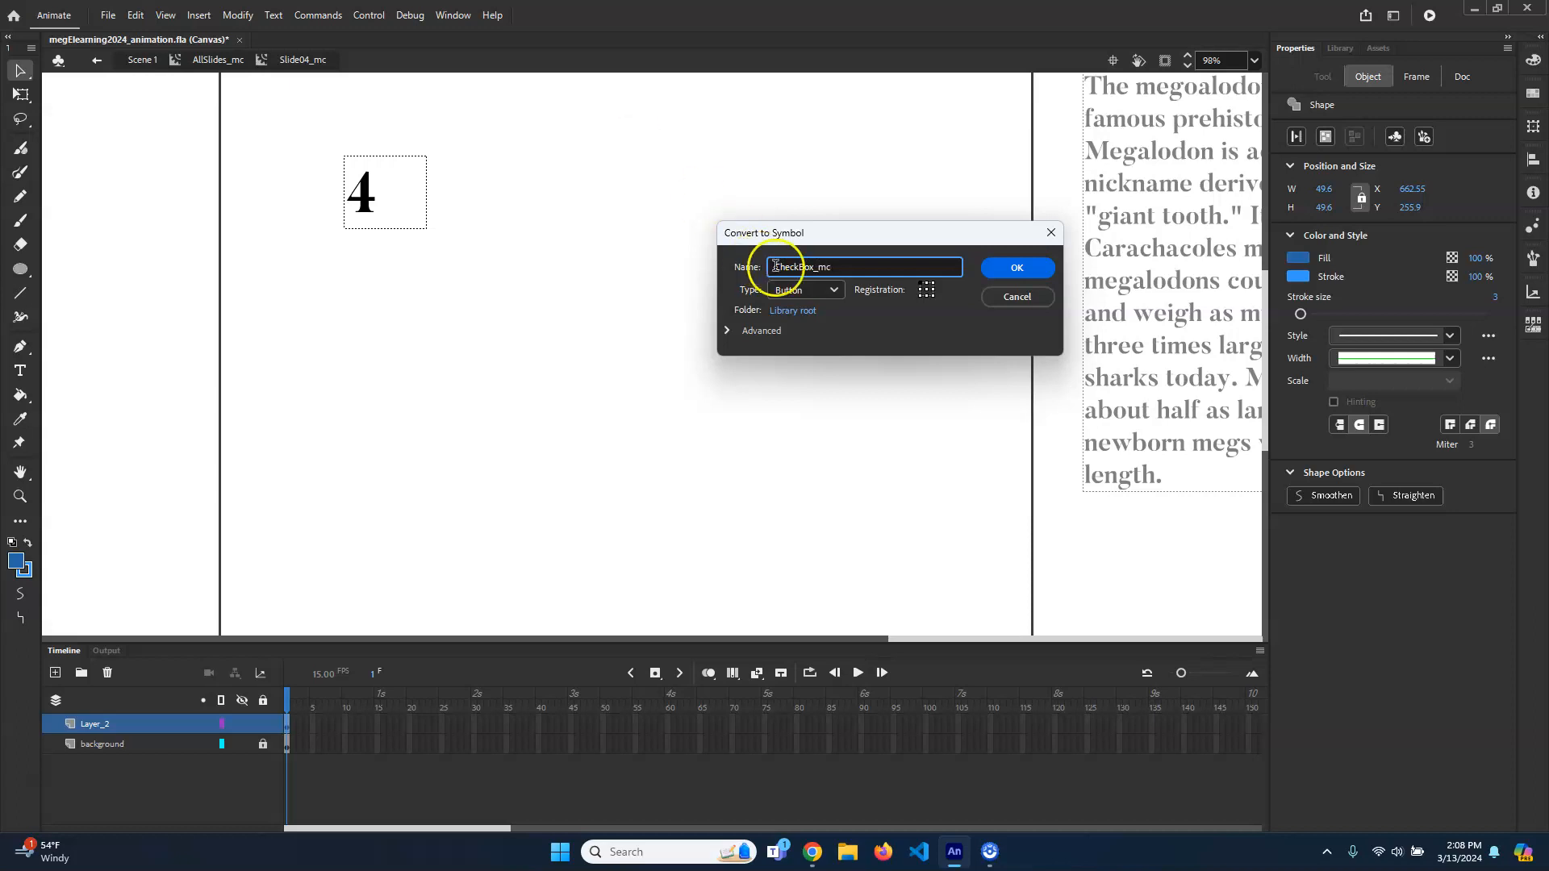
pyautogui.click(802, 291)
pyautogui.click(806, 314)
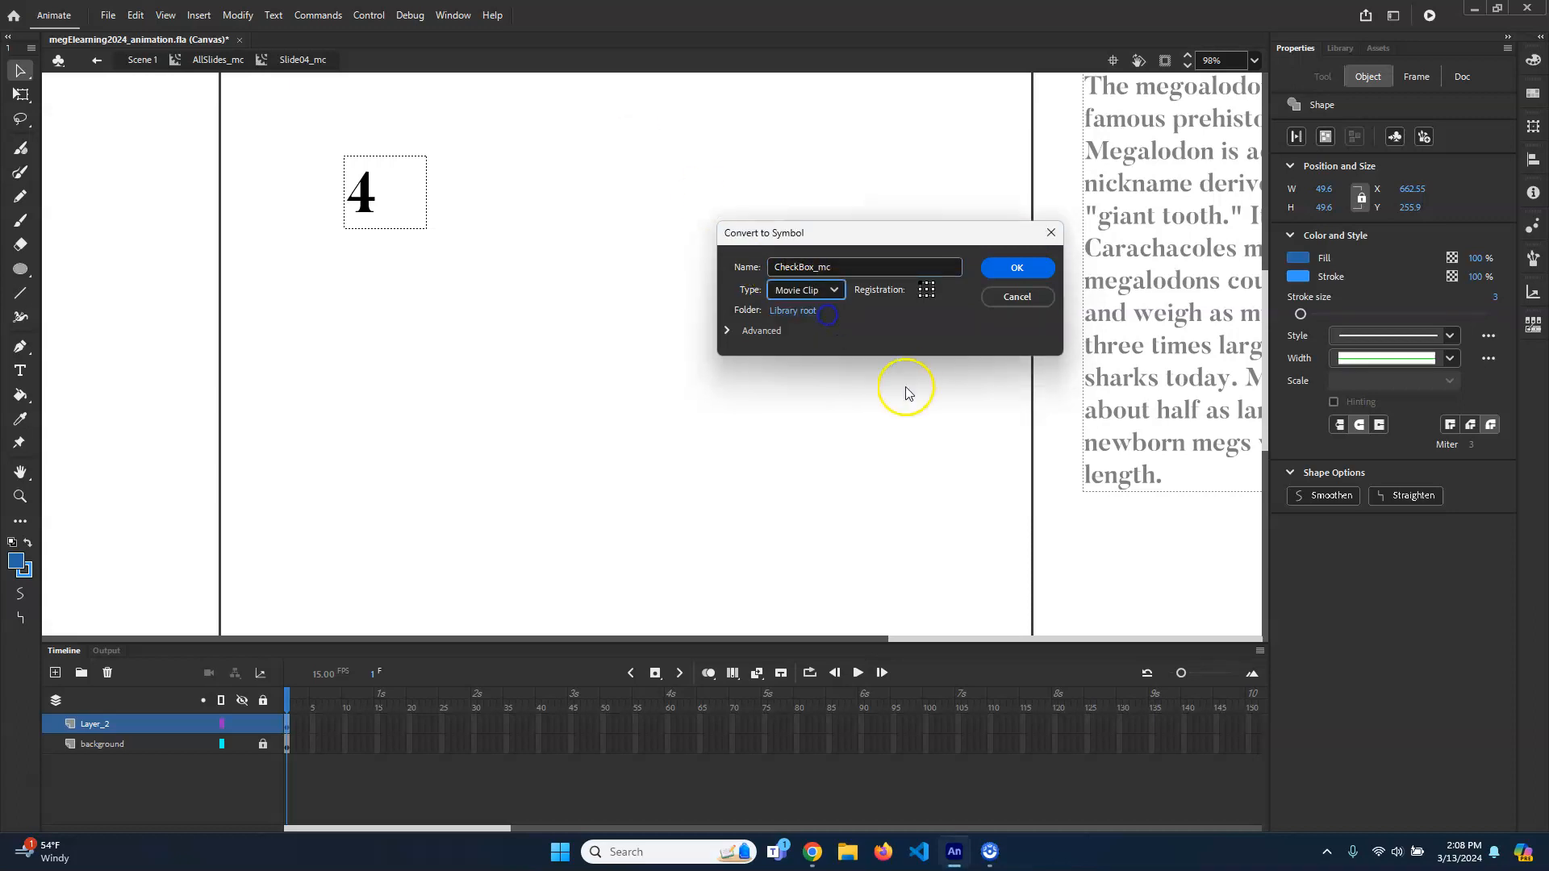
pyautogui.click(1036, 271)
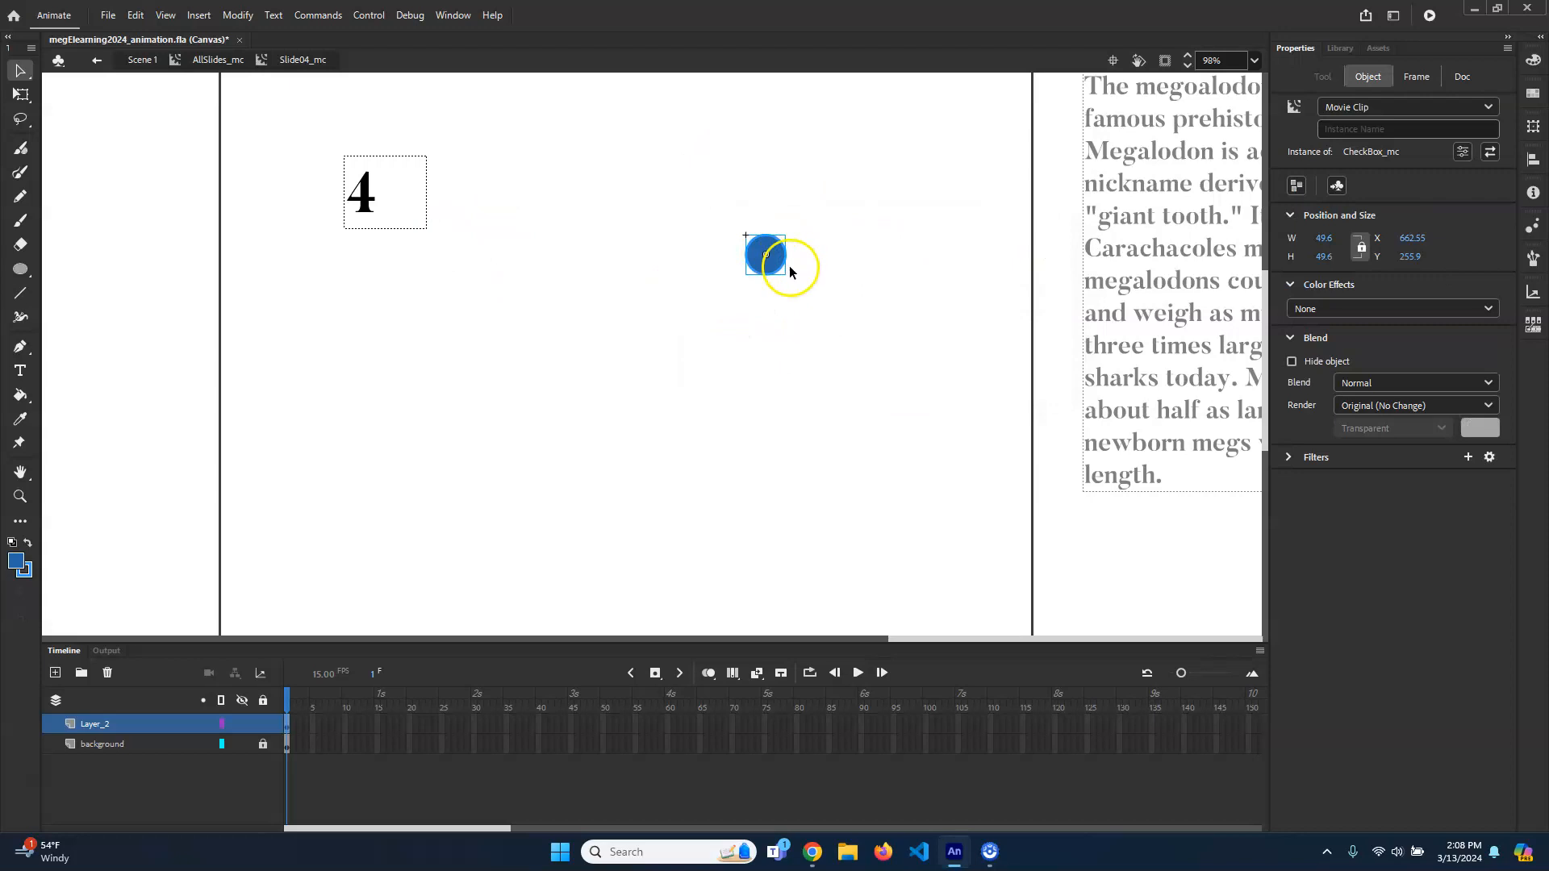
# Open the CheckBox_mc symbol for editing and insert a keyframe at frame 2 of Layer_1
pyautogui.doubleClick(764, 264)
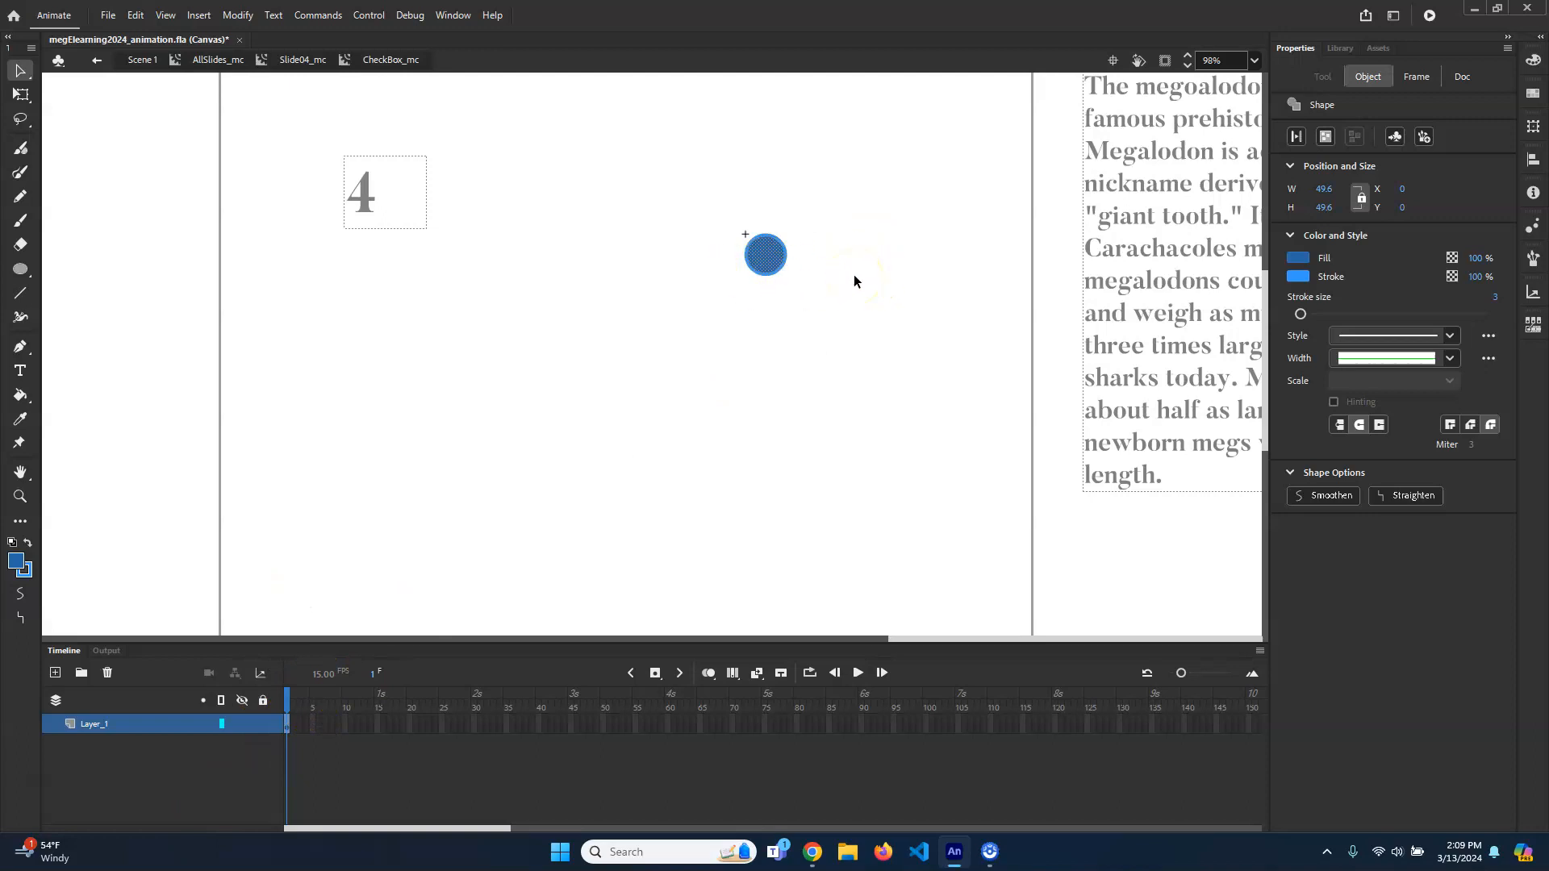
pyautogui.click(290, 726)
pyautogui.press('F6')
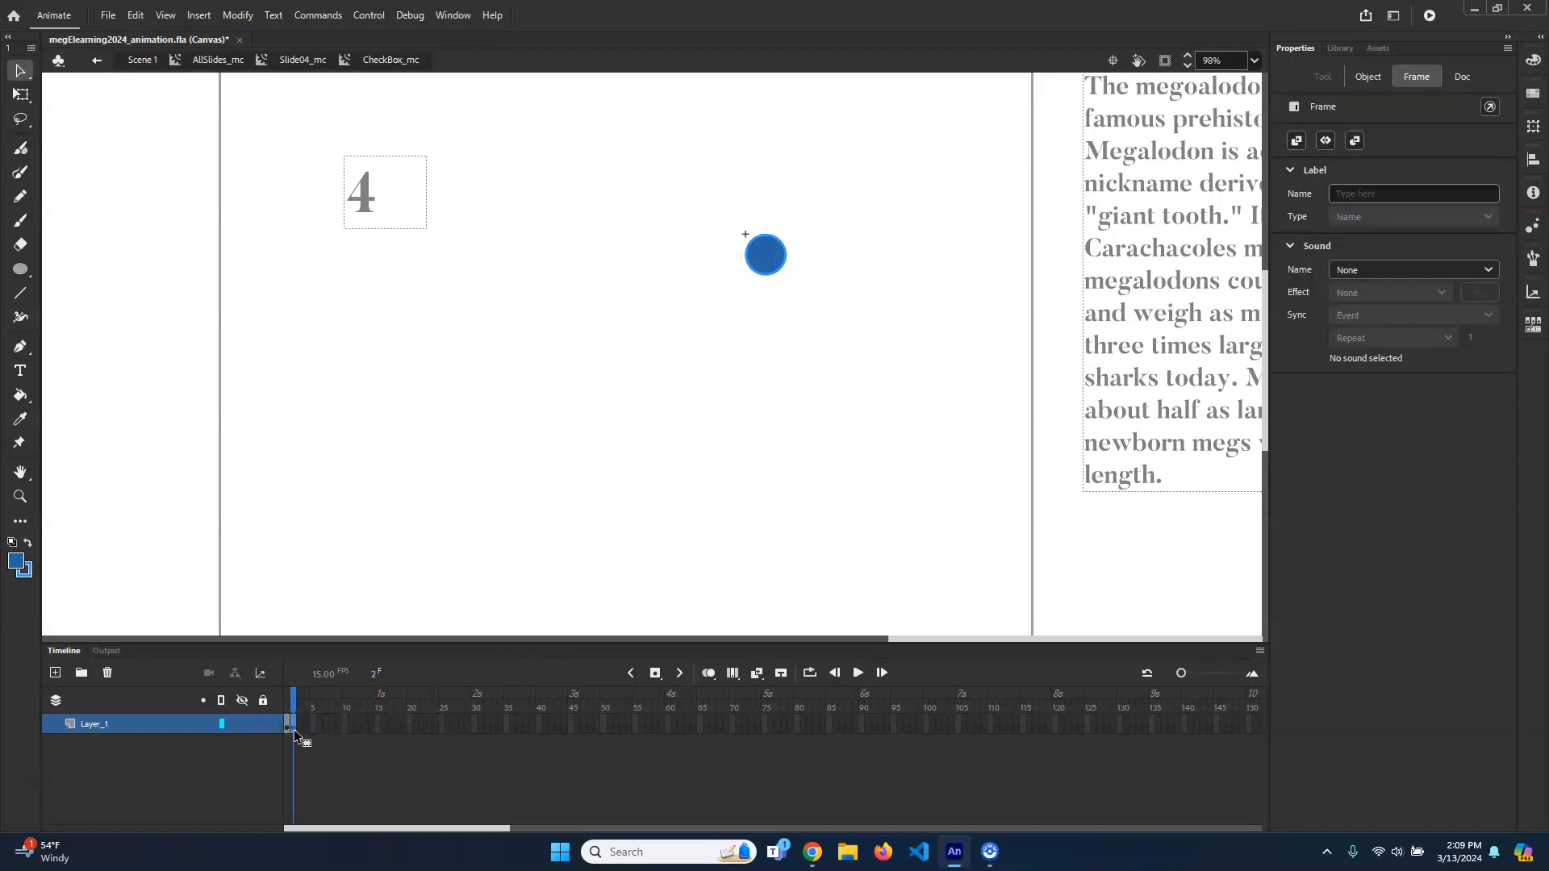
# Delete the circle's blue fill on frame 1 of CheckBox_mc, keeping only the outline
pyautogui.moveTo(294, 703); pyautogui.dragTo(288, 704)
pyautogui.click(293, 730)
pyautogui.click(288, 702)
pyautogui.moveTo(288, 702)
pyautogui.mouseDown()
pyautogui.moveTo(303, 708)
pyautogui.moveTo(288, 703)
pyautogui.mouseUp()
pyautogui.click(414, 677)
pyautogui.click(295, 700)
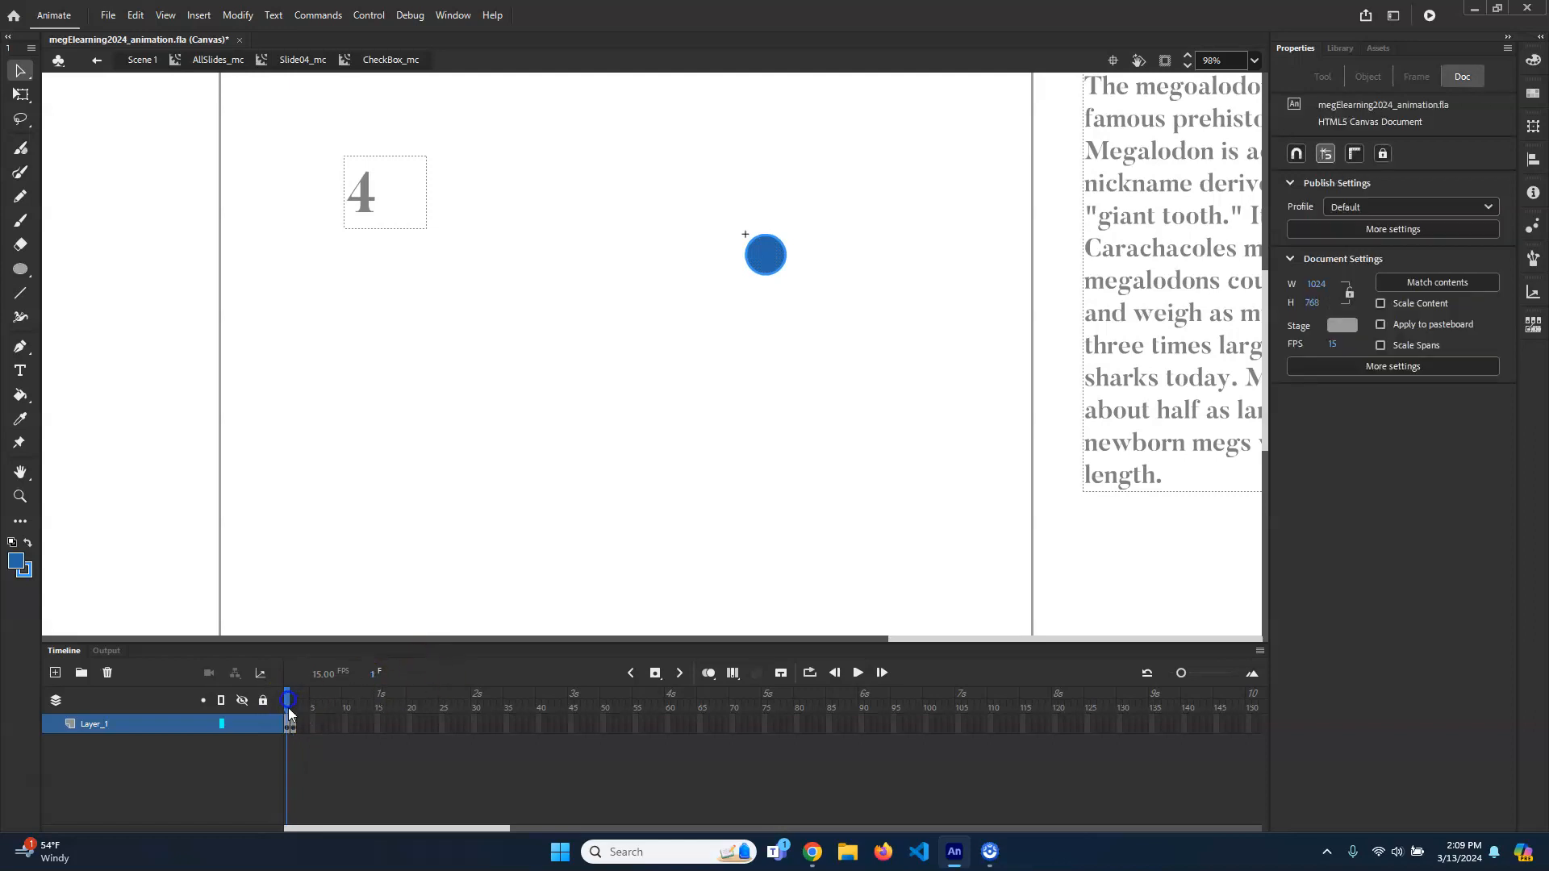
pyautogui.click(766, 255)
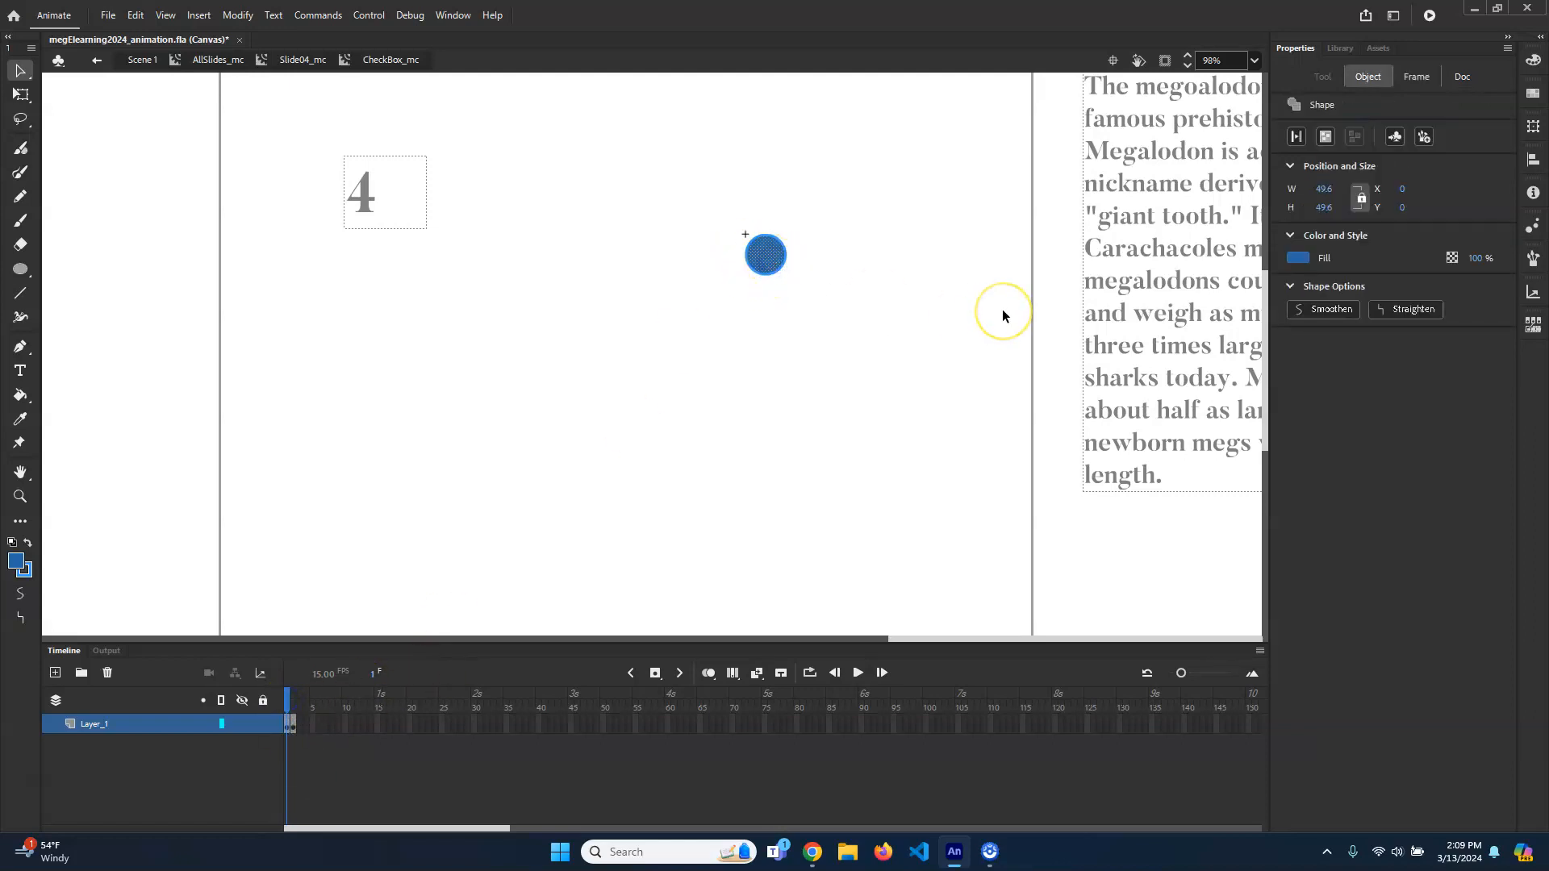
pyautogui.press('Delete')
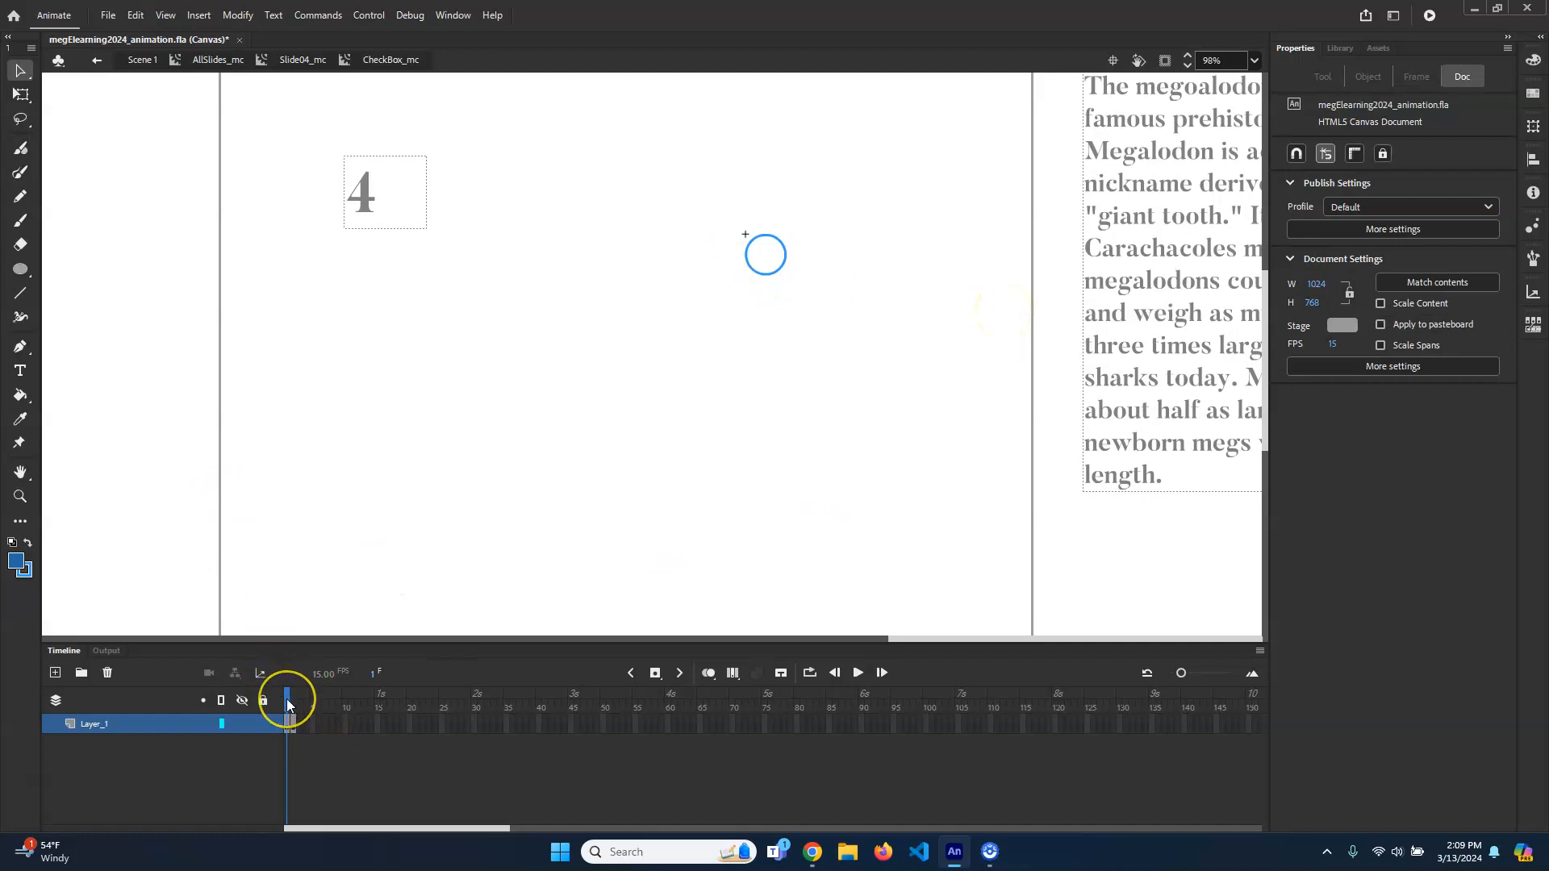
# Compare the circle's appearance on frames 1 and 2 of the CheckBox_mc timeline
pyautogui.moveTo(287, 698); pyautogui.dragTo(293, 701)
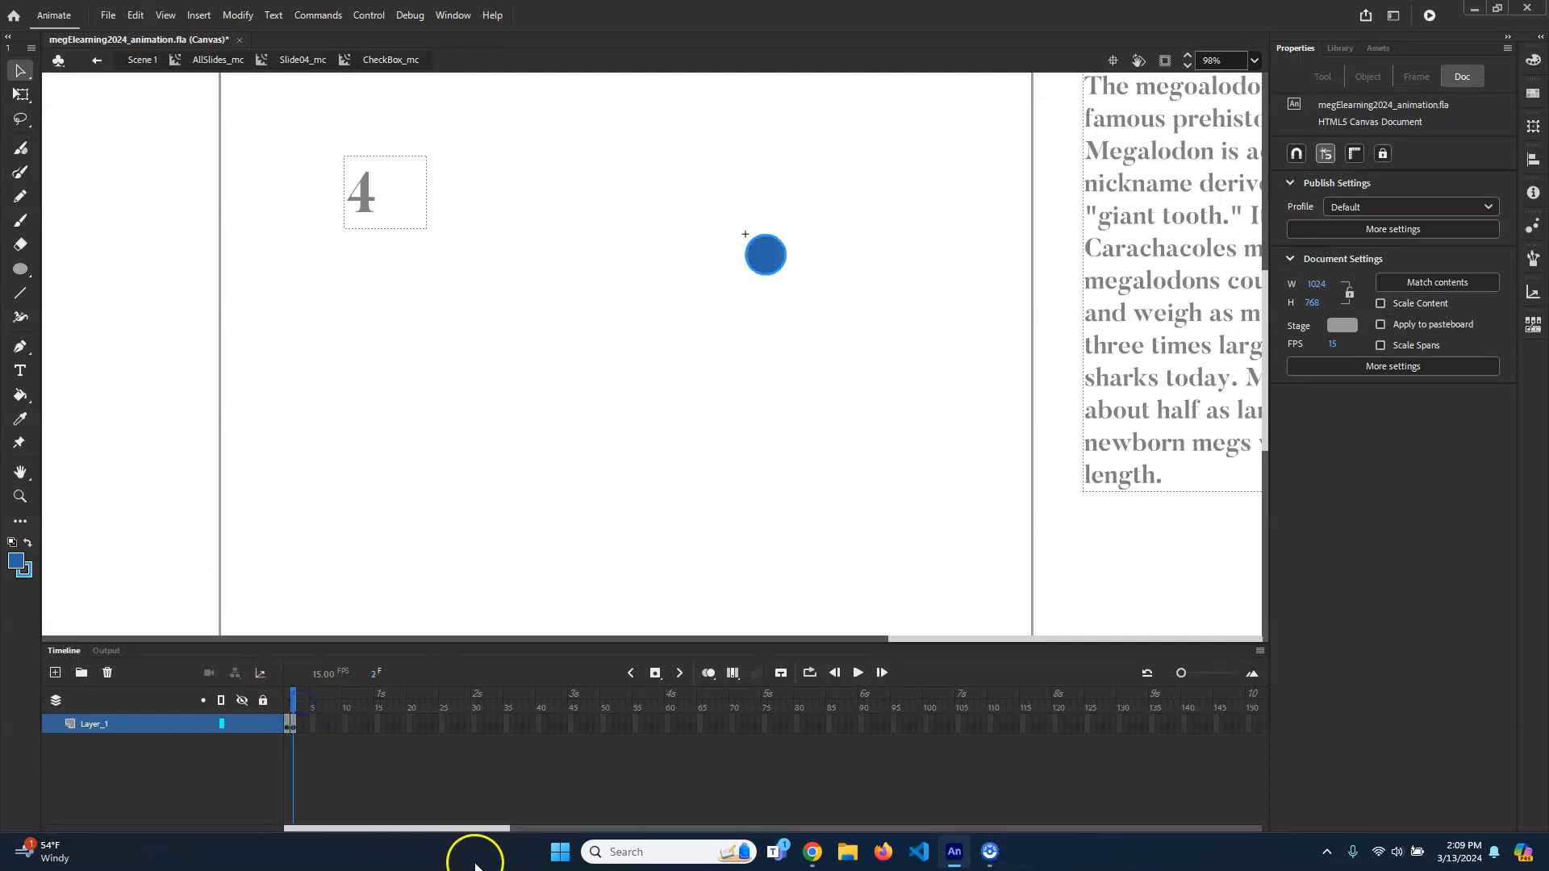
pyautogui.click(290, 704)
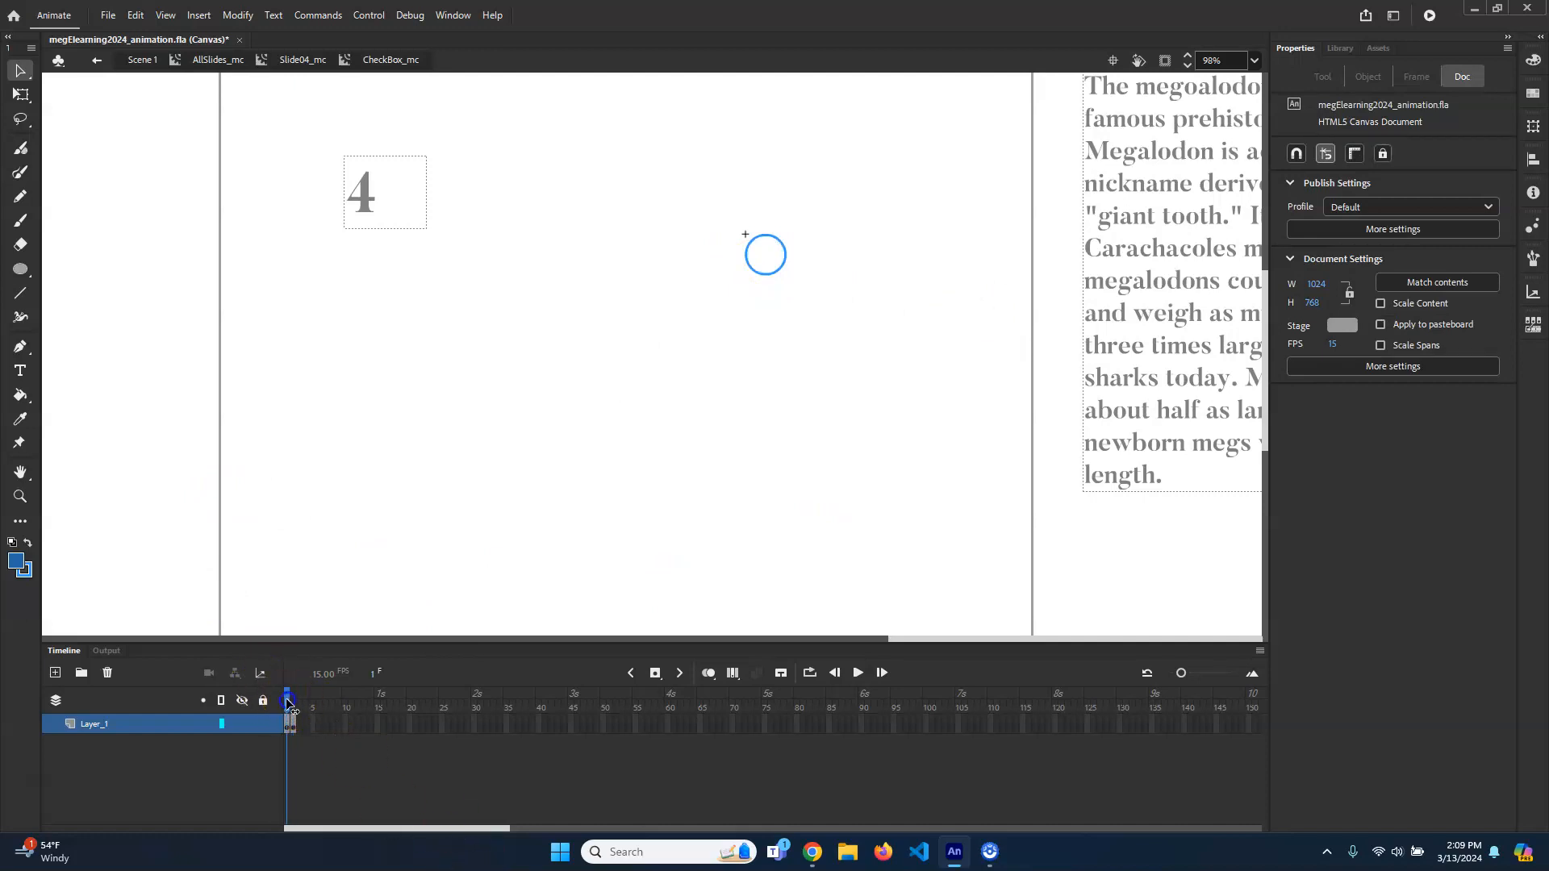
pyautogui.moveTo(288, 704); pyautogui.dragTo(293, 704)
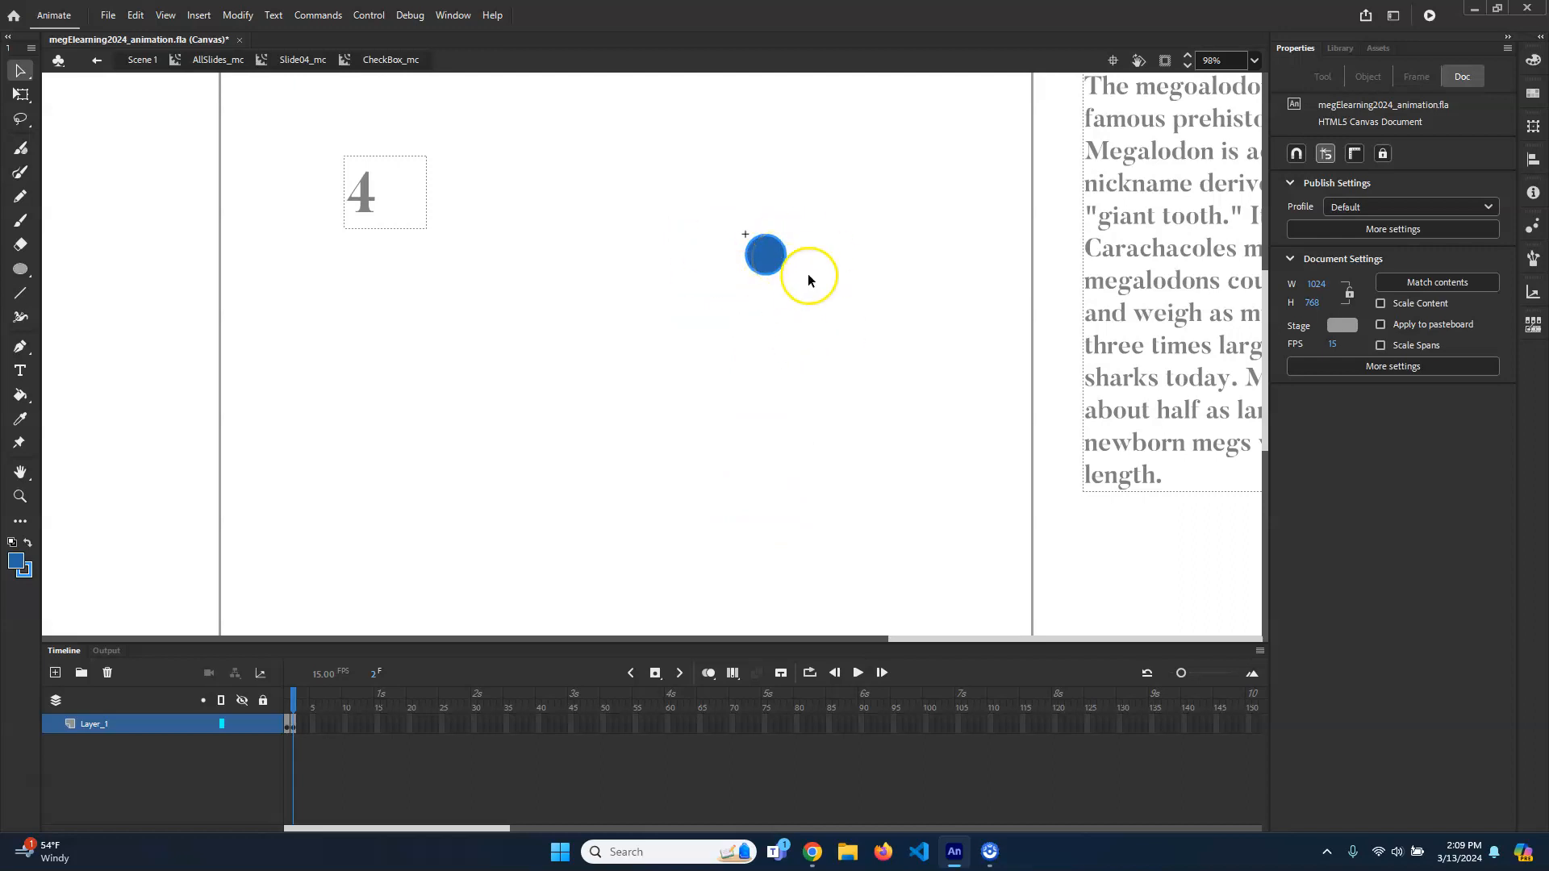
pyautogui.click(289, 695)
pyautogui.click(295, 695)
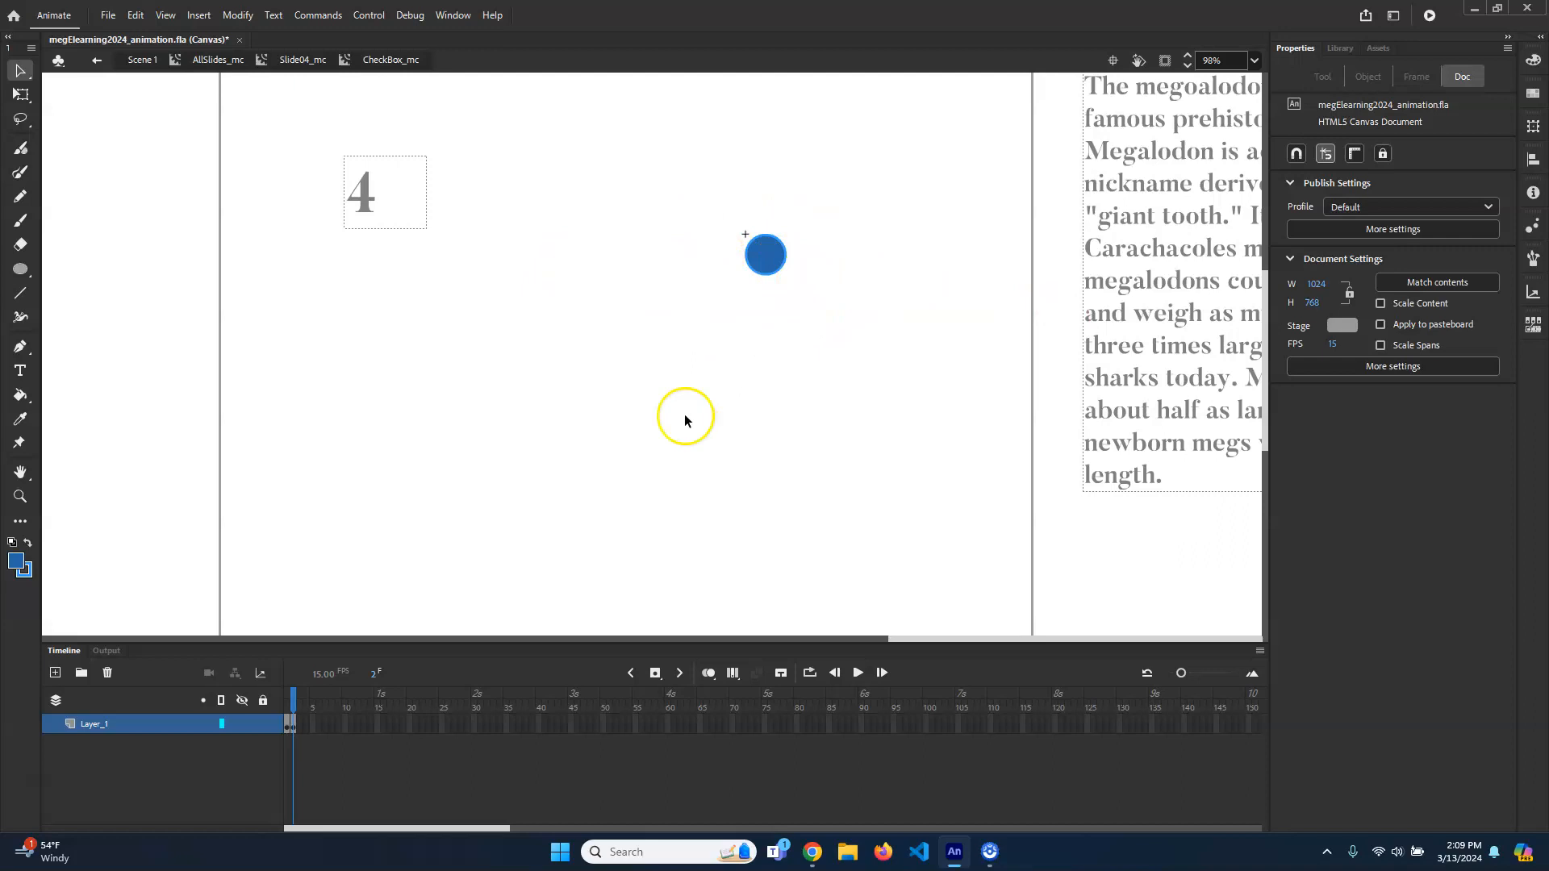
# Rename Layer_1 of CheckBox_mc to Graphics
pyautogui.click(93, 722)
pyautogui.doubleClick(93, 723)
pyautogui.write('Gr')
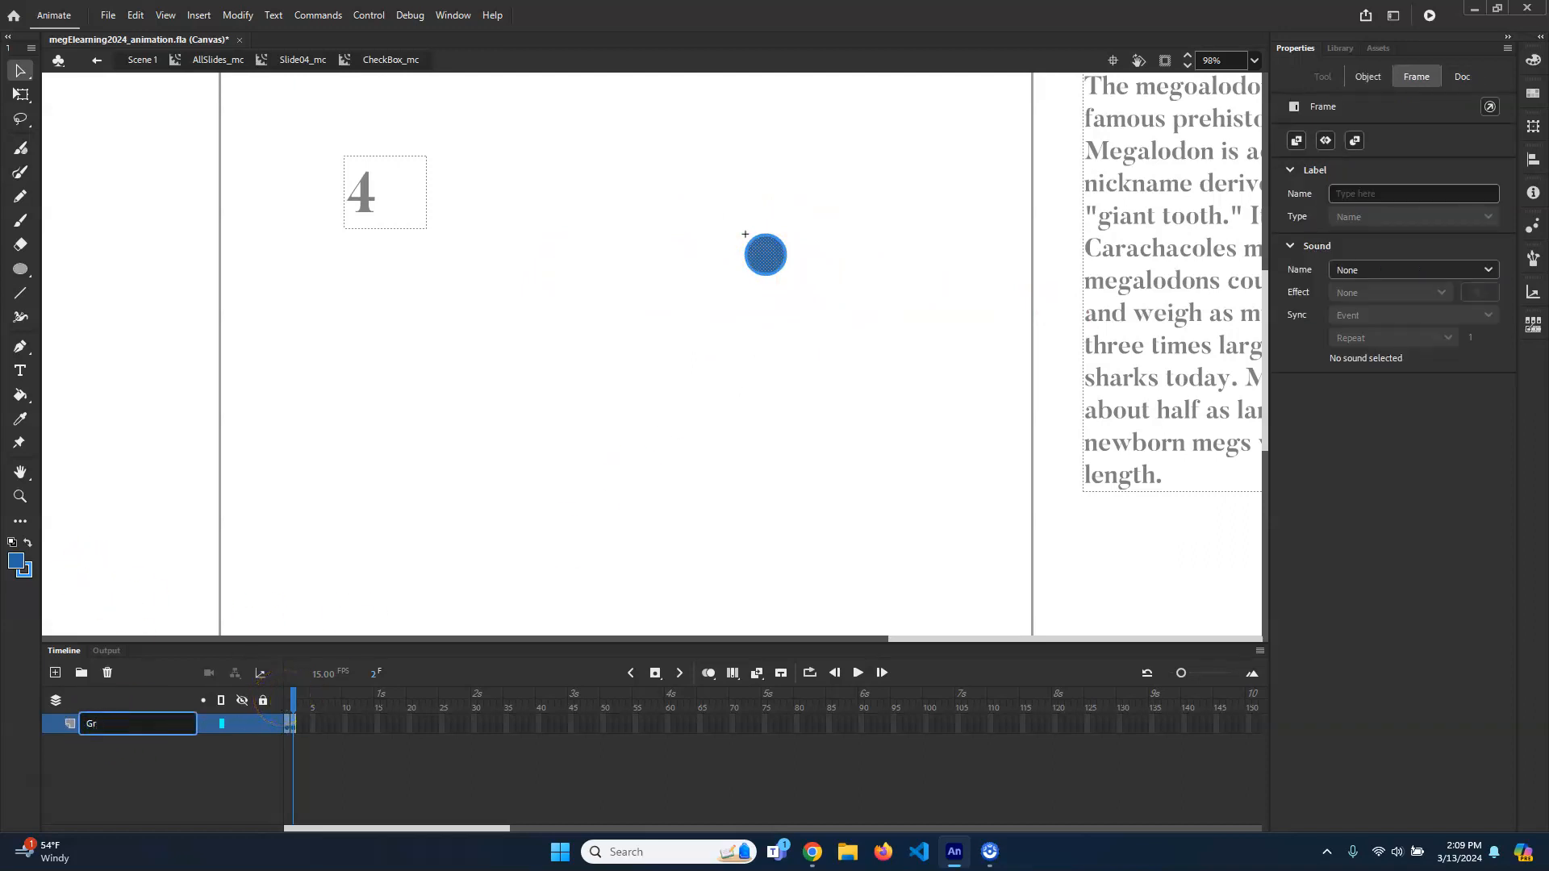
pyautogui.write('aphics')
pyautogui.press('Return')
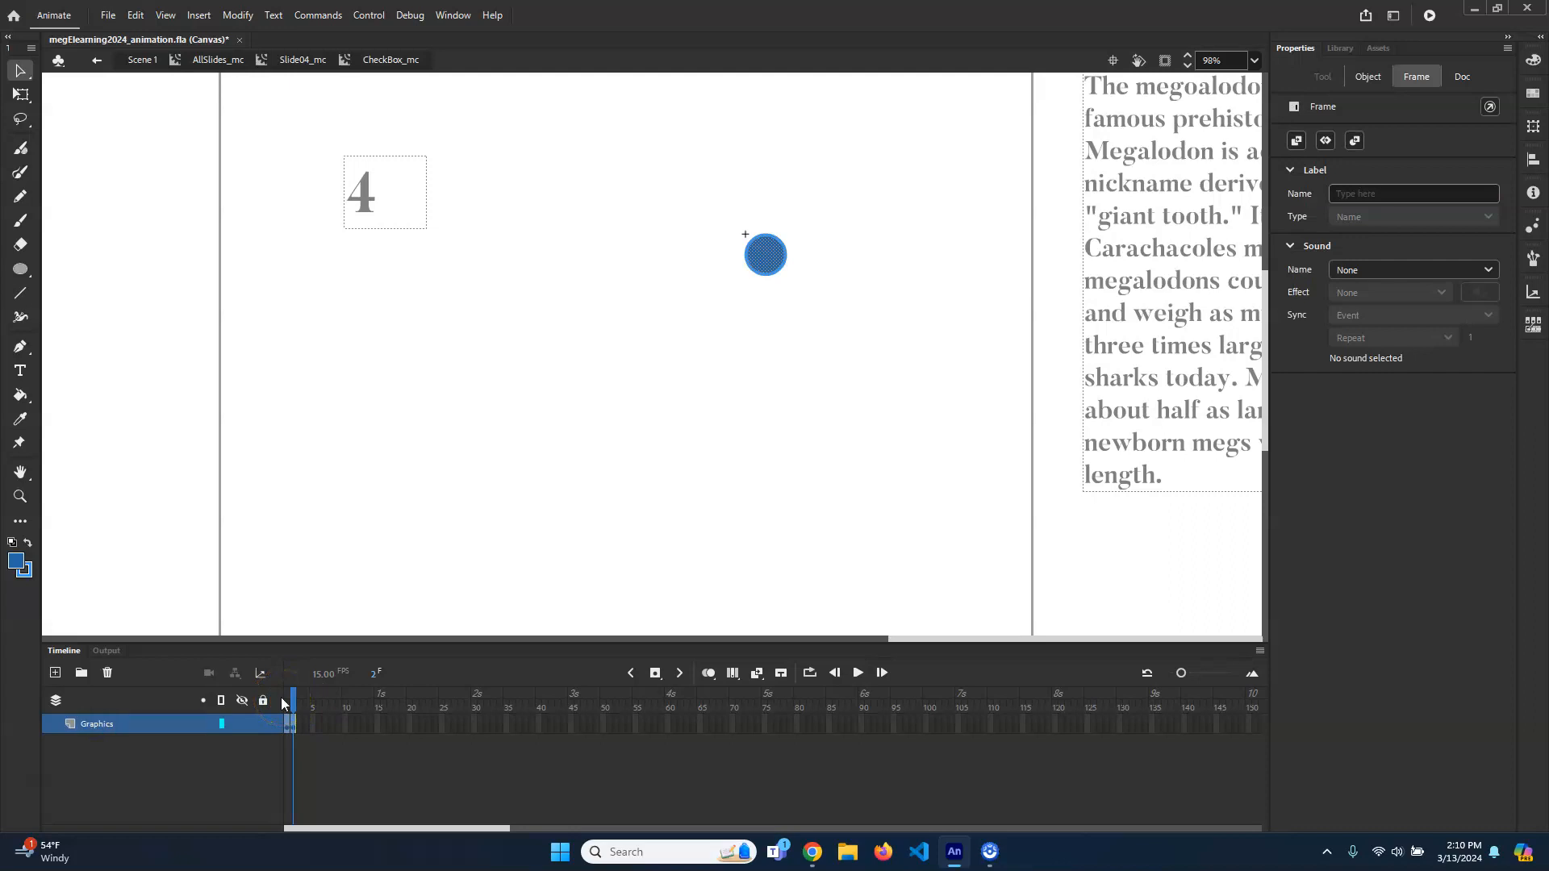
# Add a new layer above Graphics and name it Button
pyautogui.click(55, 672)
pyautogui.click(100, 723)
pyautogui.doubleClick(100, 722)
pyautogui.write('Butto')
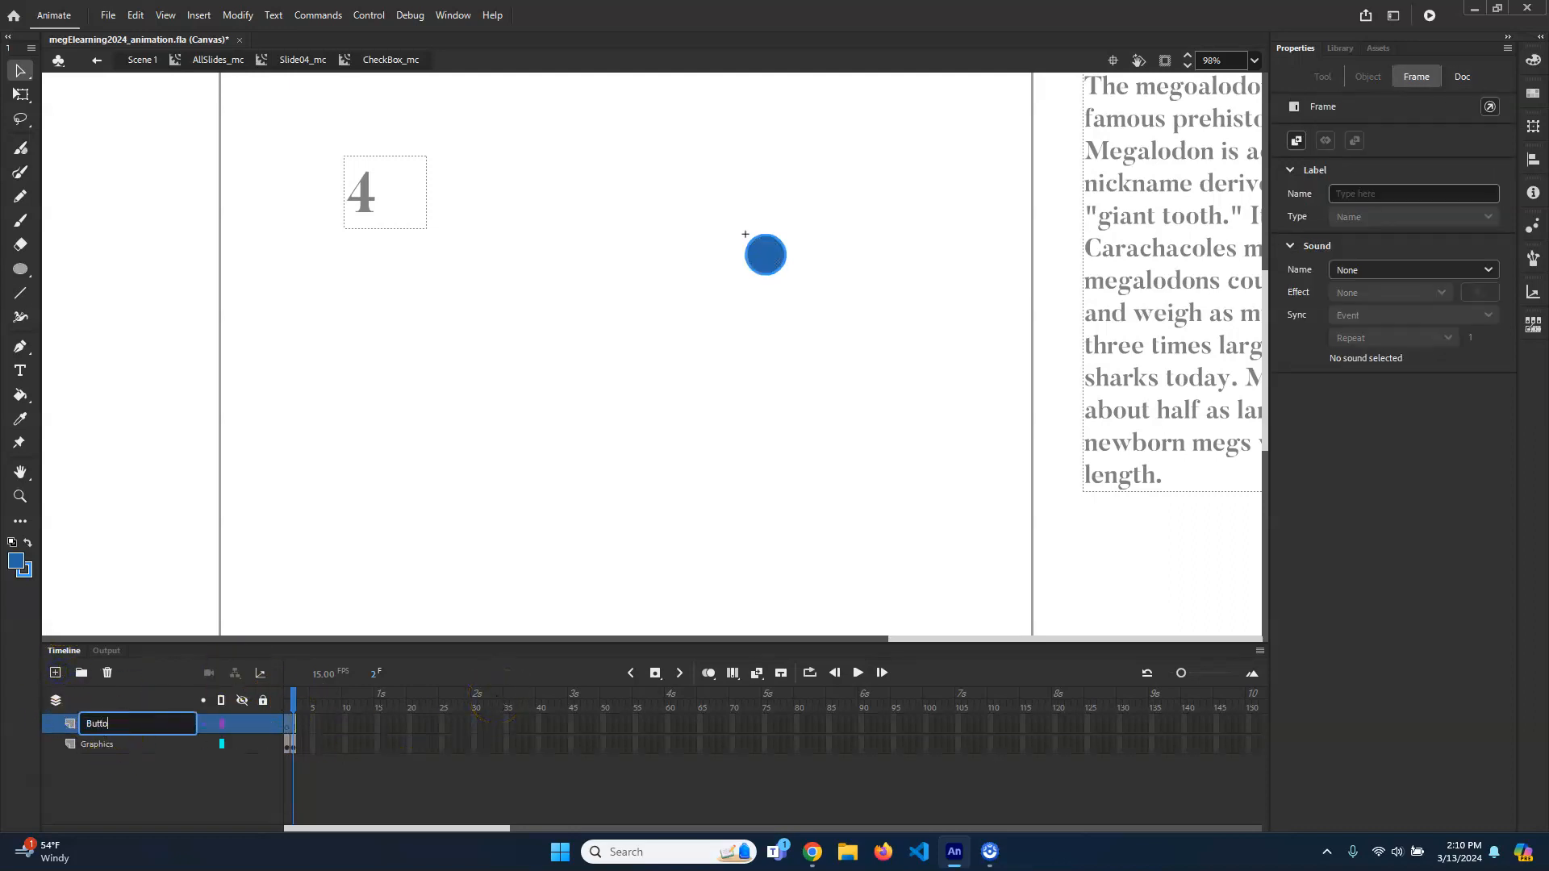
pyautogui.write('n')
pyautogui.press('Return')
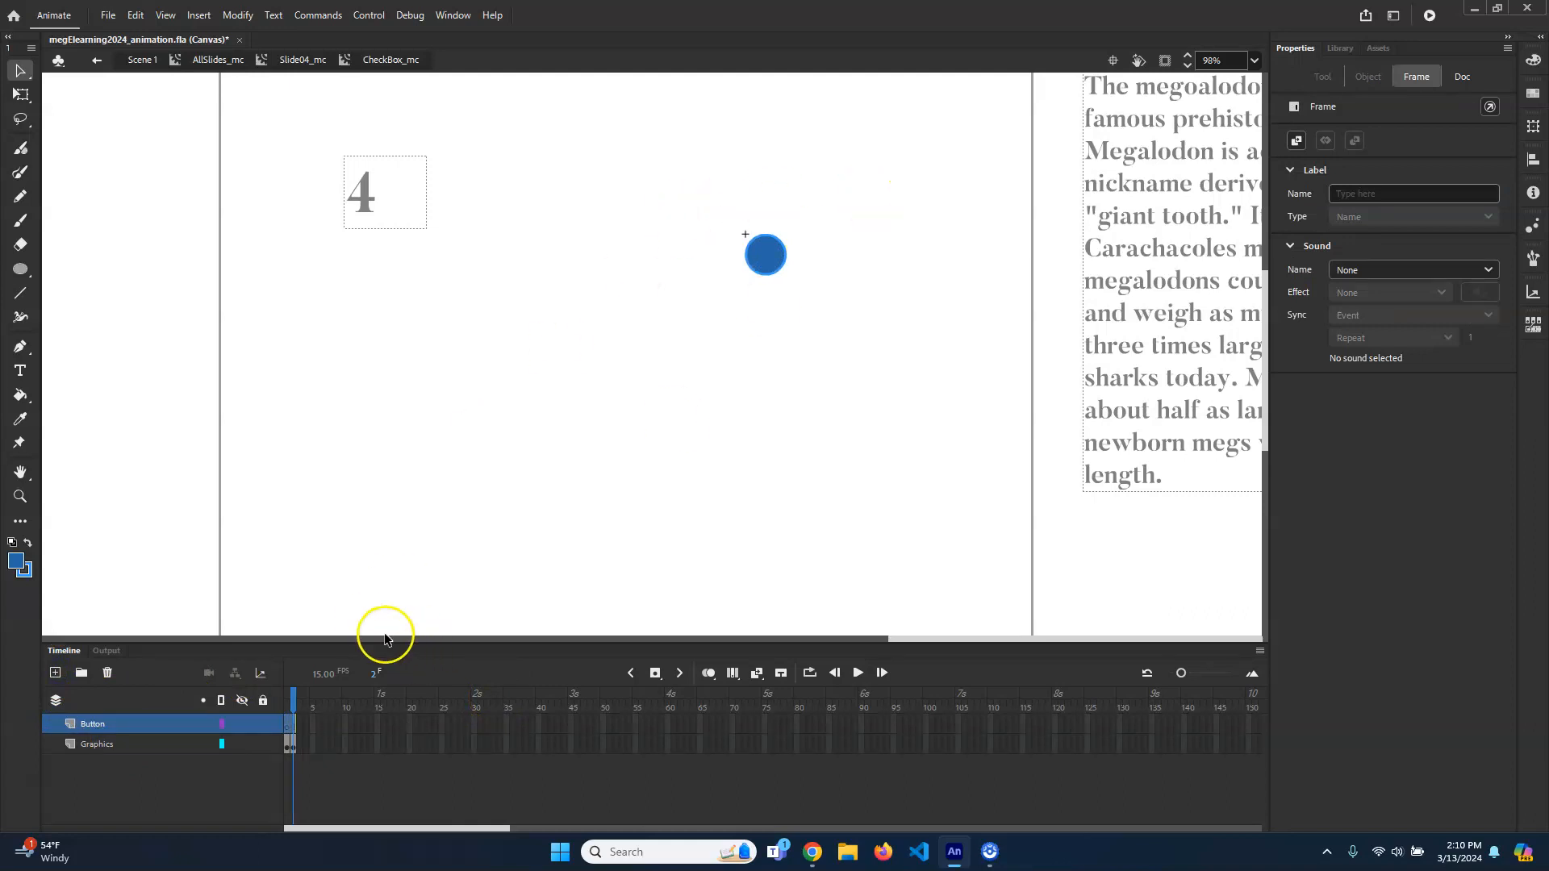
# Copy the filled blue circle from frame 2 of the Graphics layer and paste it in place on frame 1 of the Button layer
pyautogui.click(765, 255)
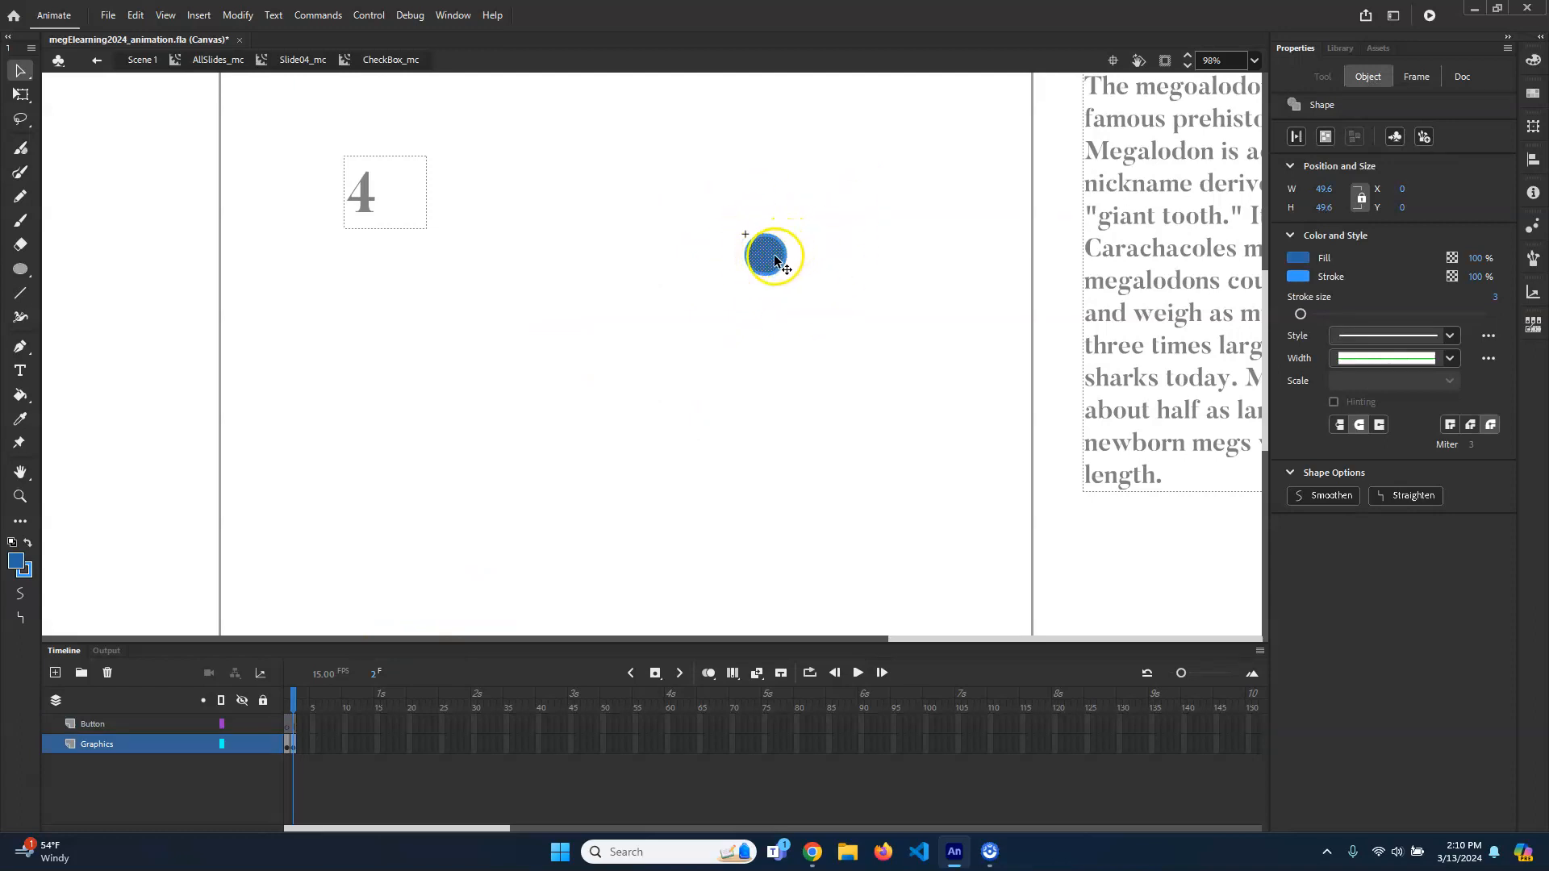
pyautogui.moveTo(295, 699); pyautogui.dragTo(288, 700)
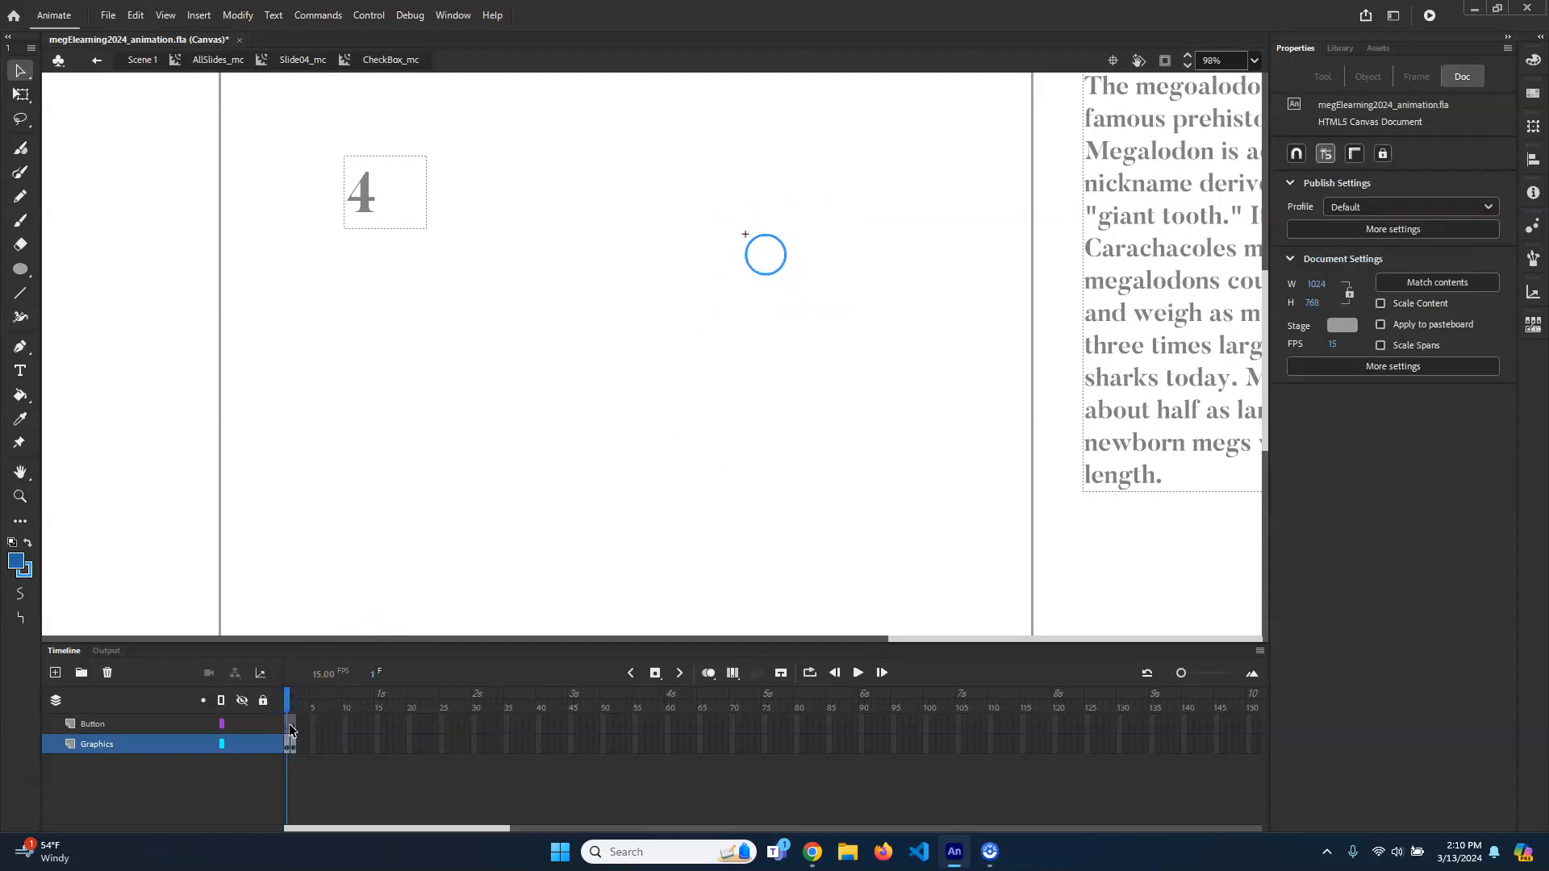
pyautogui.click(288, 727)
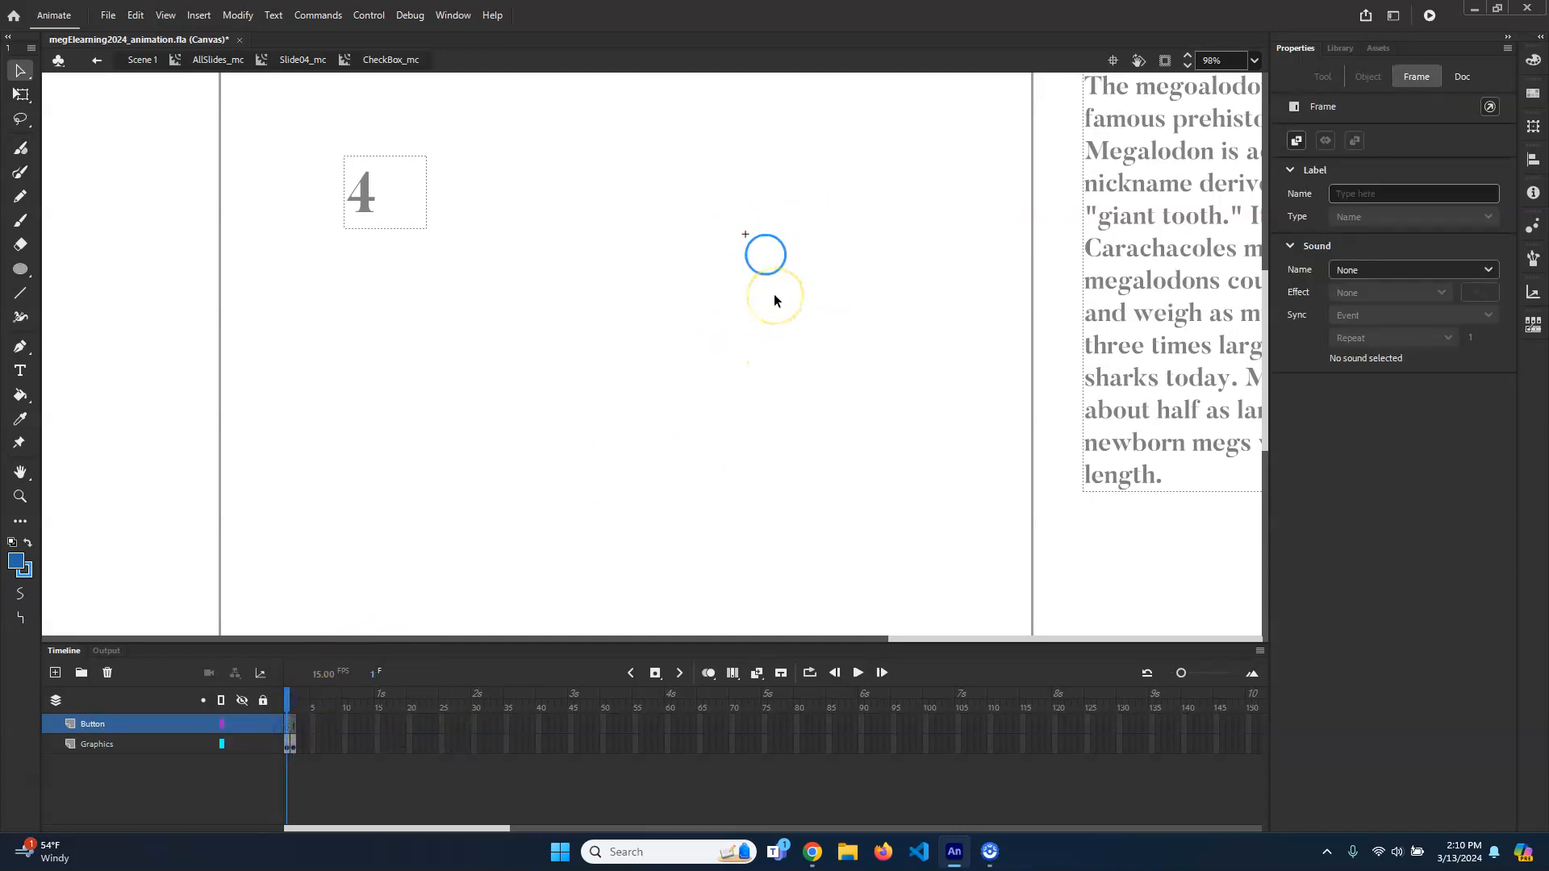
pyautogui.moveTo(842, 195); pyautogui.dragTo(733, 268)
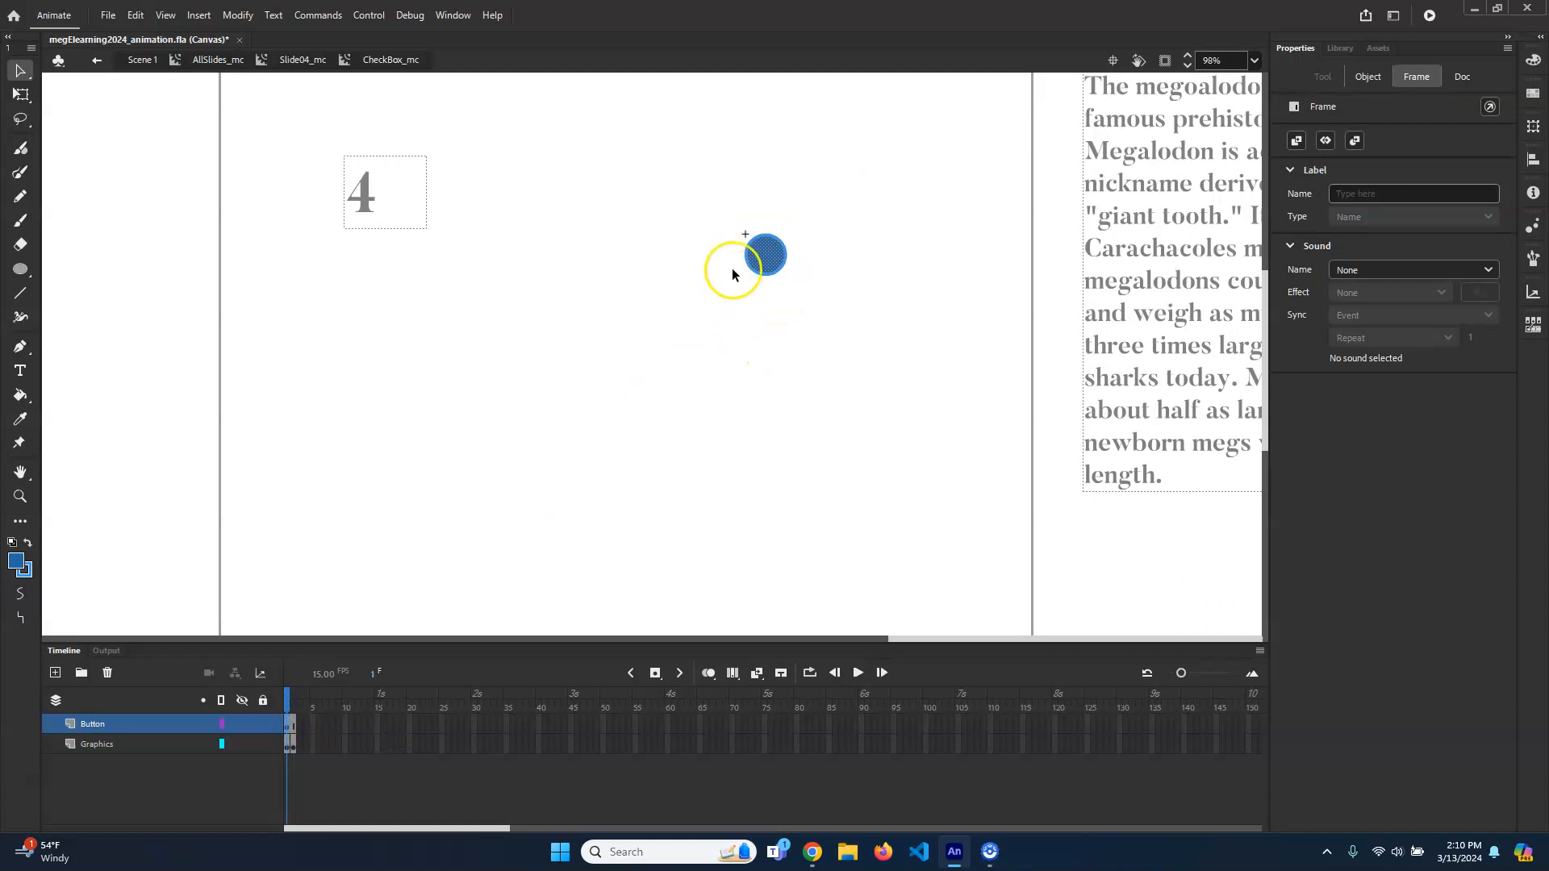
# Hide the Graphics layer in the CheckBox_mc timeline, keeping the Button layer visible
pyautogui.click(242, 725)
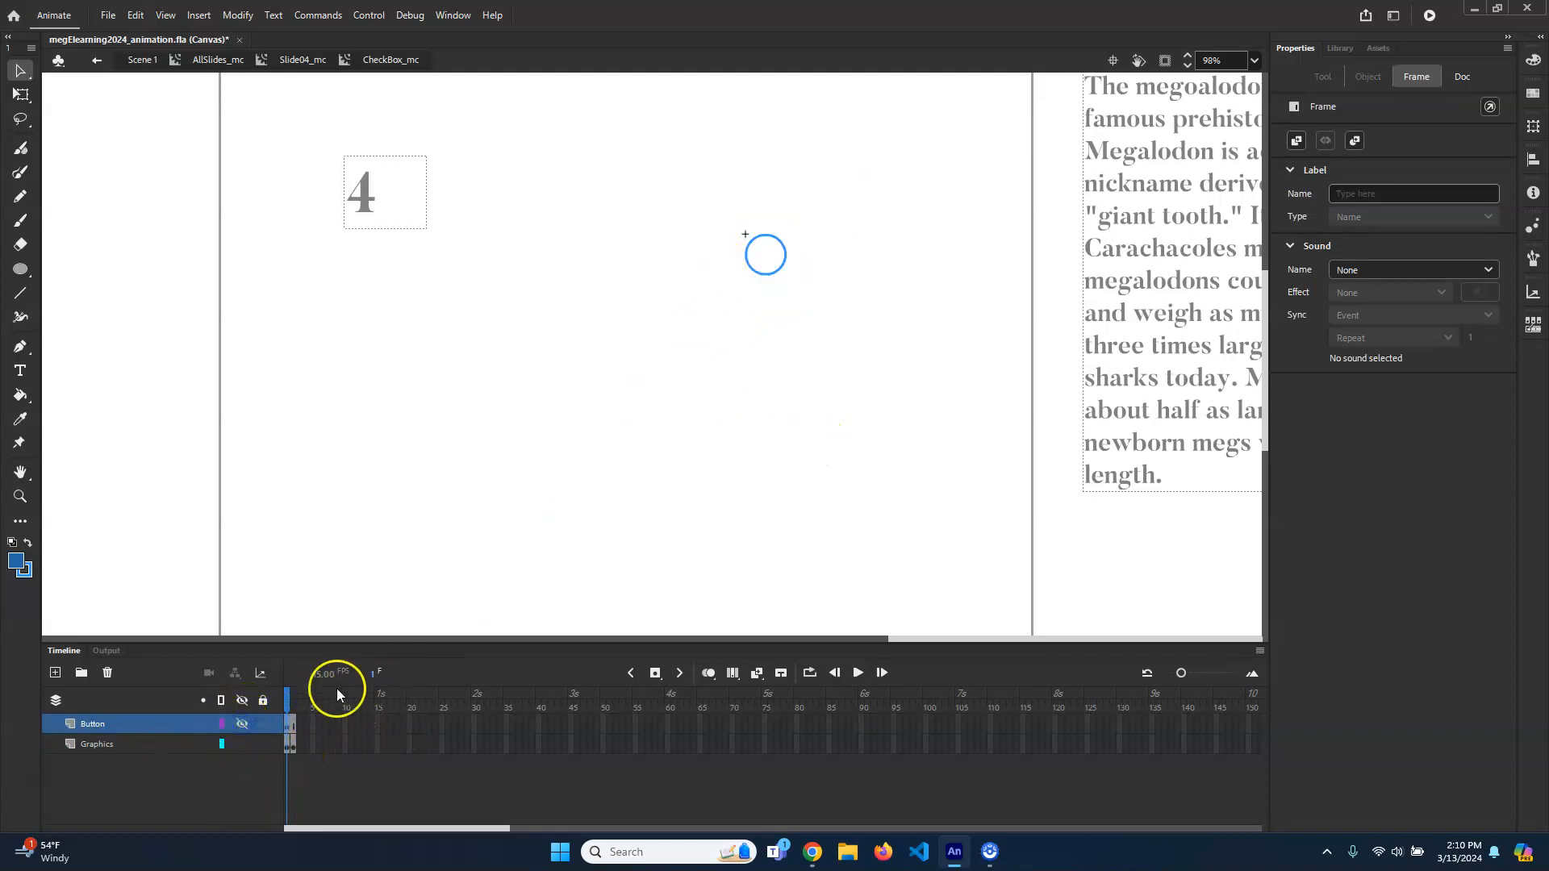
pyautogui.moveTo(290, 699)
pyautogui.mouseDown()
pyautogui.moveTo(319, 701)
pyautogui.moveTo(271, 711)
pyautogui.mouseUp()
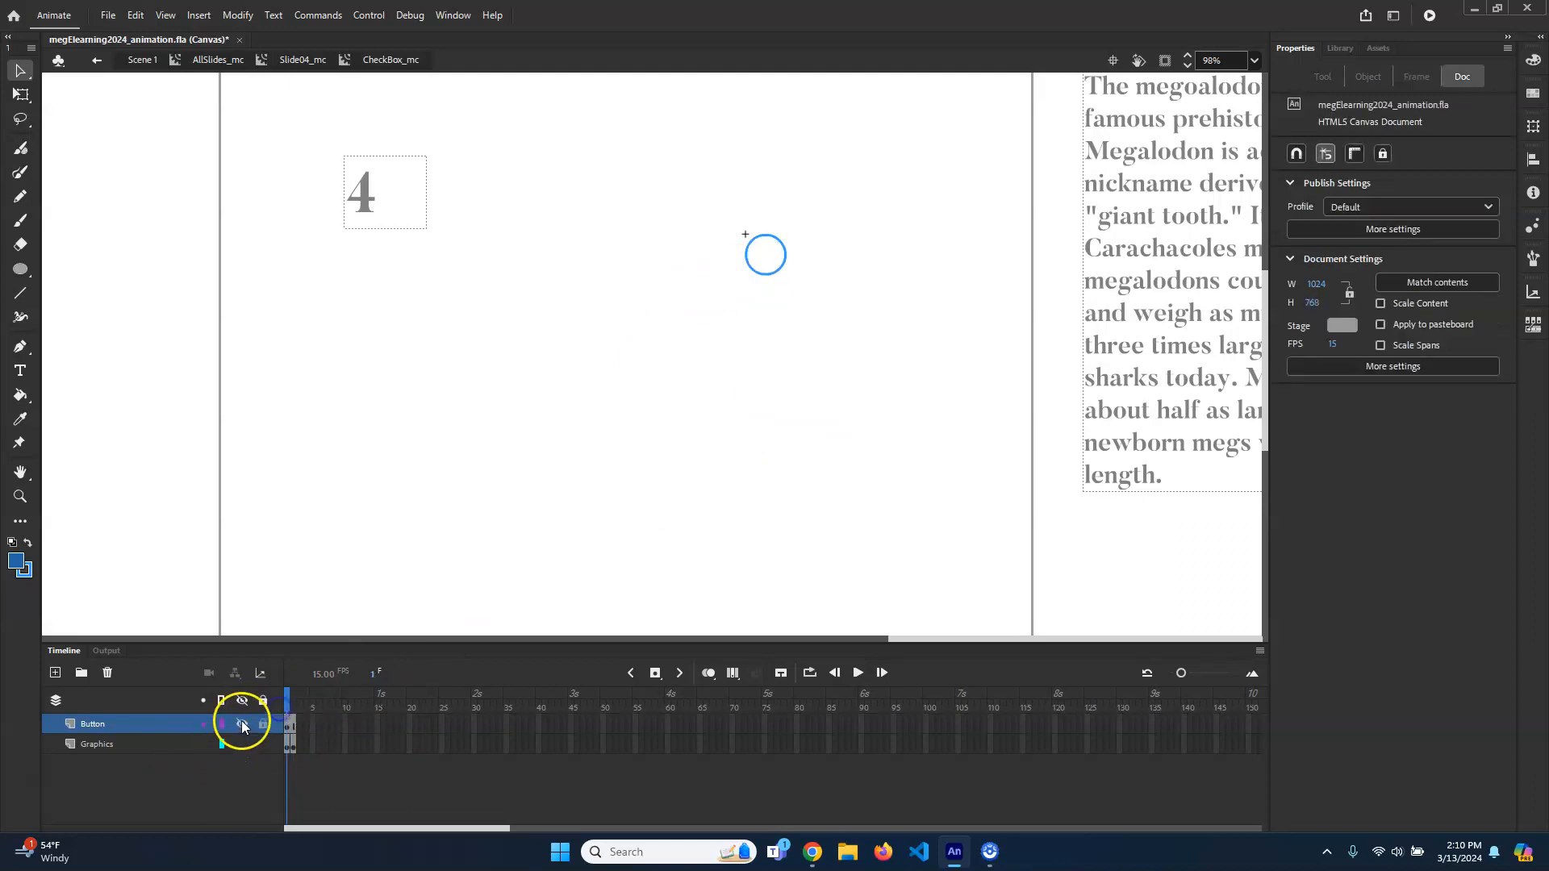
pyautogui.click(242, 721)
pyautogui.click(241, 745)
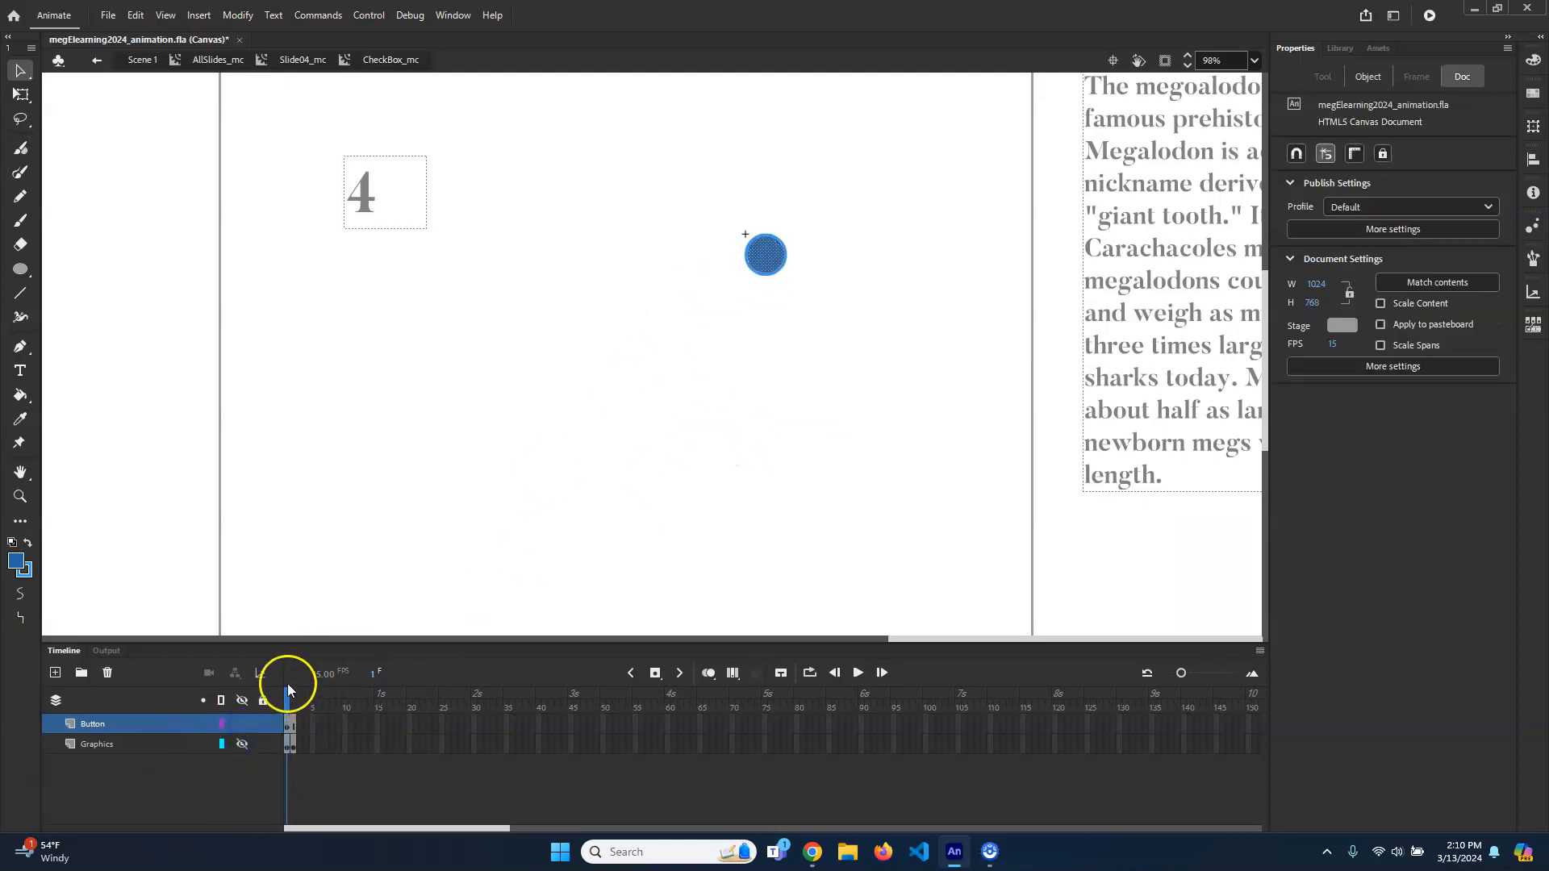
# Convert the whole circle on the Button layer, fill and stroke, into a Button symbol named CheckBoxHit_btn
pyautogui.click(768, 259)
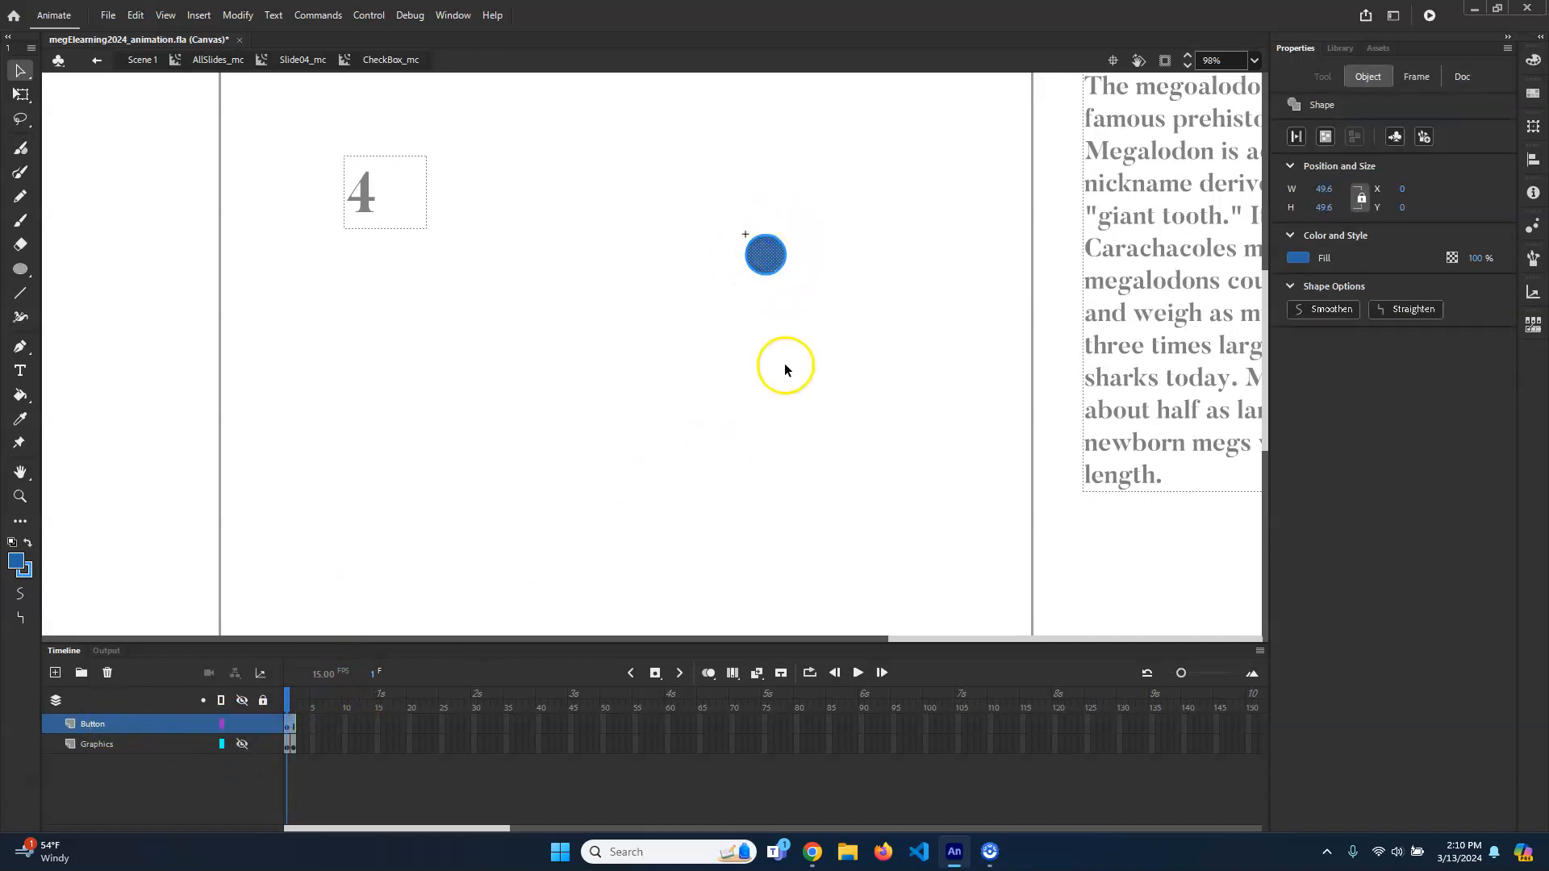
pyautogui.moveTo(853, 185); pyautogui.dragTo(666, 363)
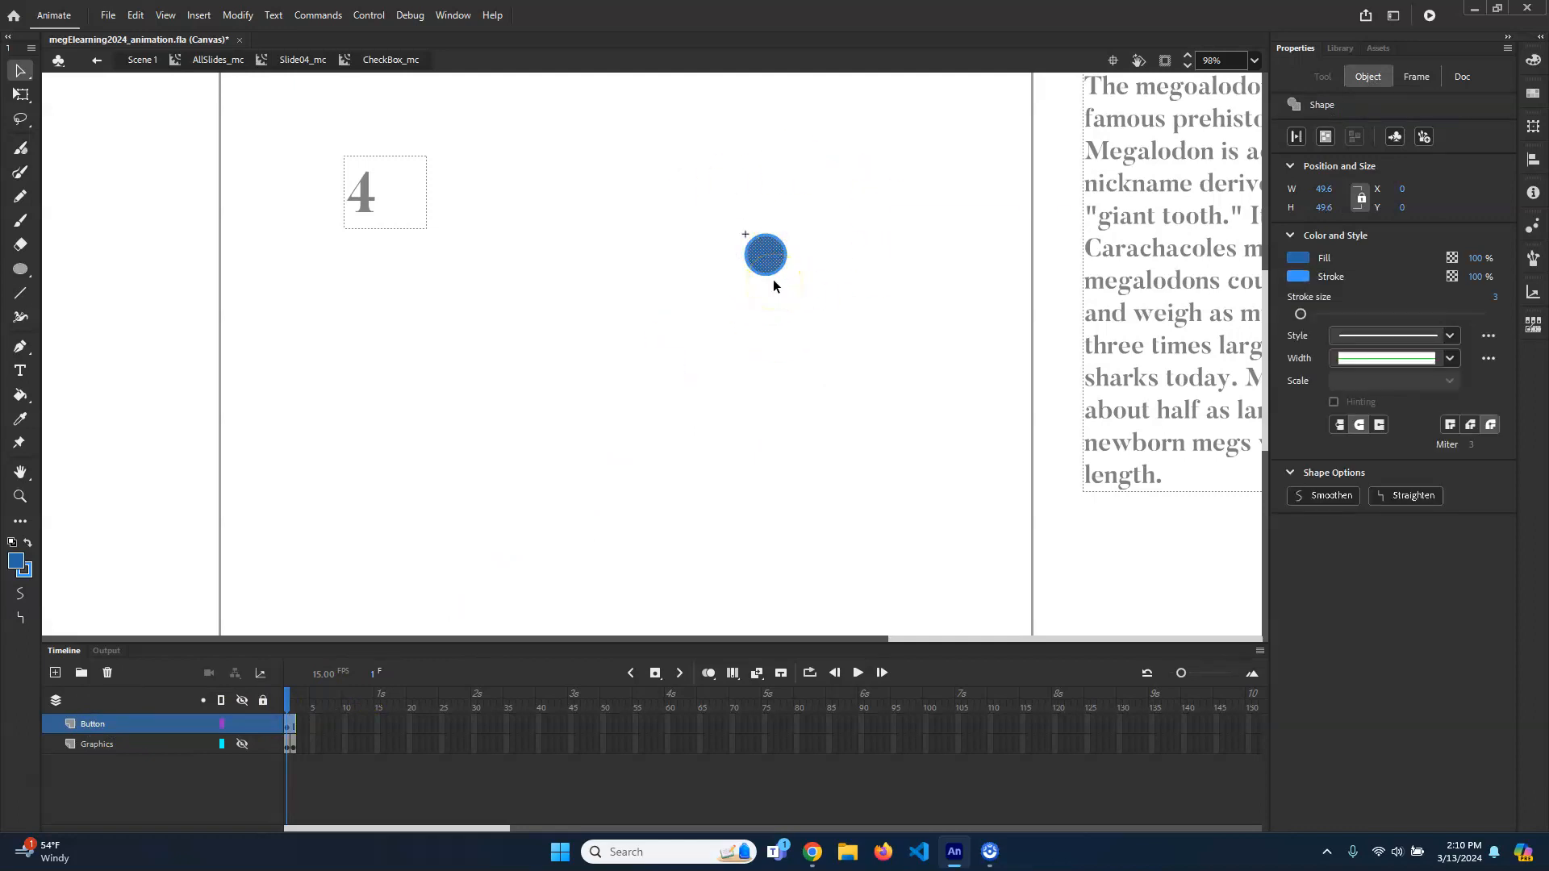
pyautogui.click(238, 14)
pyautogui.click(322, 58)
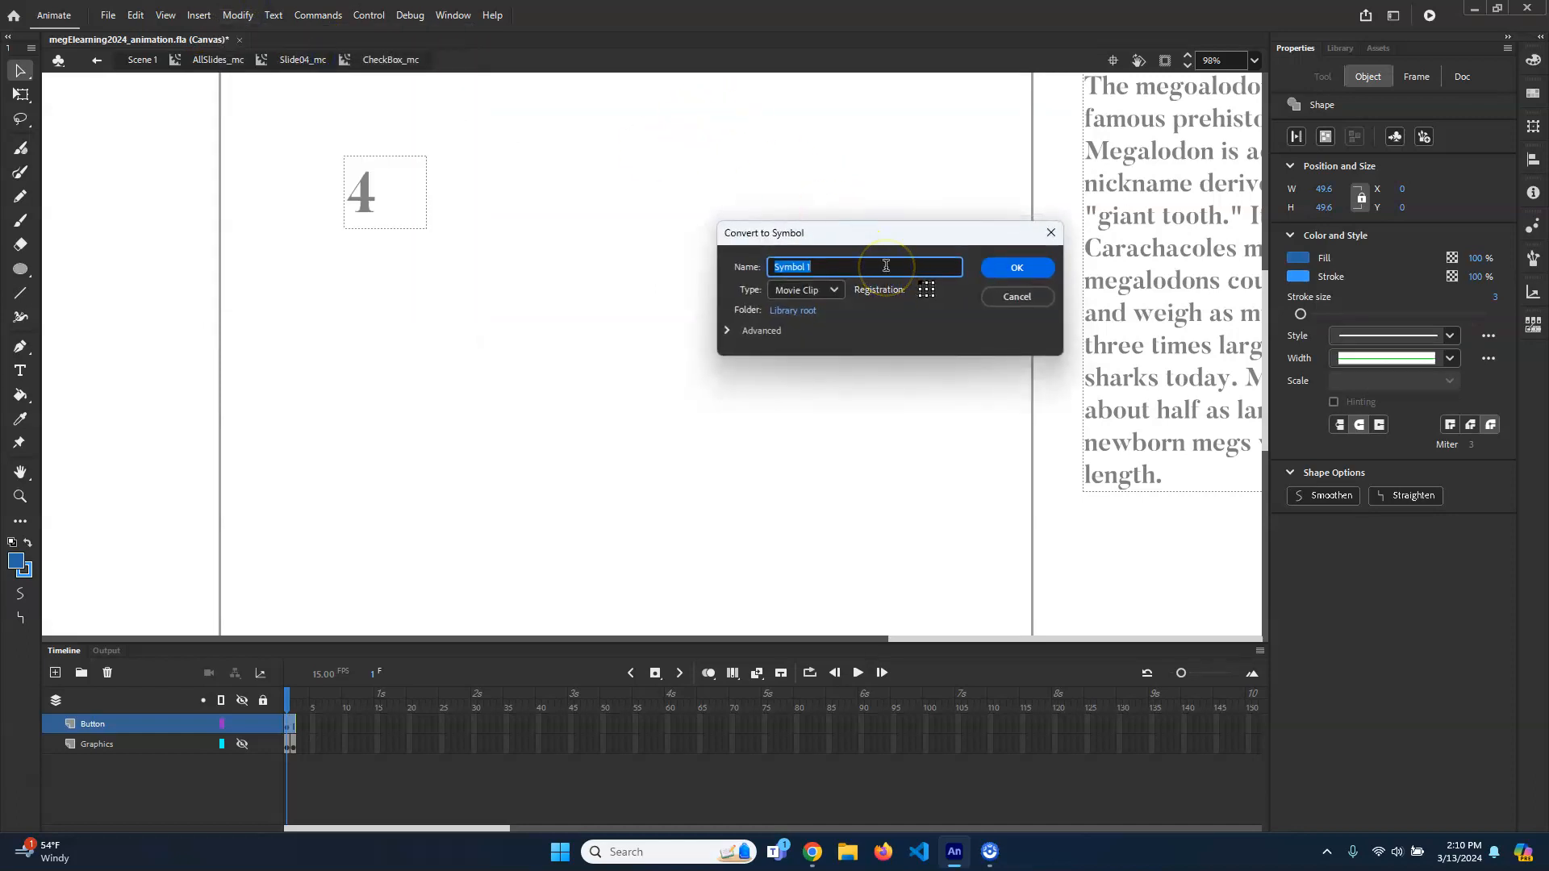
pyautogui.write('CheckBoxHi_btn')
pyautogui.click(814, 267)
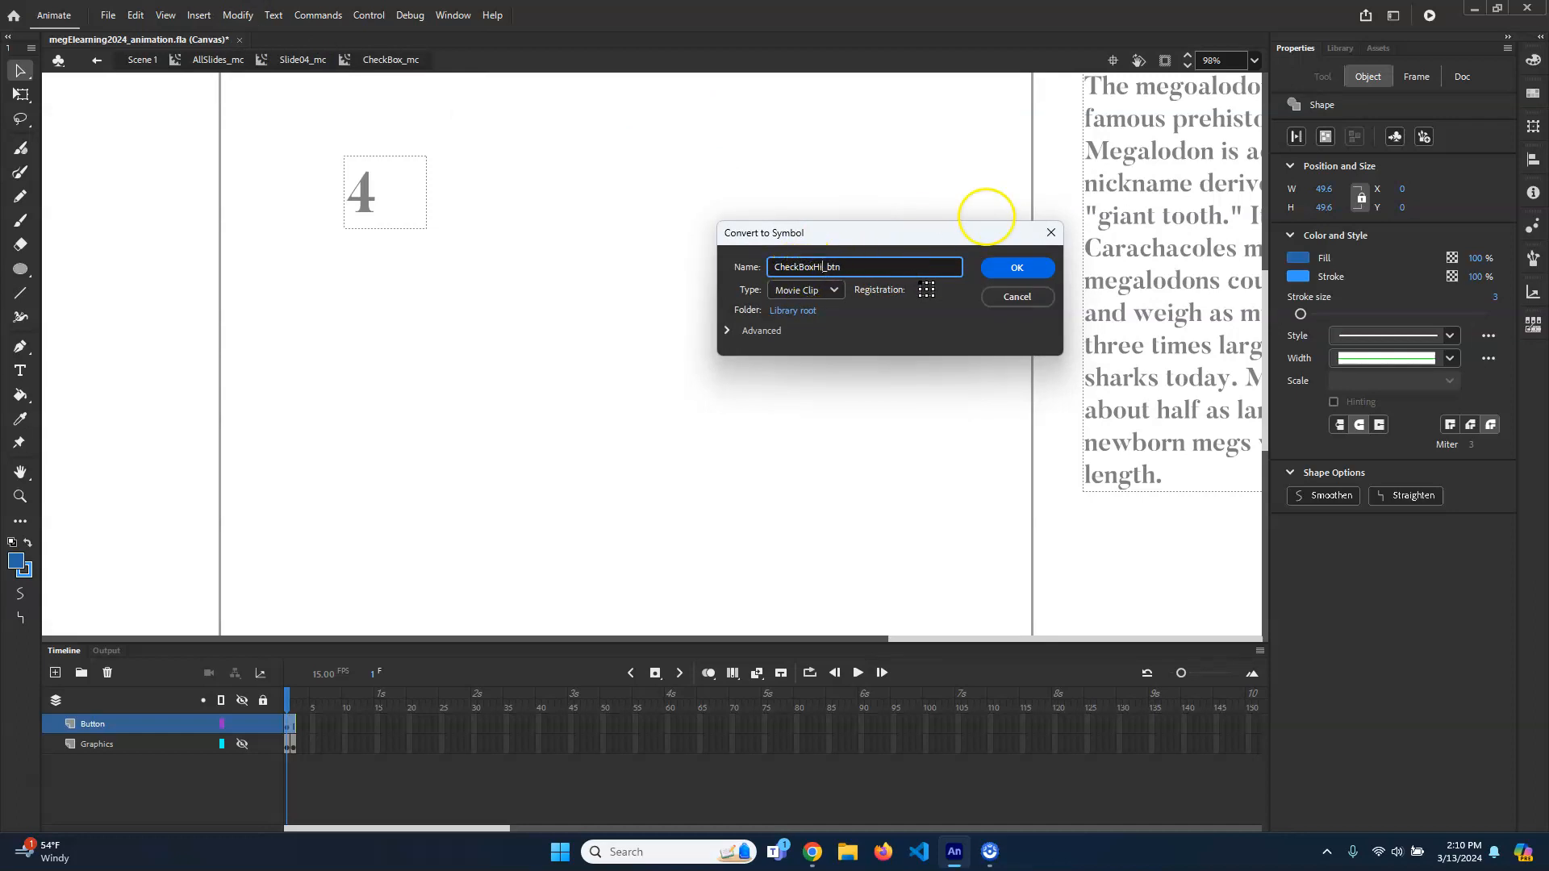
pyautogui.write('Hit')
pyautogui.click(807, 290)
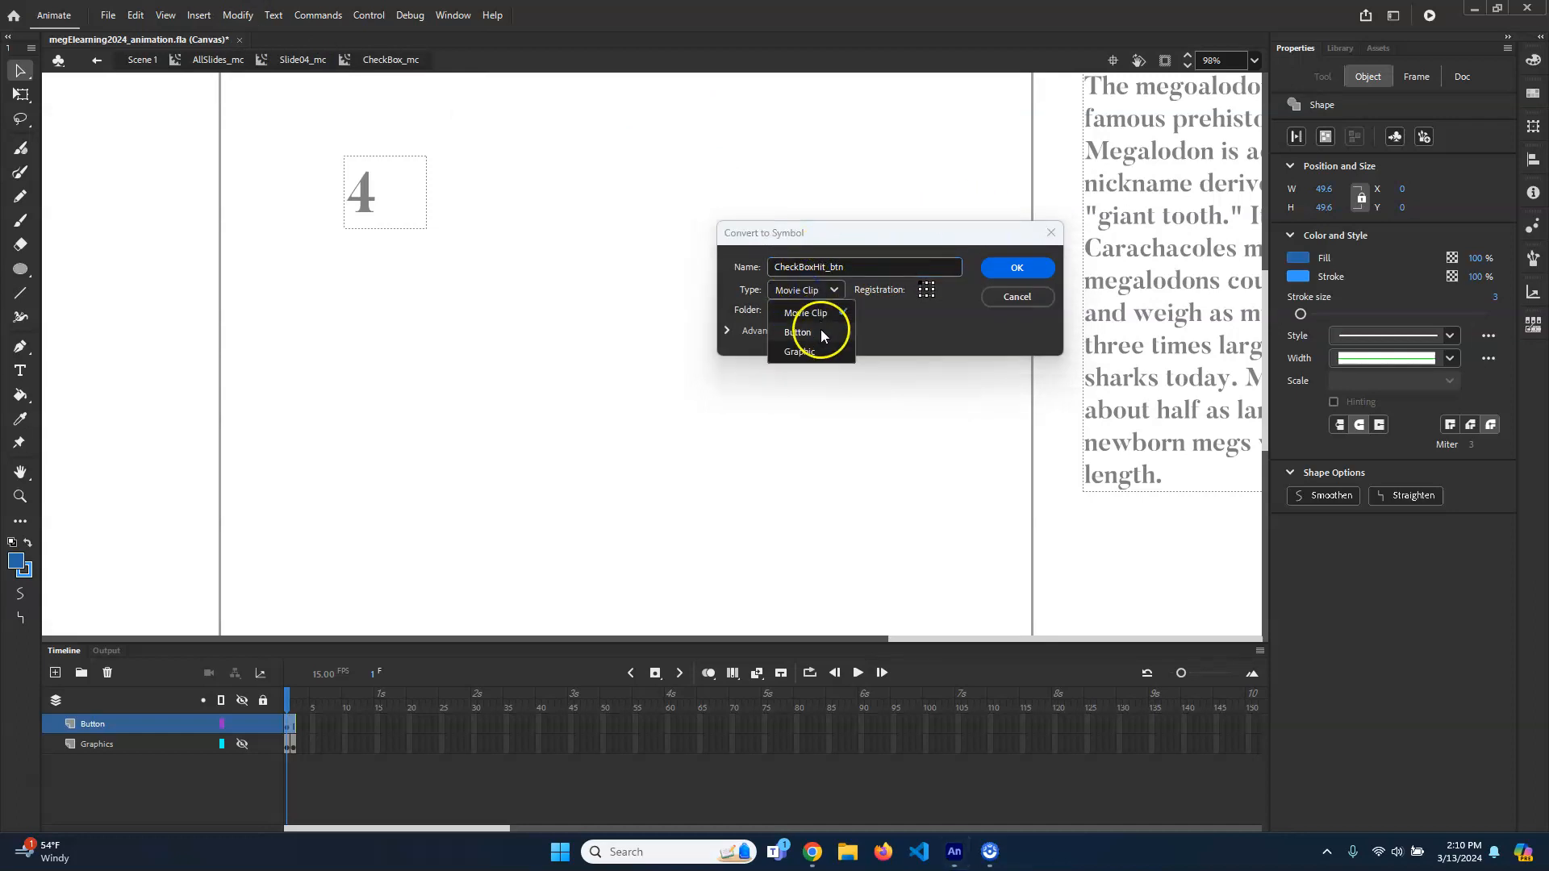
pyautogui.click(822, 332)
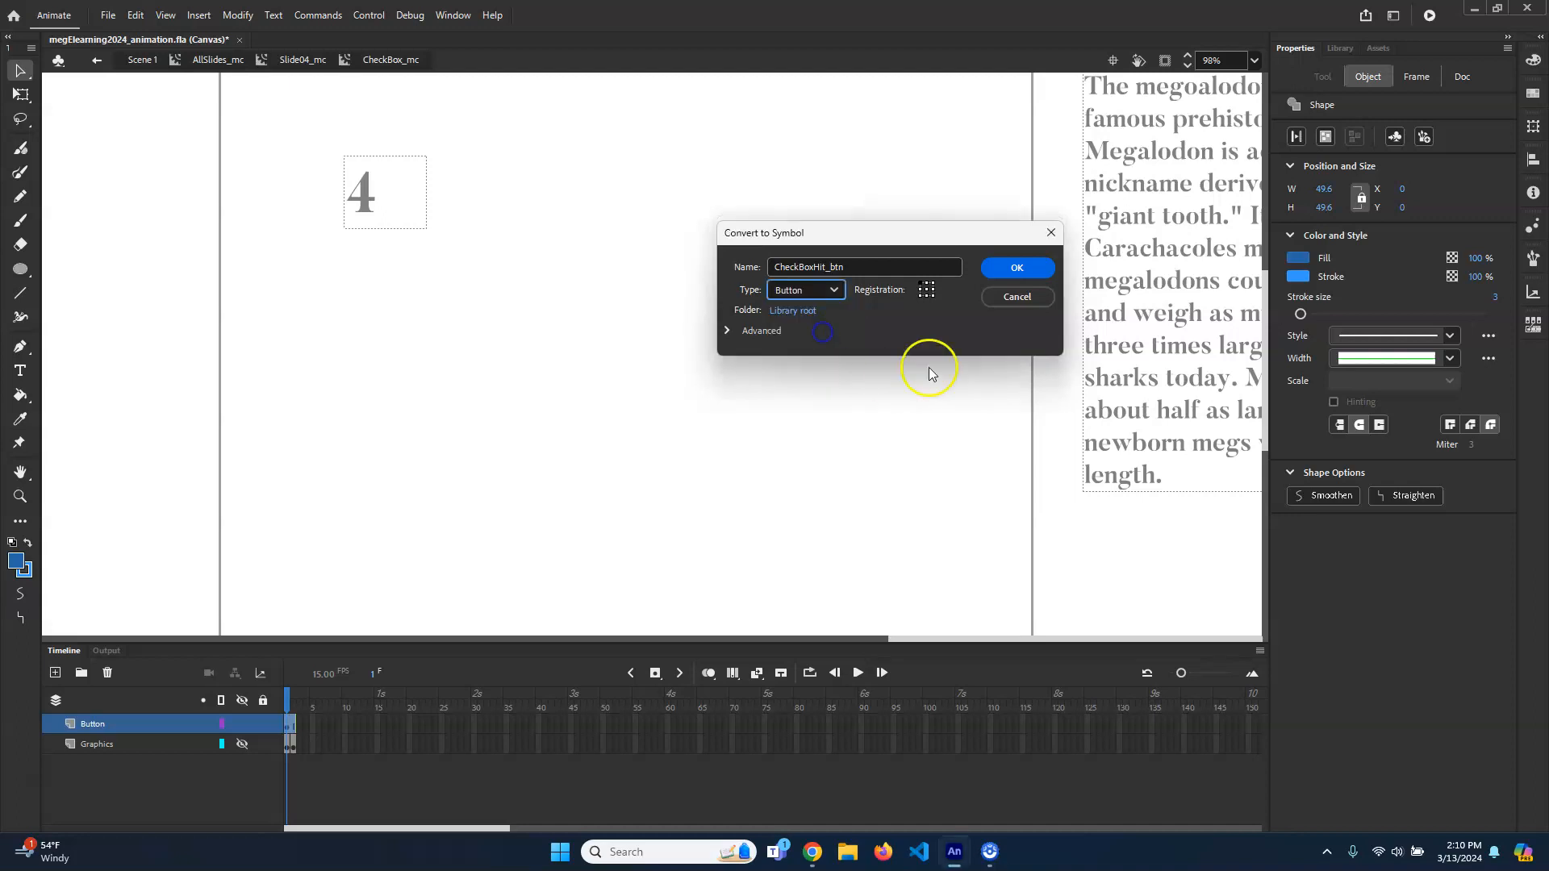
pyautogui.click(1018, 268)
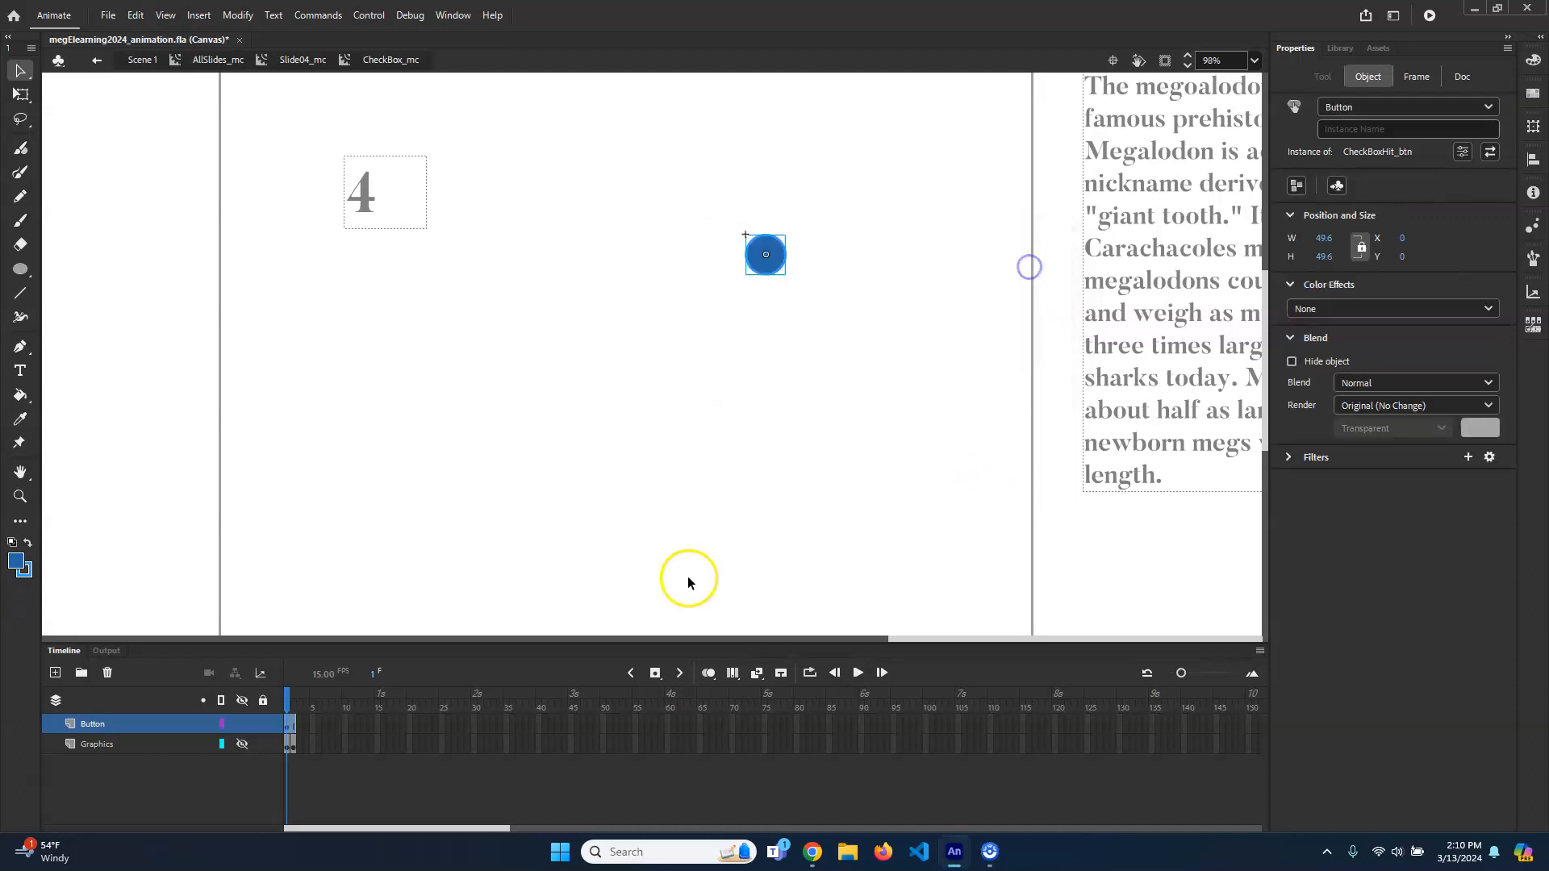
# Open the CheckBoxHit_btn symbol for editing and insert a keyframe on its Hit frame
pyautogui.doubleClick(773, 262)
pyautogui.click(305, 726)
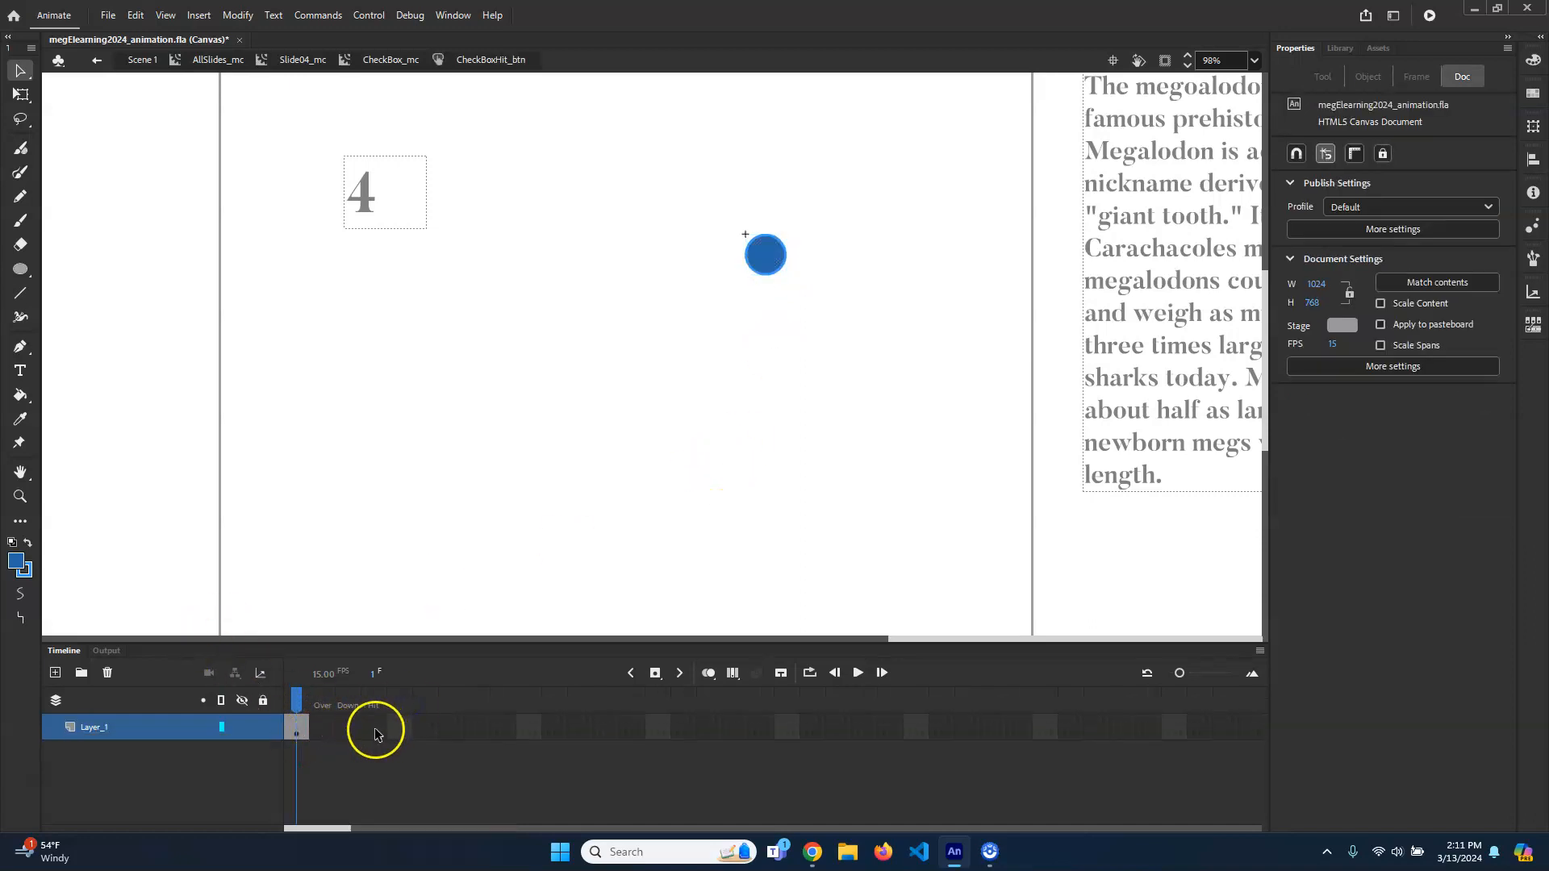
pyautogui.click(373, 728)
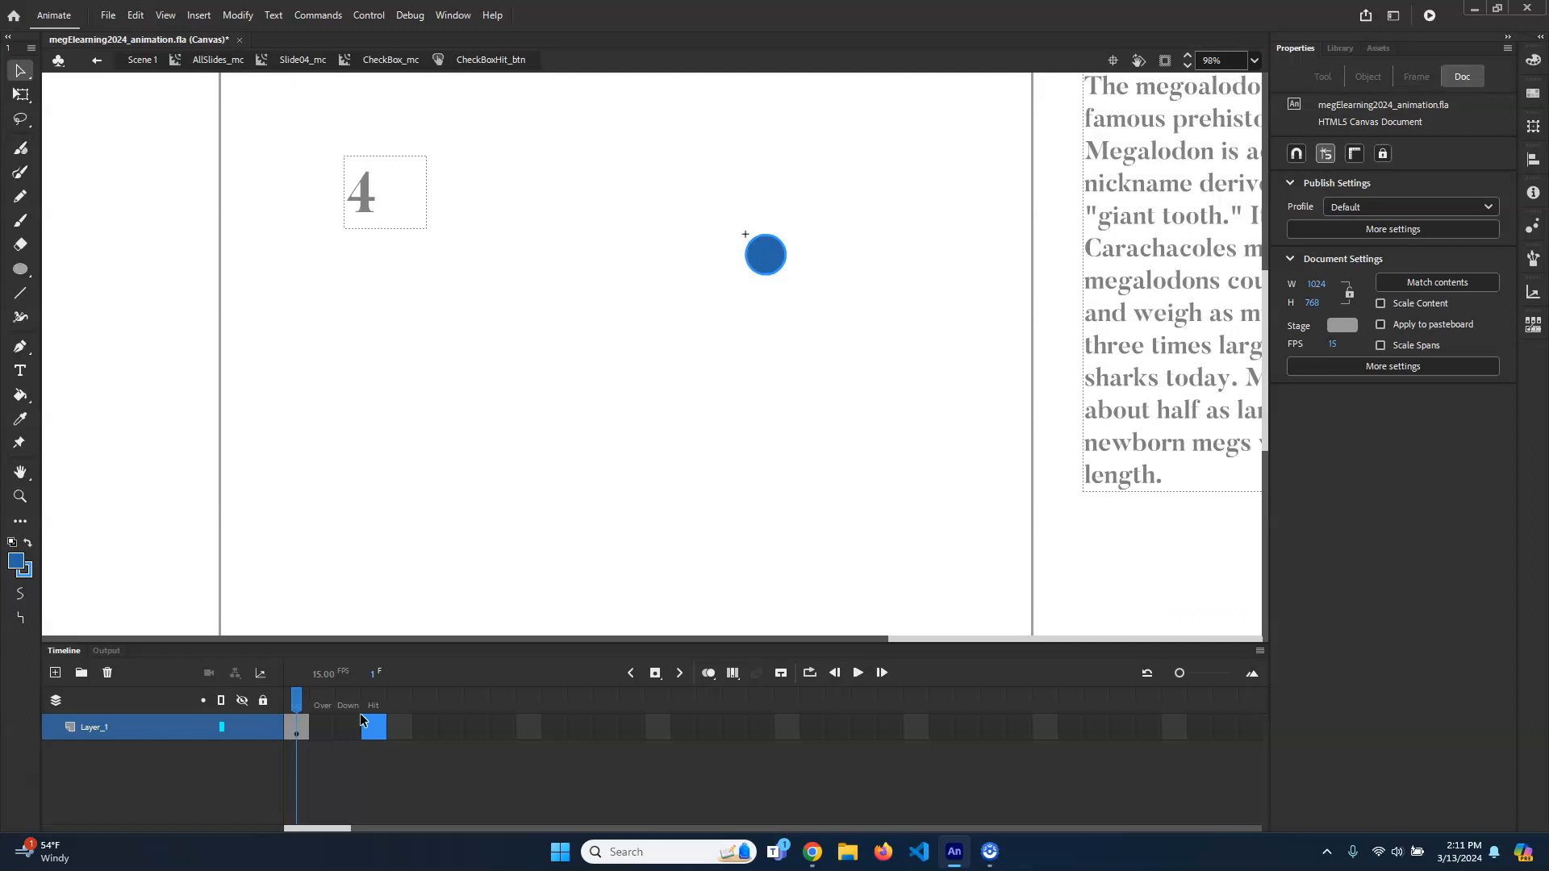
pyautogui.moveTo(361, 720); pyautogui.dragTo(379, 726)
pyautogui.rightClick(379, 726)
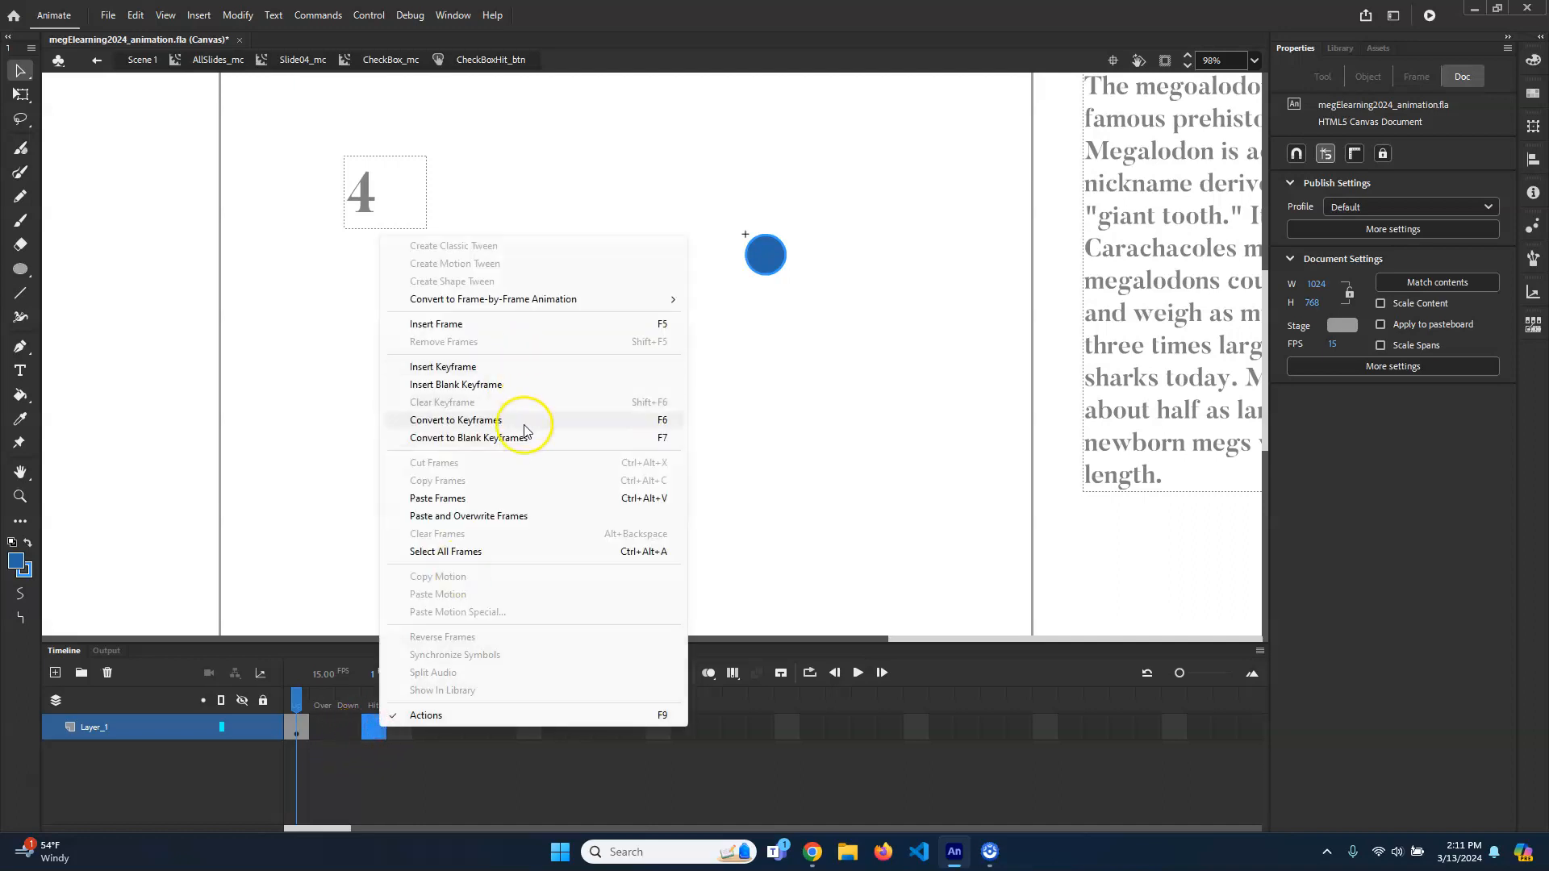
pyautogui.click(536, 367)
# Delete the circle from the Up frame of CheckBoxHit_btn, leaving it only on the Hit frame, and return to CheckBox_mc
pyautogui.click(376, 699)
pyautogui.click(288, 725)
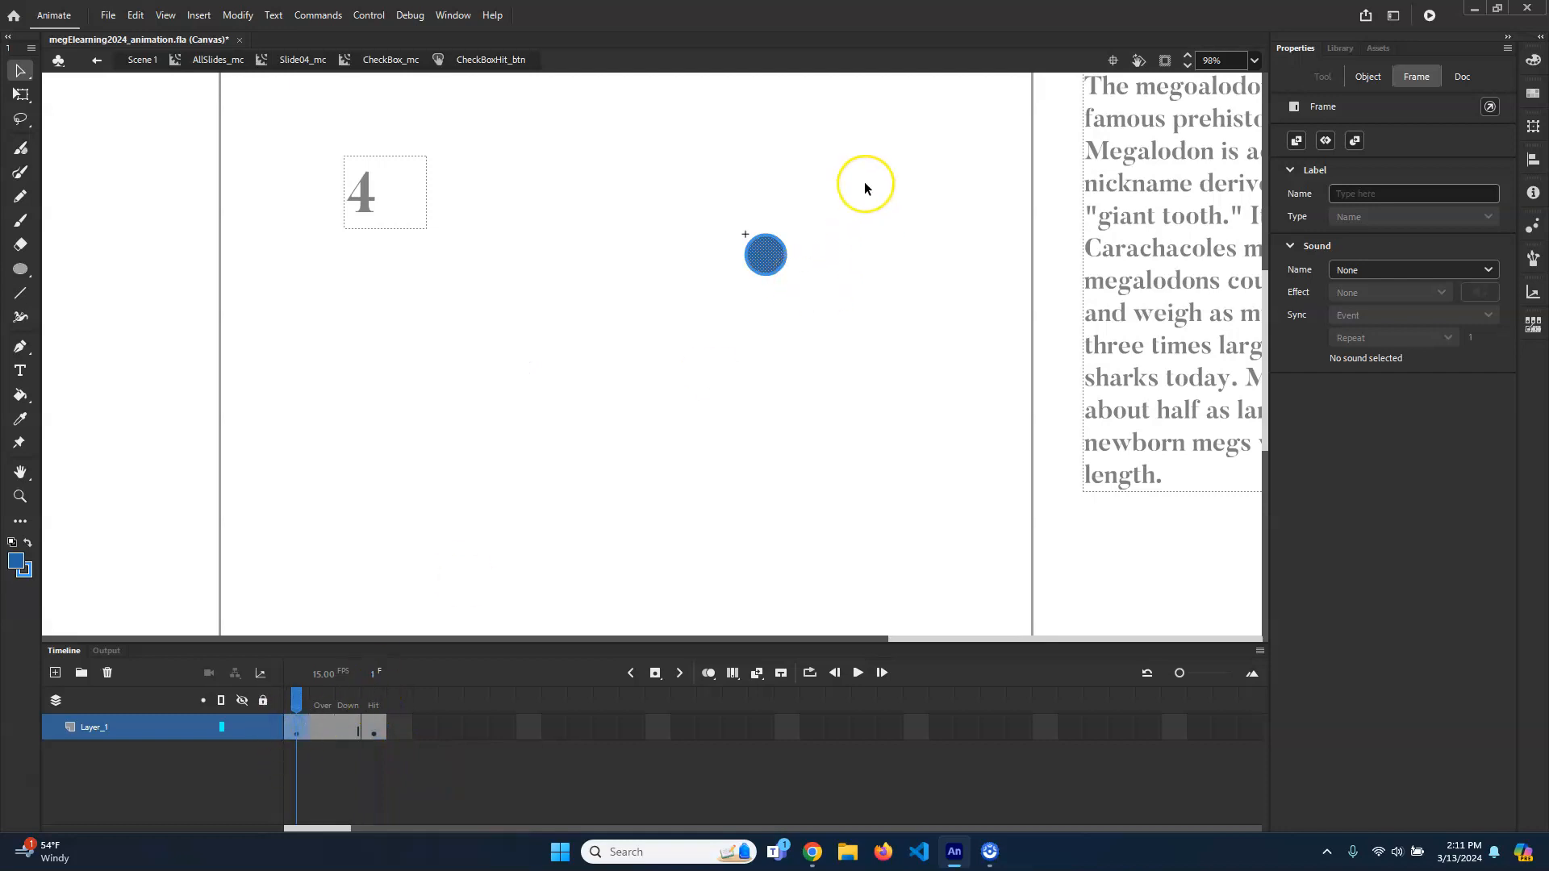
pyautogui.press('Delete')
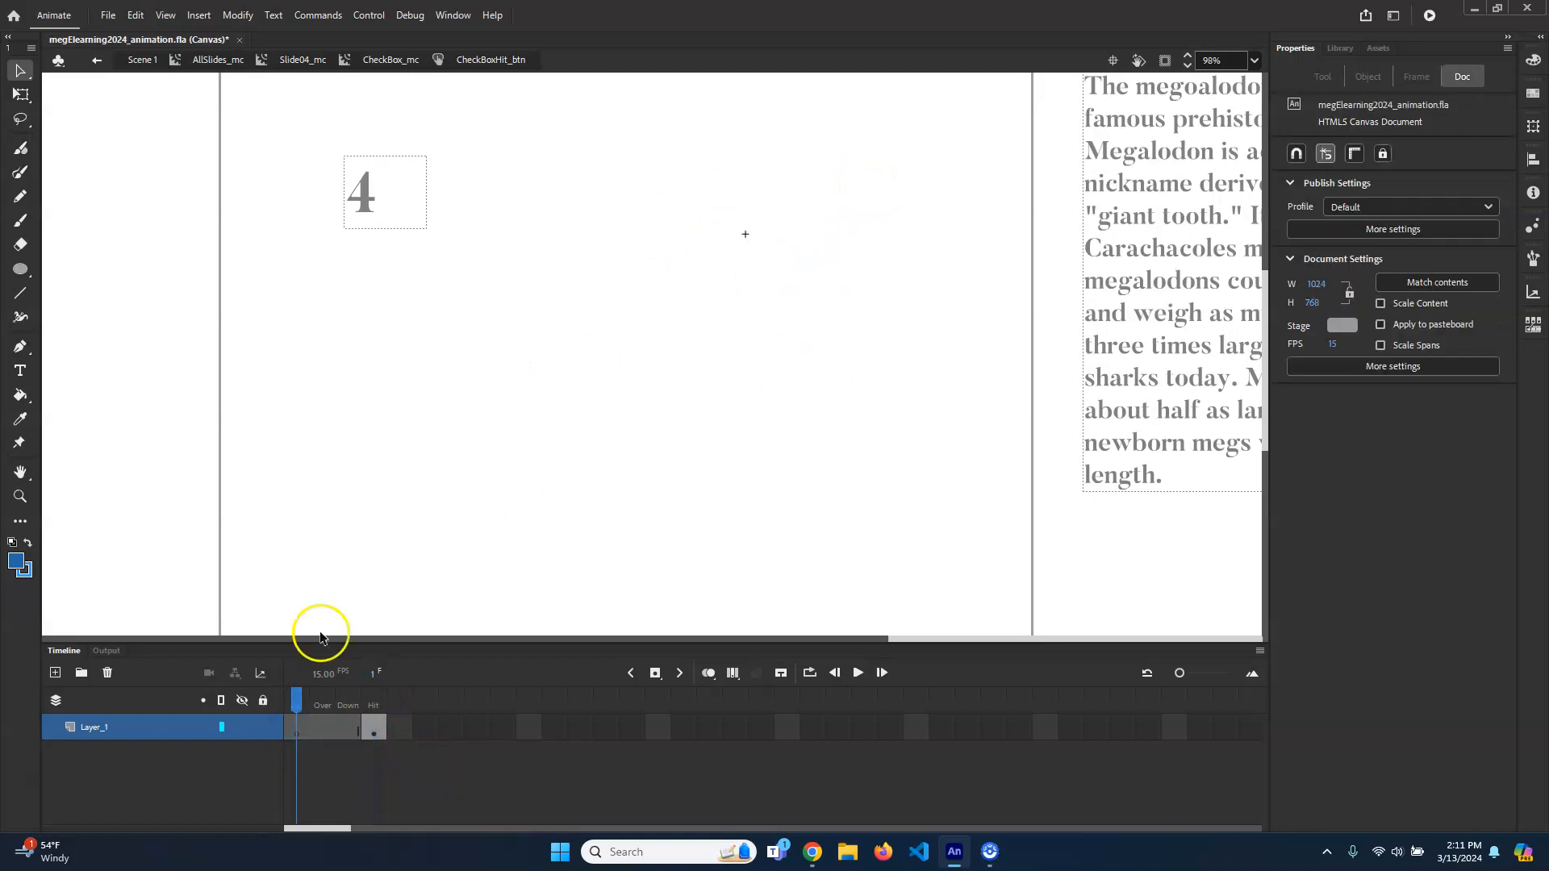
pyautogui.moveTo(302, 704); pyautogui.dragTo(396, 676)
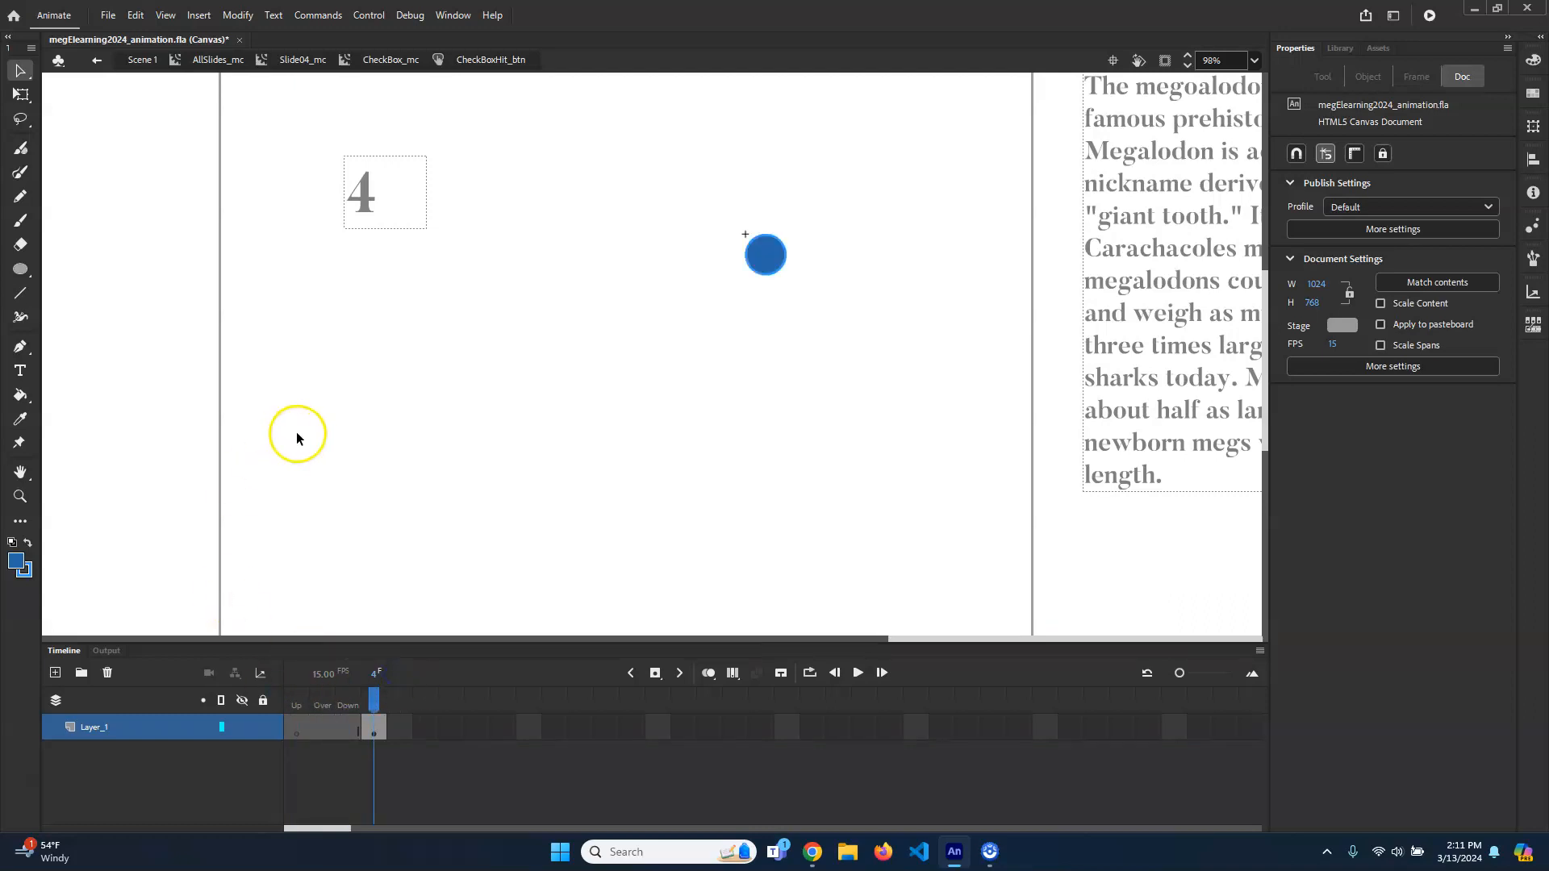
pyautogui.click(408, 67)
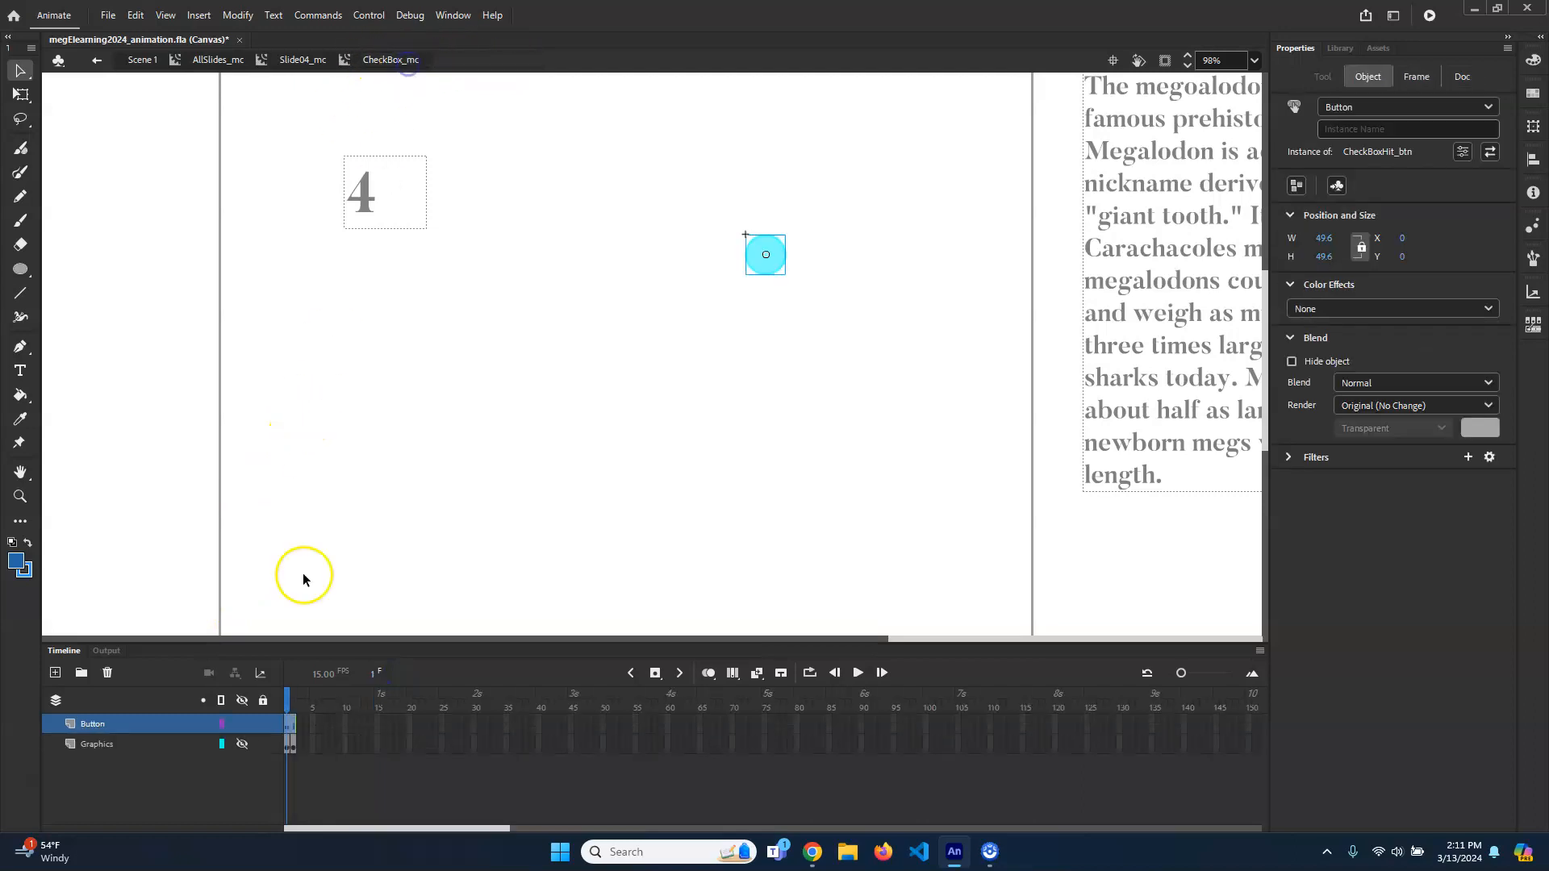
# Move the CheckBoxHit_btn instance on frame 1 to the left, clear of its original position
pyautogui.click(295, 700)
pyautogui.moveTo(282, 696); pyautogui.dragTo(272, 698)
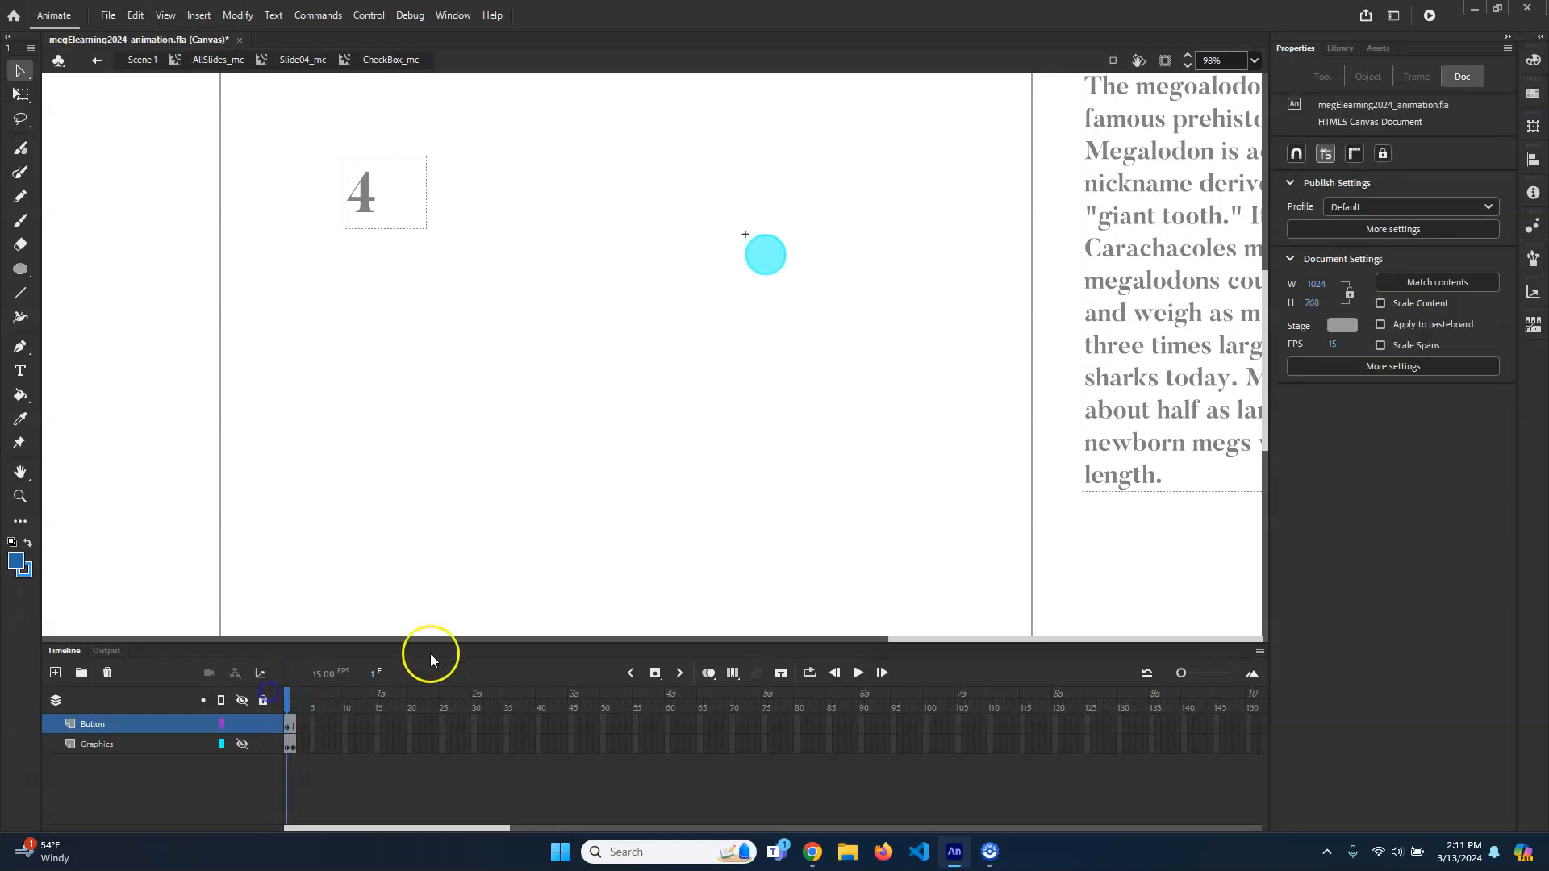
pyautogui.click(768, 265)
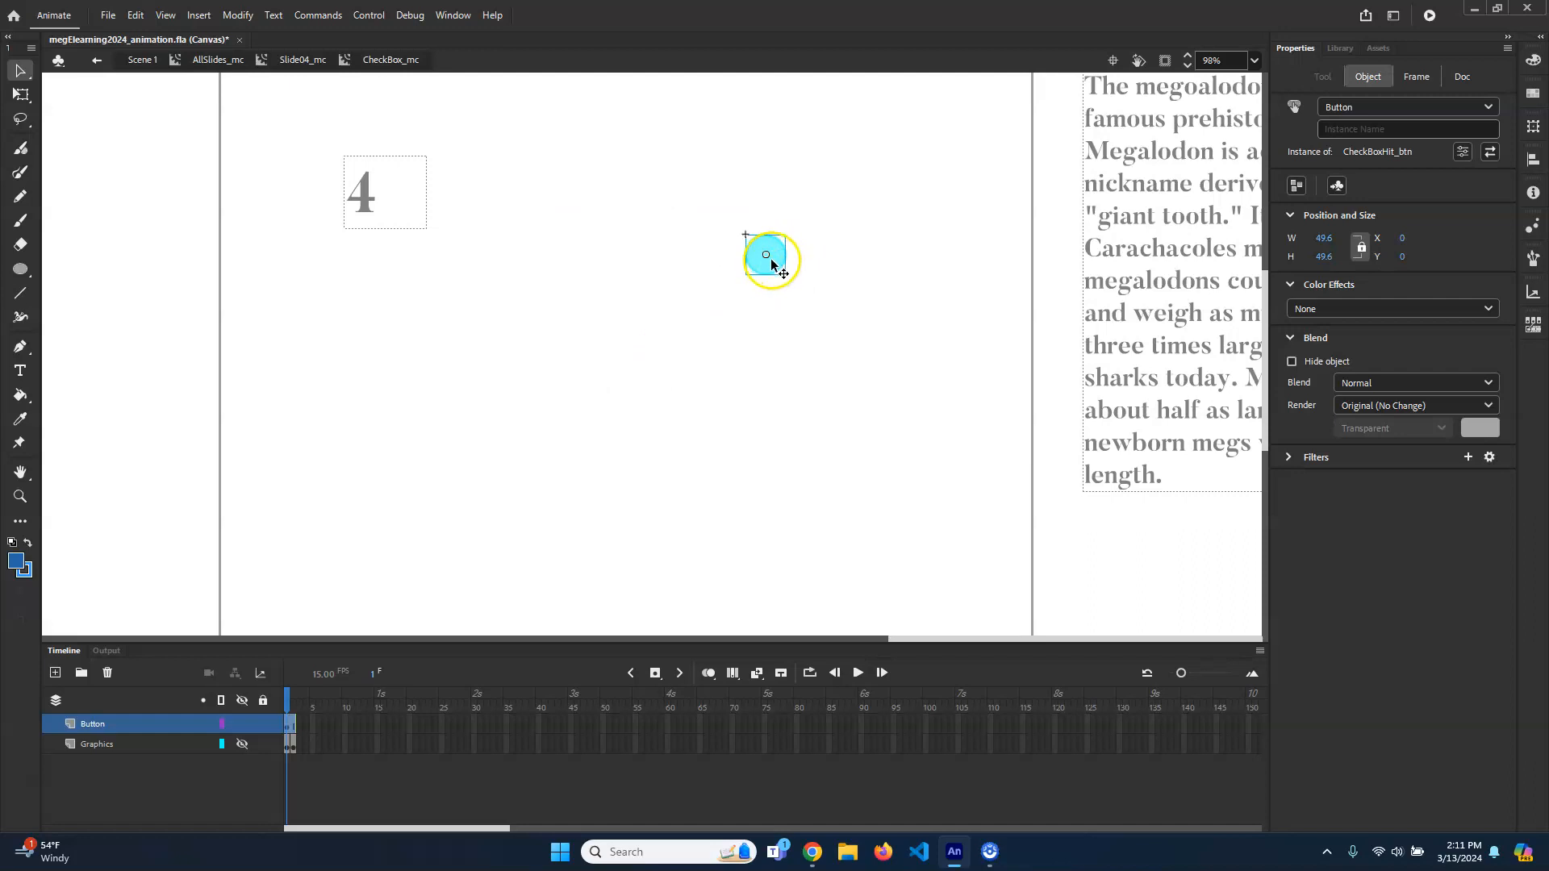
pyautogui.click(291, 721)
pyautogui.click(243, 744)
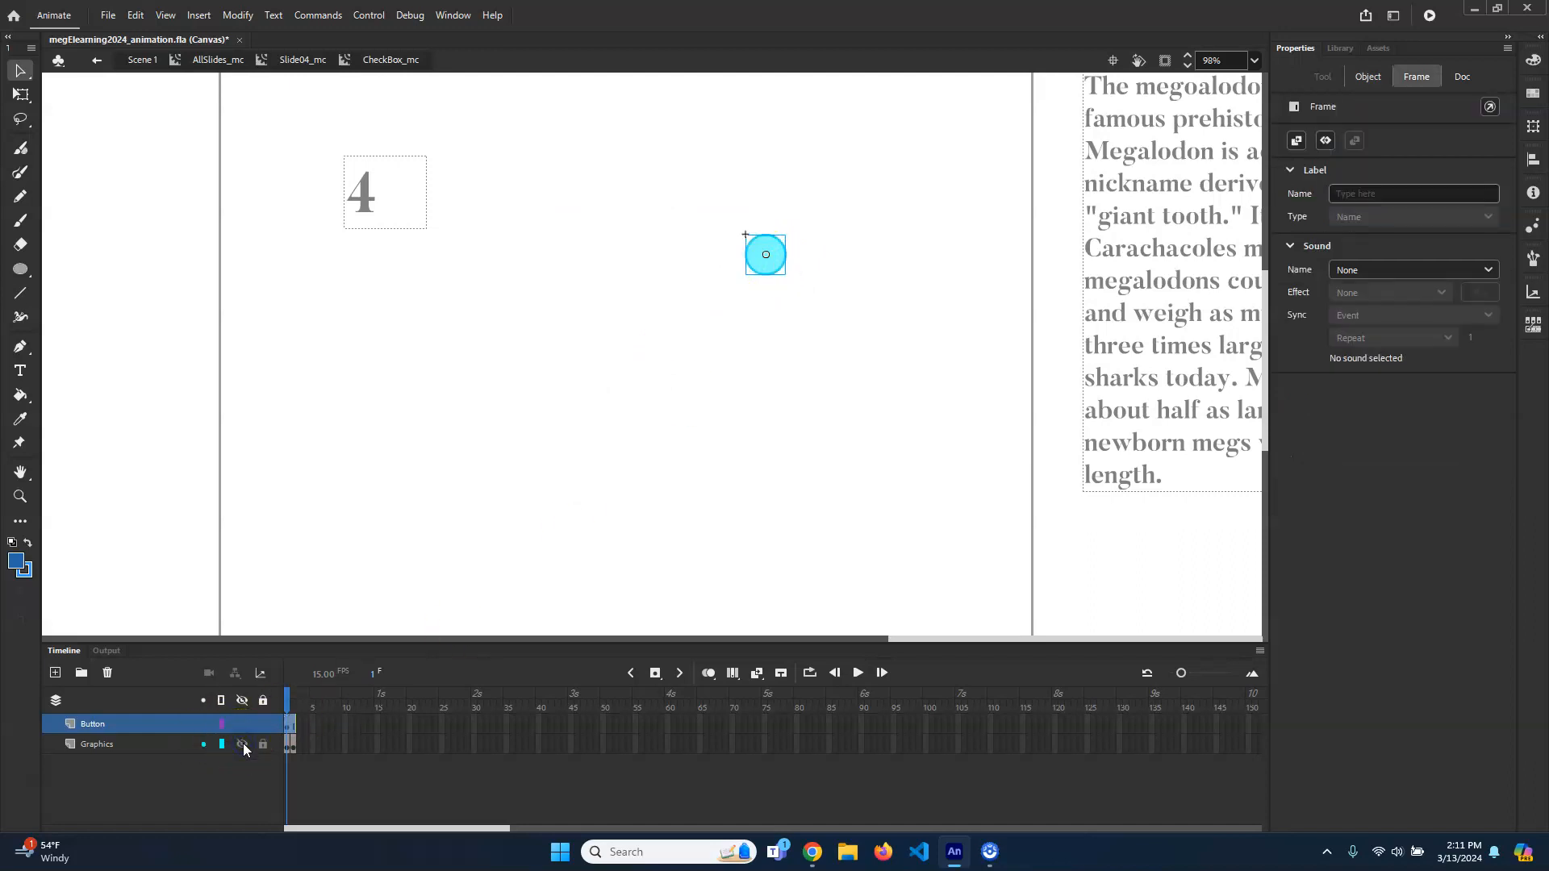
pyautogui.click(789, 271)
pyautogui.moveTo(773, 263); pyautogui.dragTo(709, 266)
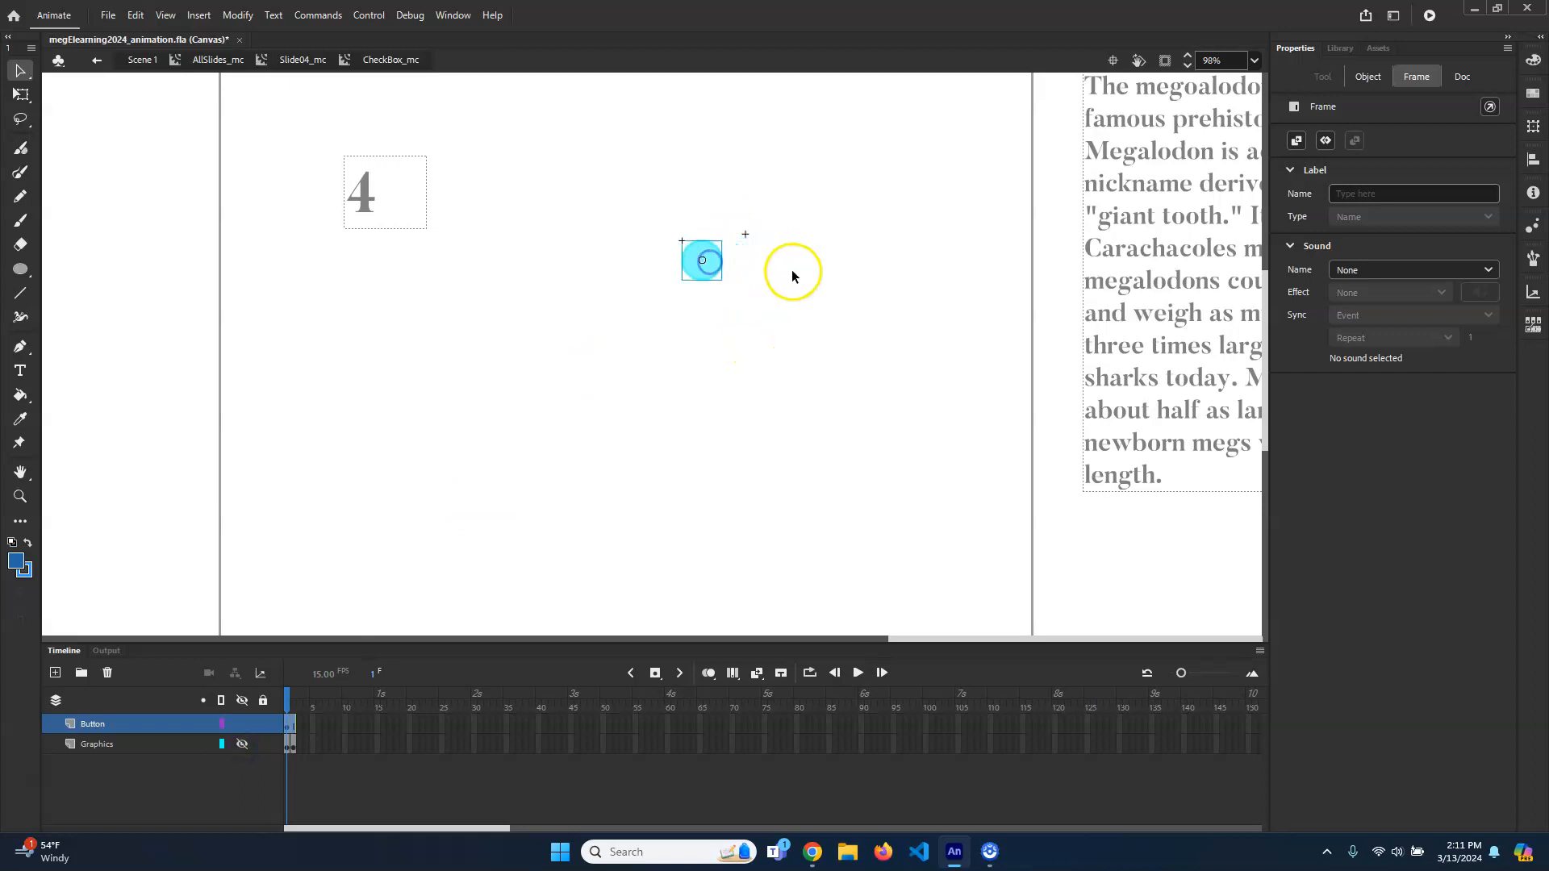
# Test the movie in the browser, advance through the slides to slide 4 to check the checkbox, and close the preview
pyautogui.hotkey('ctrl', 'Return')
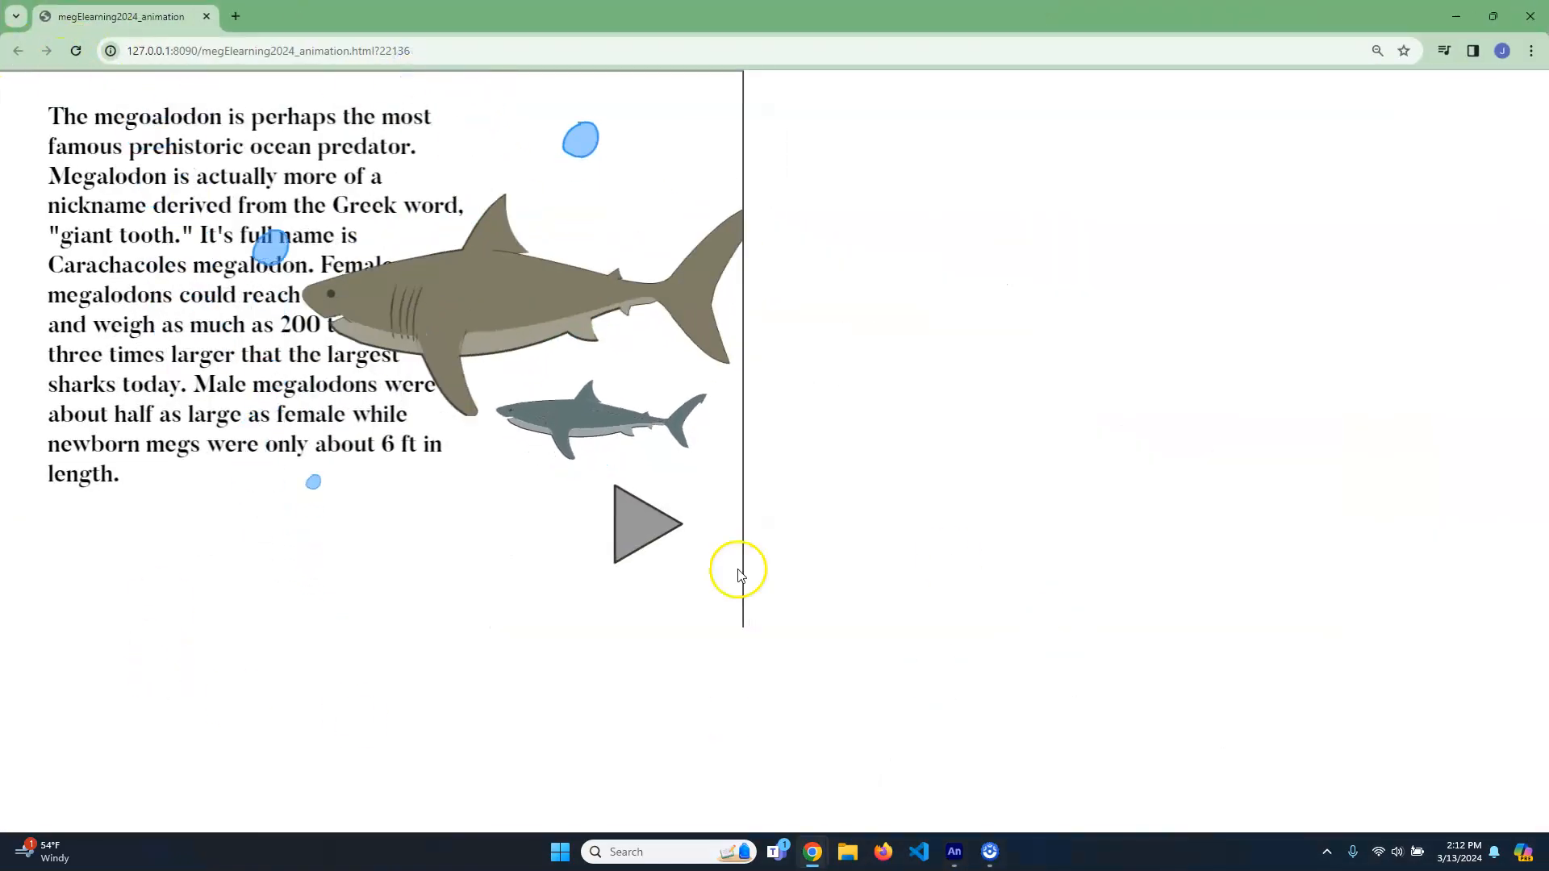
pyautogui.click(655, 525)
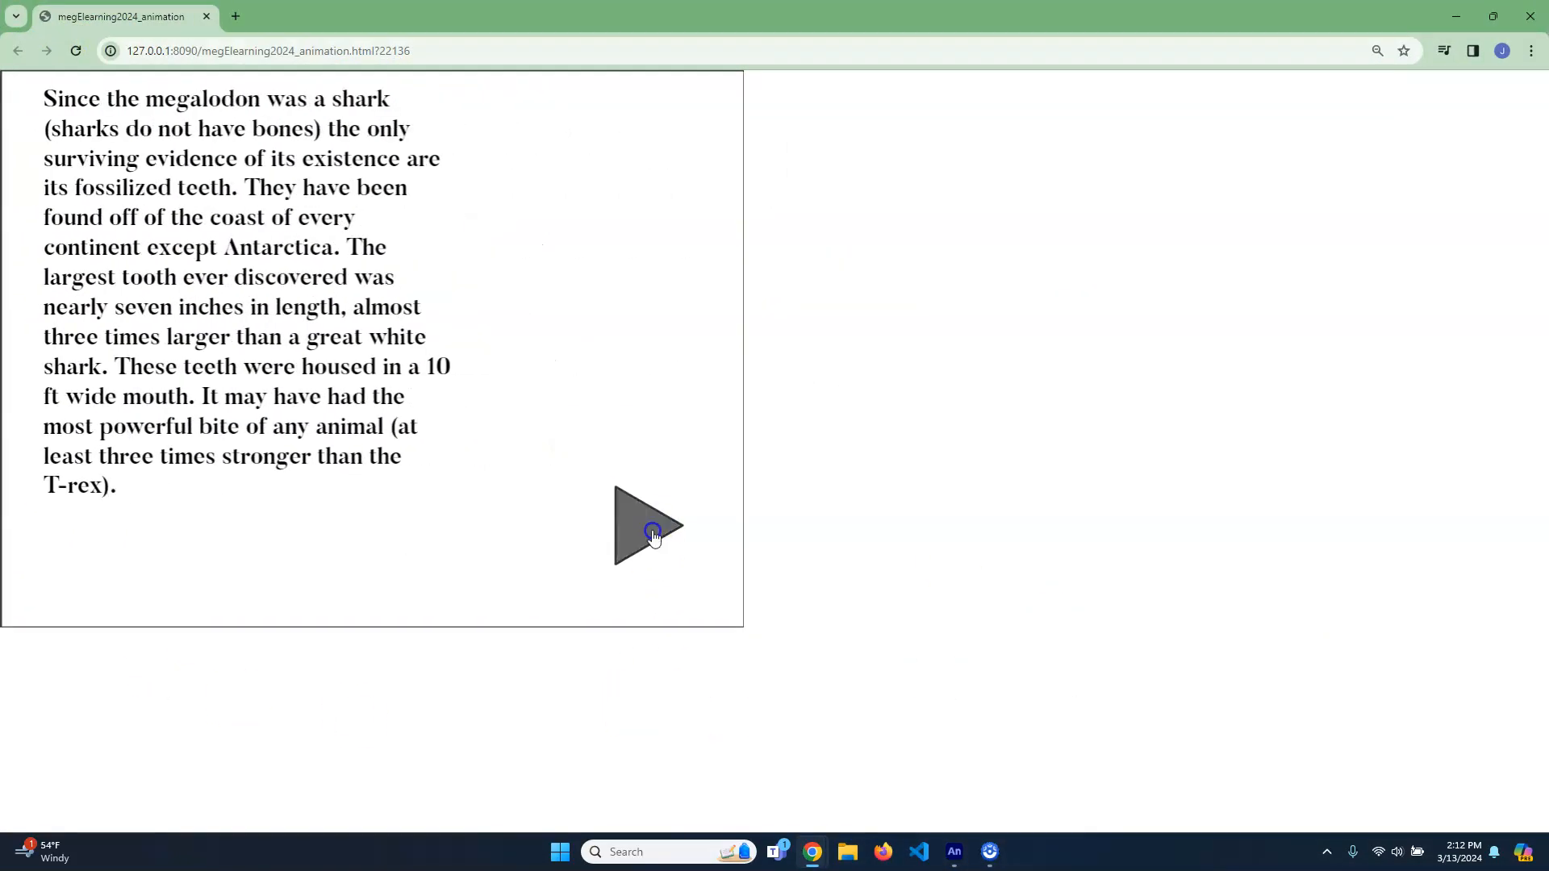
pyautogui.click(654, 532)
pyautogui.click(654, 533)
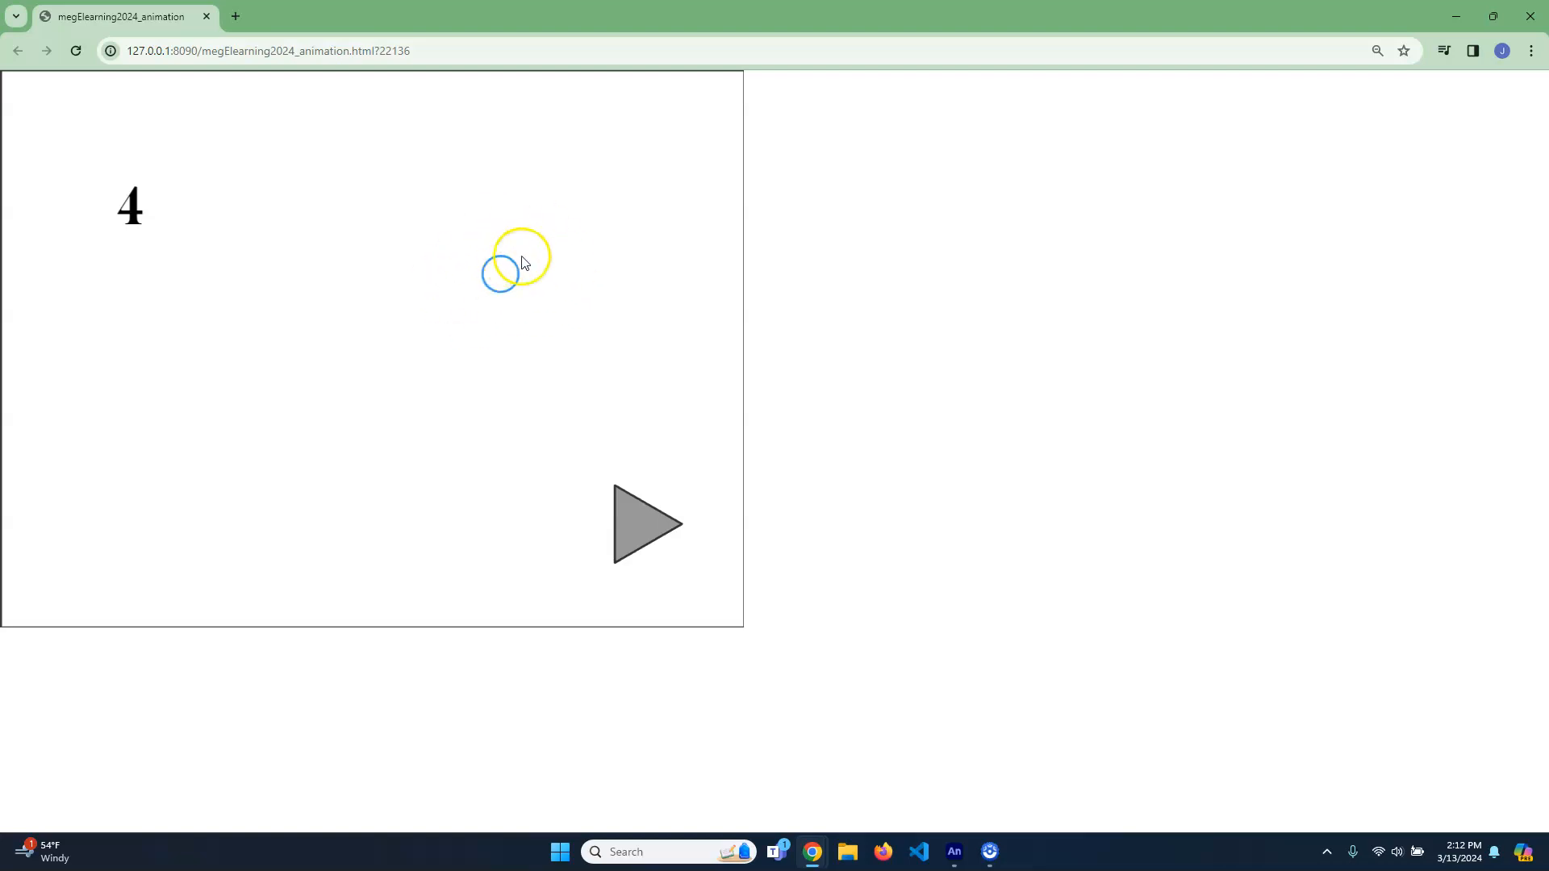
pyautogui.click(1530, 11)
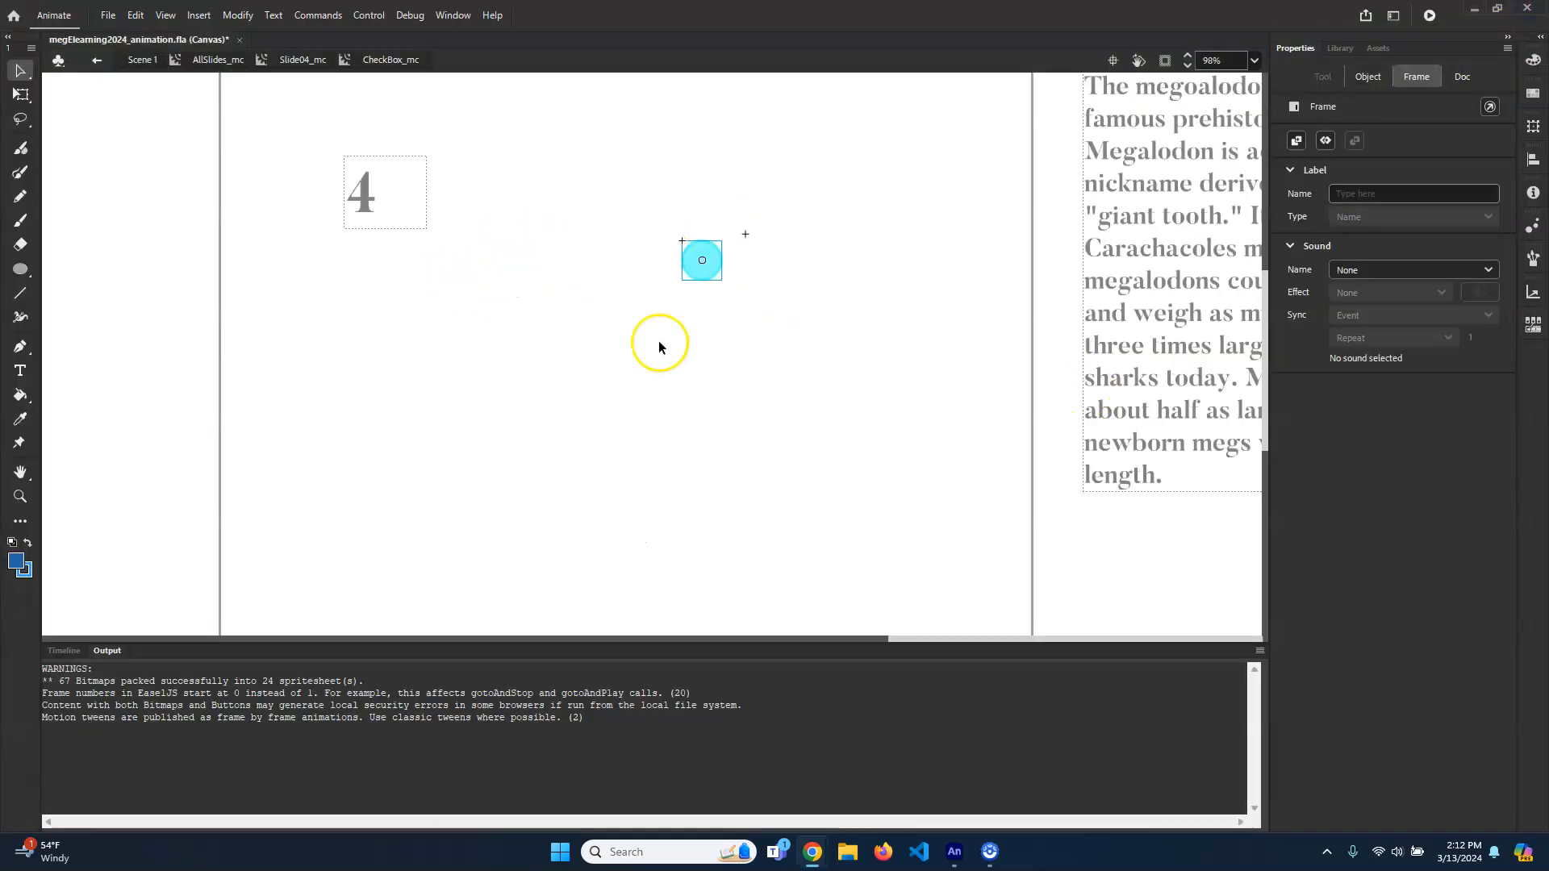
# Return to the CheckBox_mc timeline and undo the move of the CheckBoxHit_btn instance
pyautogui.click(63, 650)
pyautogui.hotkey('ctrl', 'z')
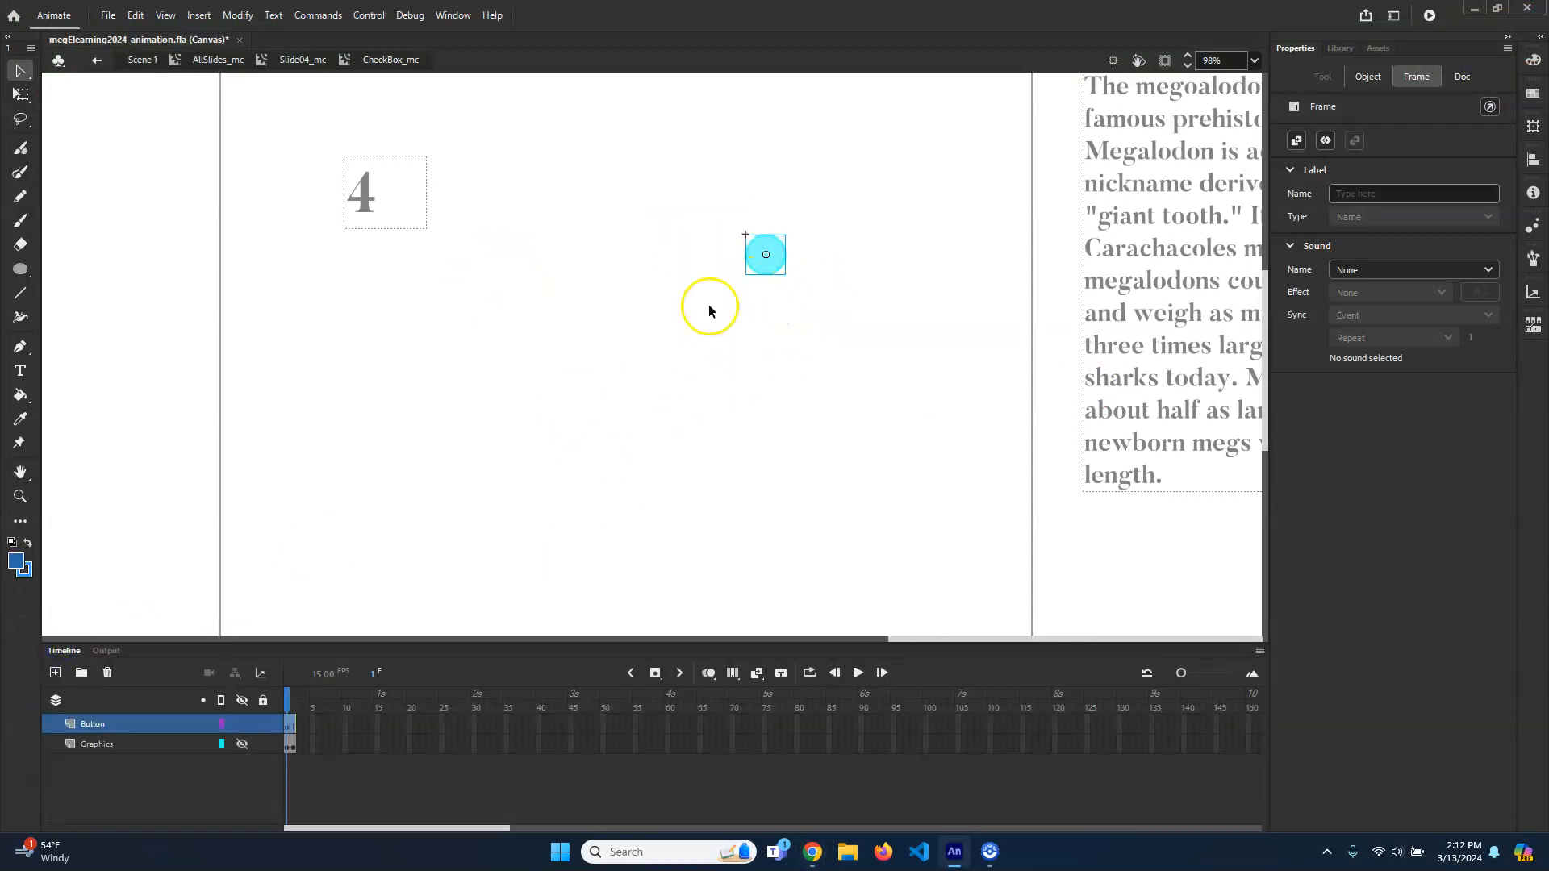
pyautogui.click(243, 744)
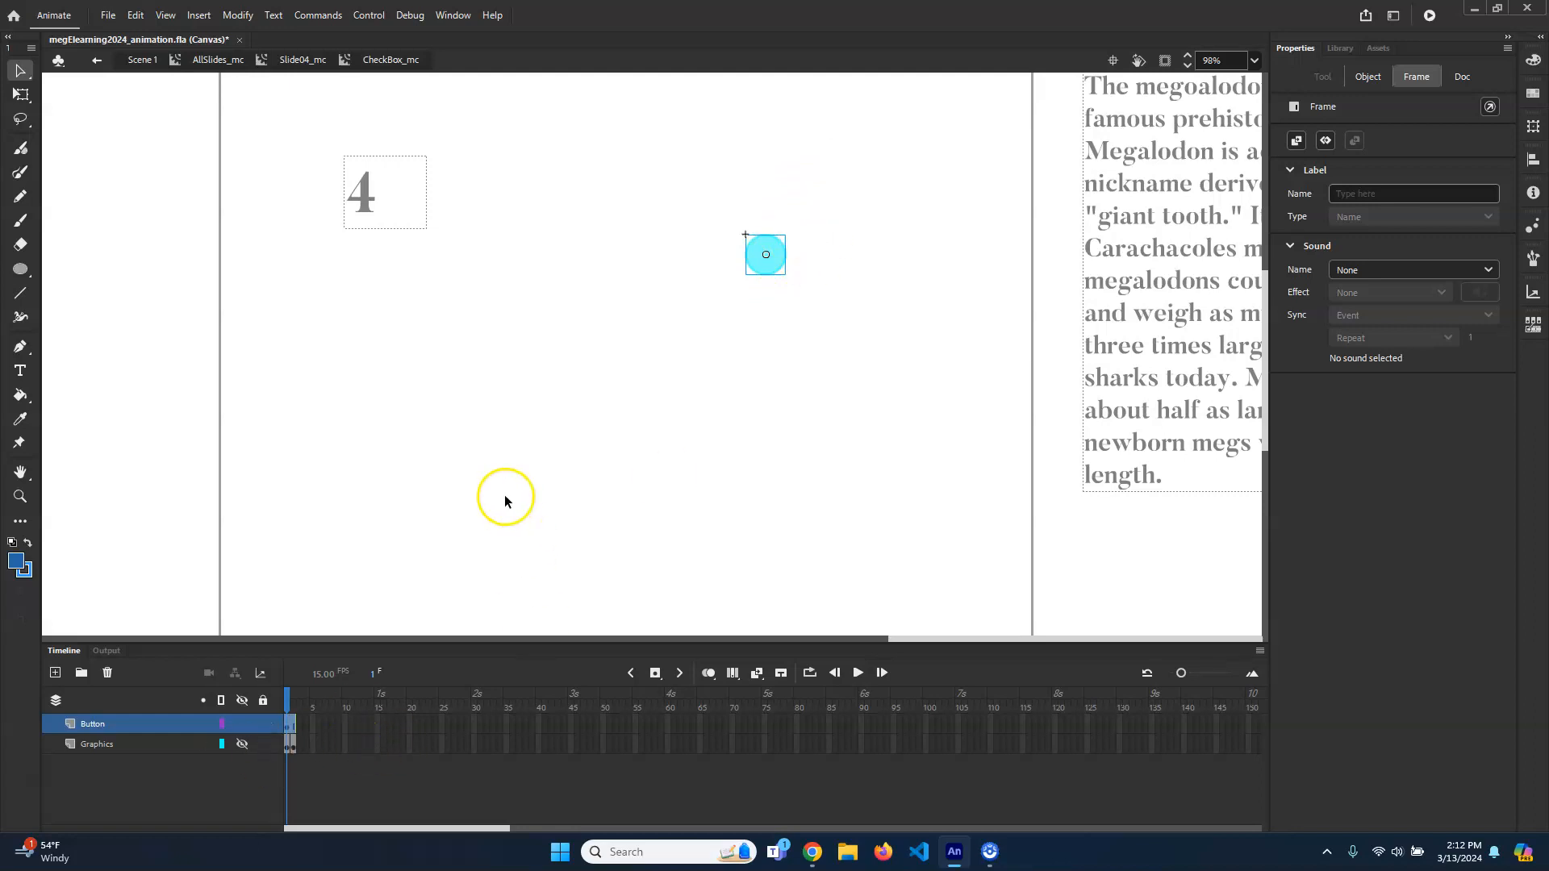
pyautogui.click(287, 703)
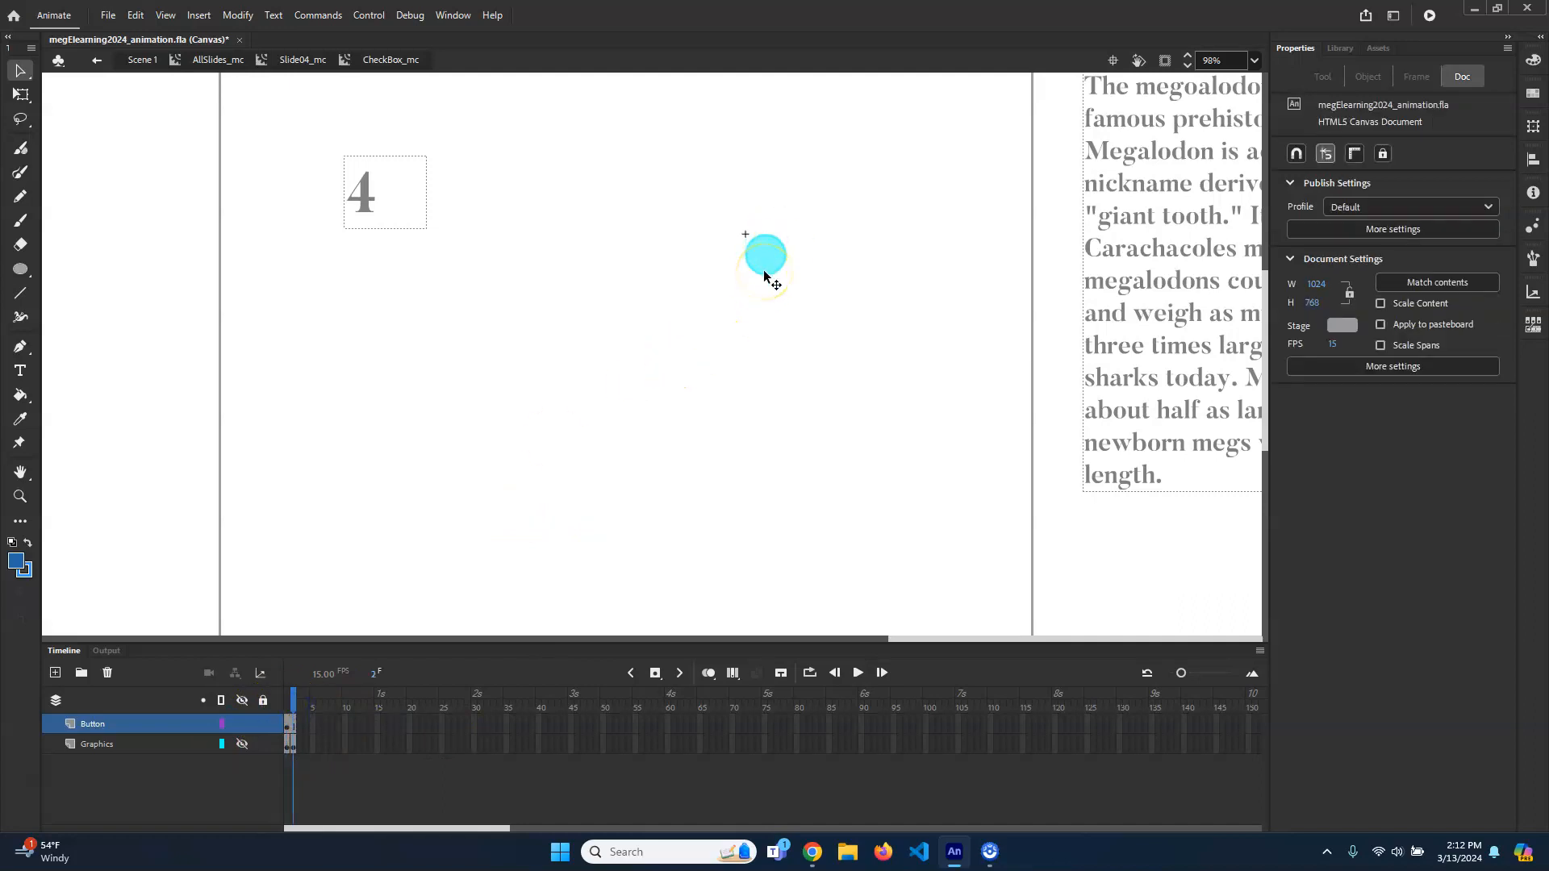
# Add a new layer above Button, name it Actions, and select its first frame
pyautogui.click(55, 673)
pyautogui.doubleClick(120, 725)
pyautogui.write('Acxt')
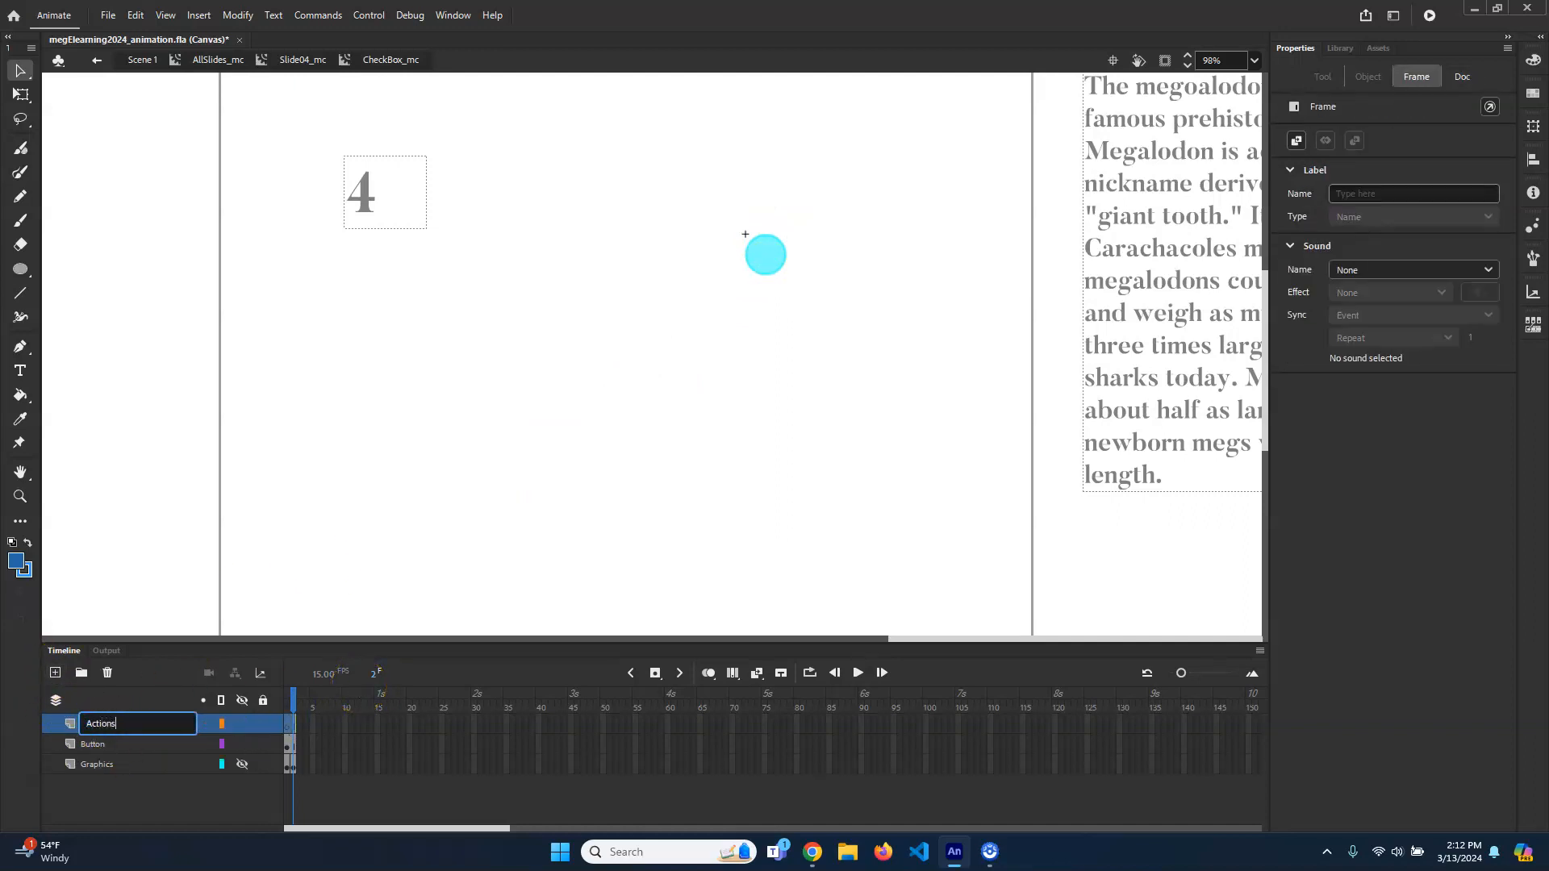
pyautogui.write('ons')
pyautogui.press('Return')
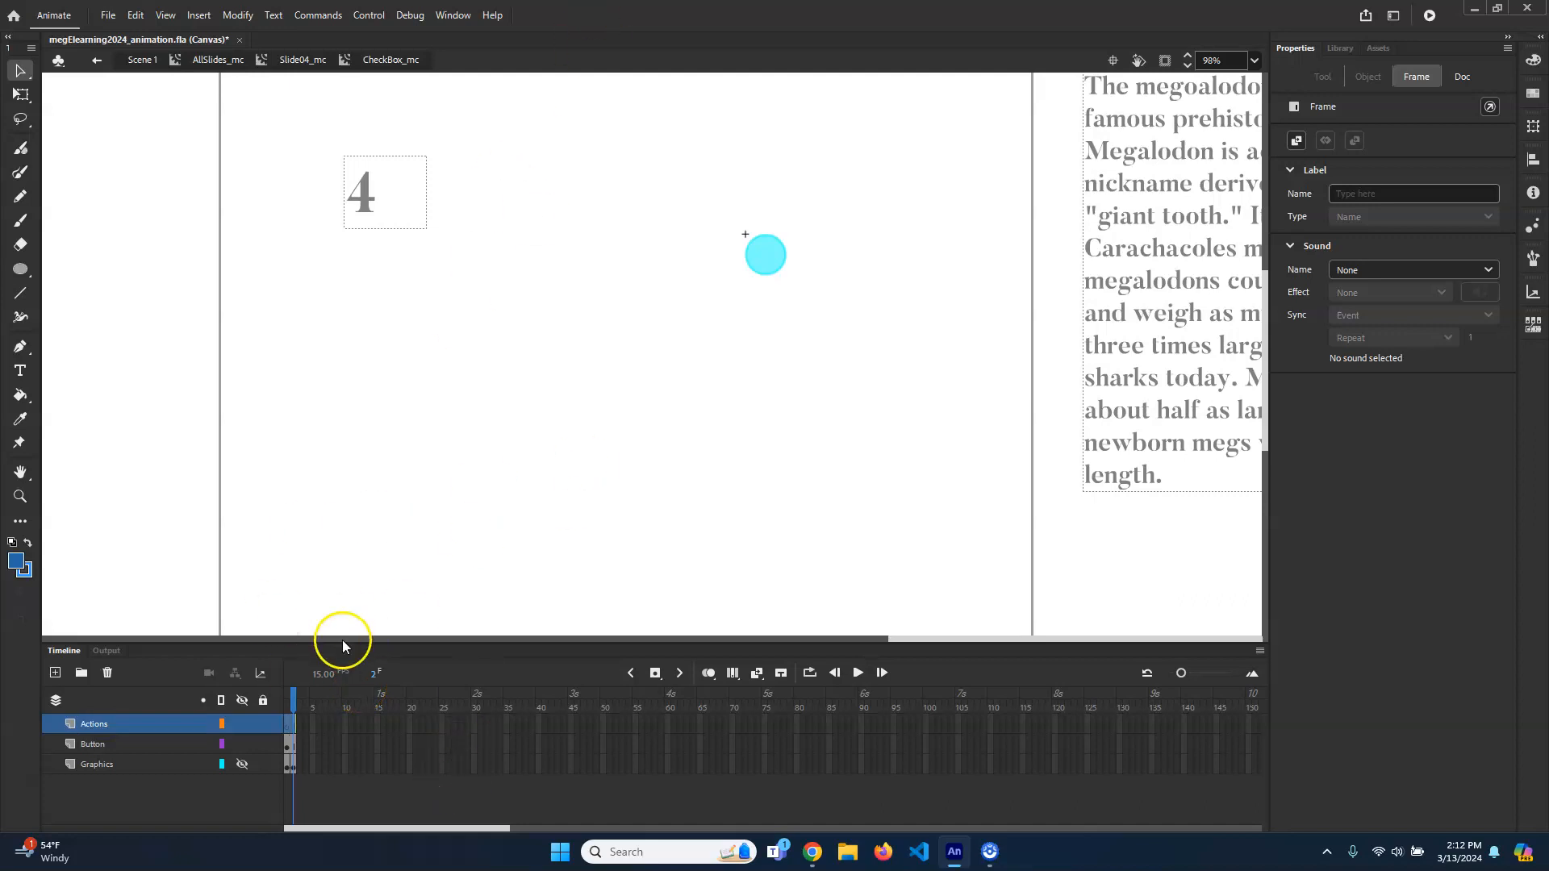
pyautogui.click(288, 722)
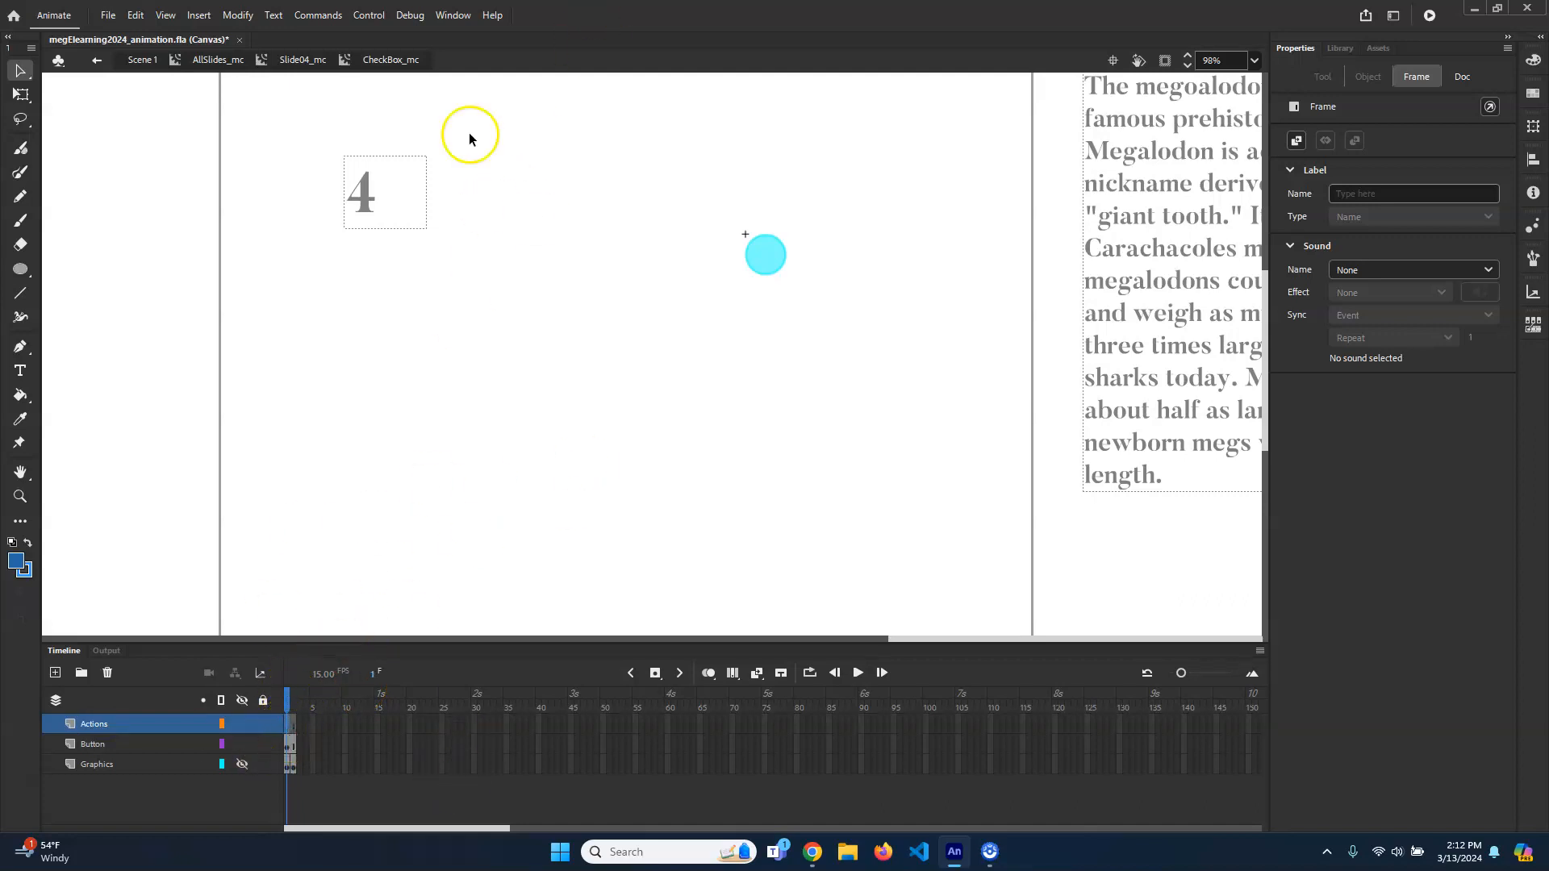
# Open the Code Snippets and Actions panels and arrange them side by side over the stage
pyautogui.click(452, 15)
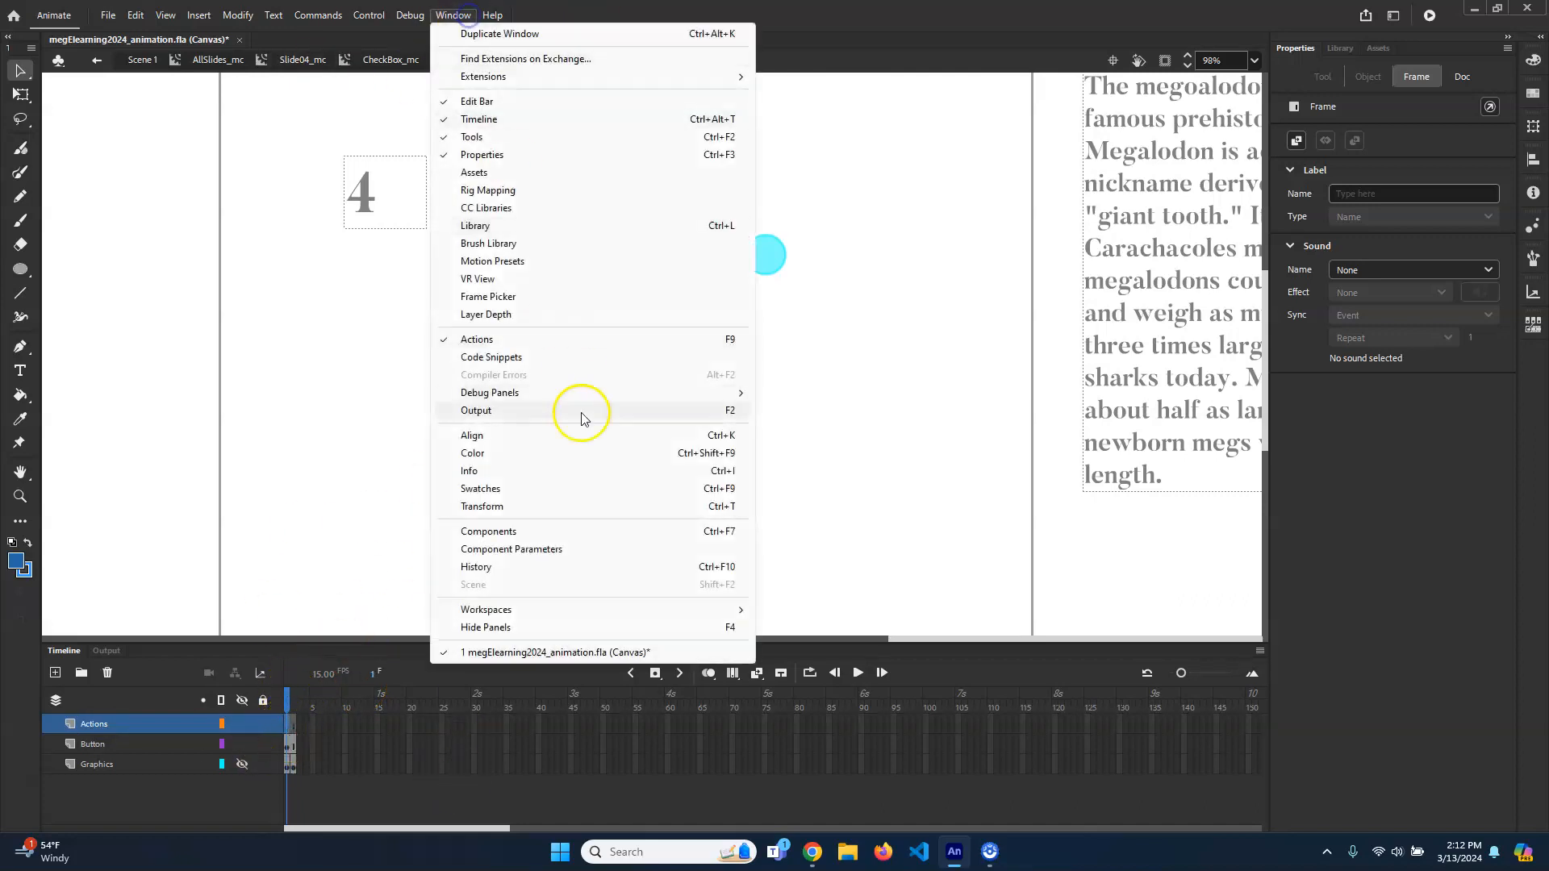
pyautogui.click(601, 357)
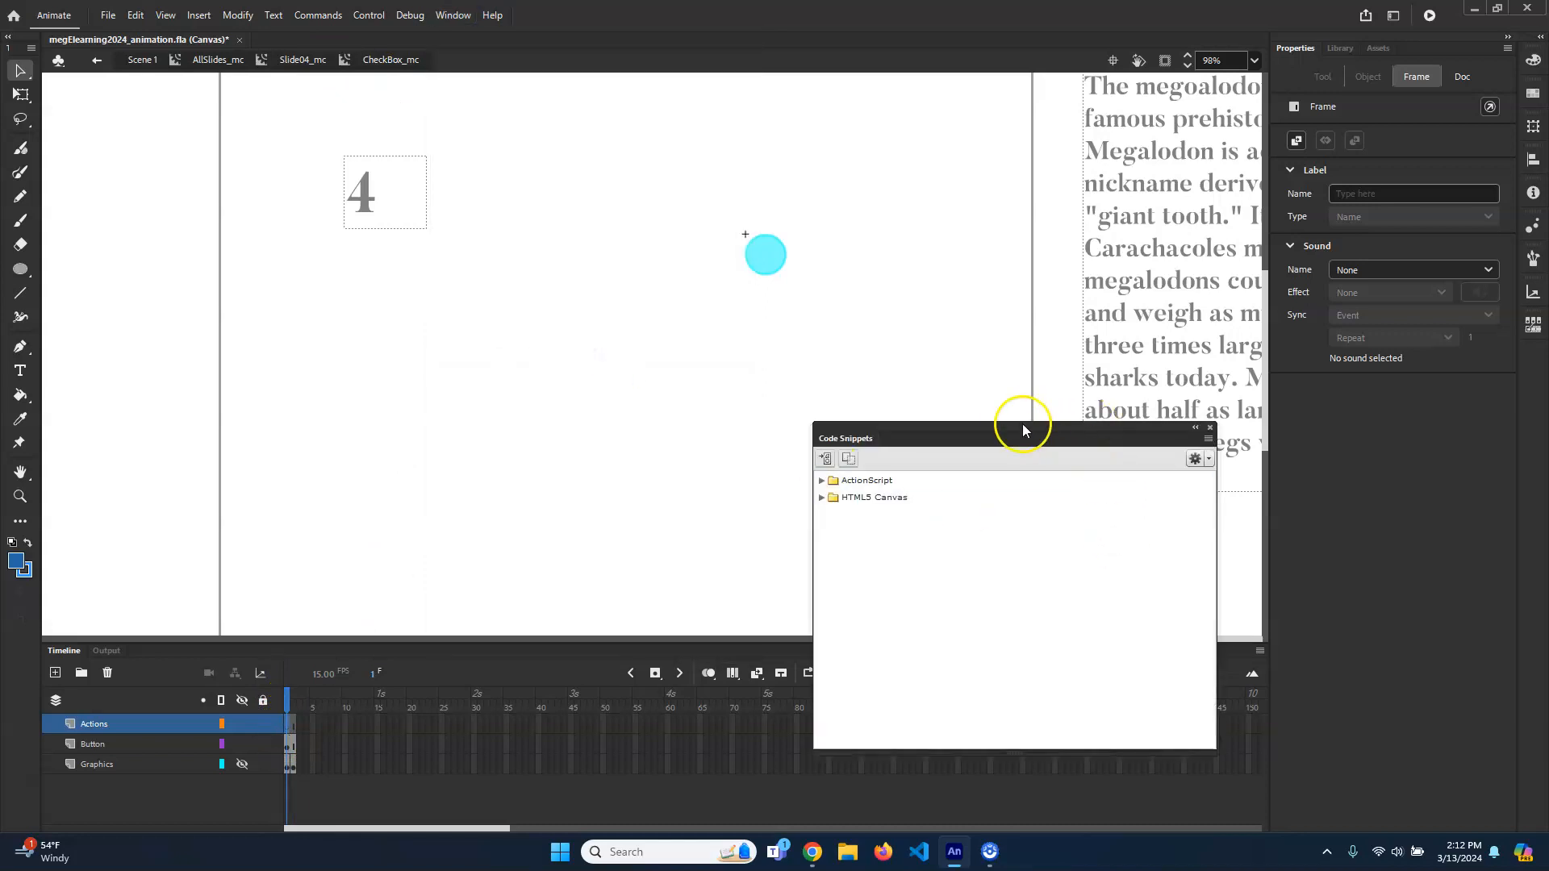
pyautogui.moveTo(1023, 430); pyautogui.dragTo(1014, 325)
pyautogui.click(453, 14)
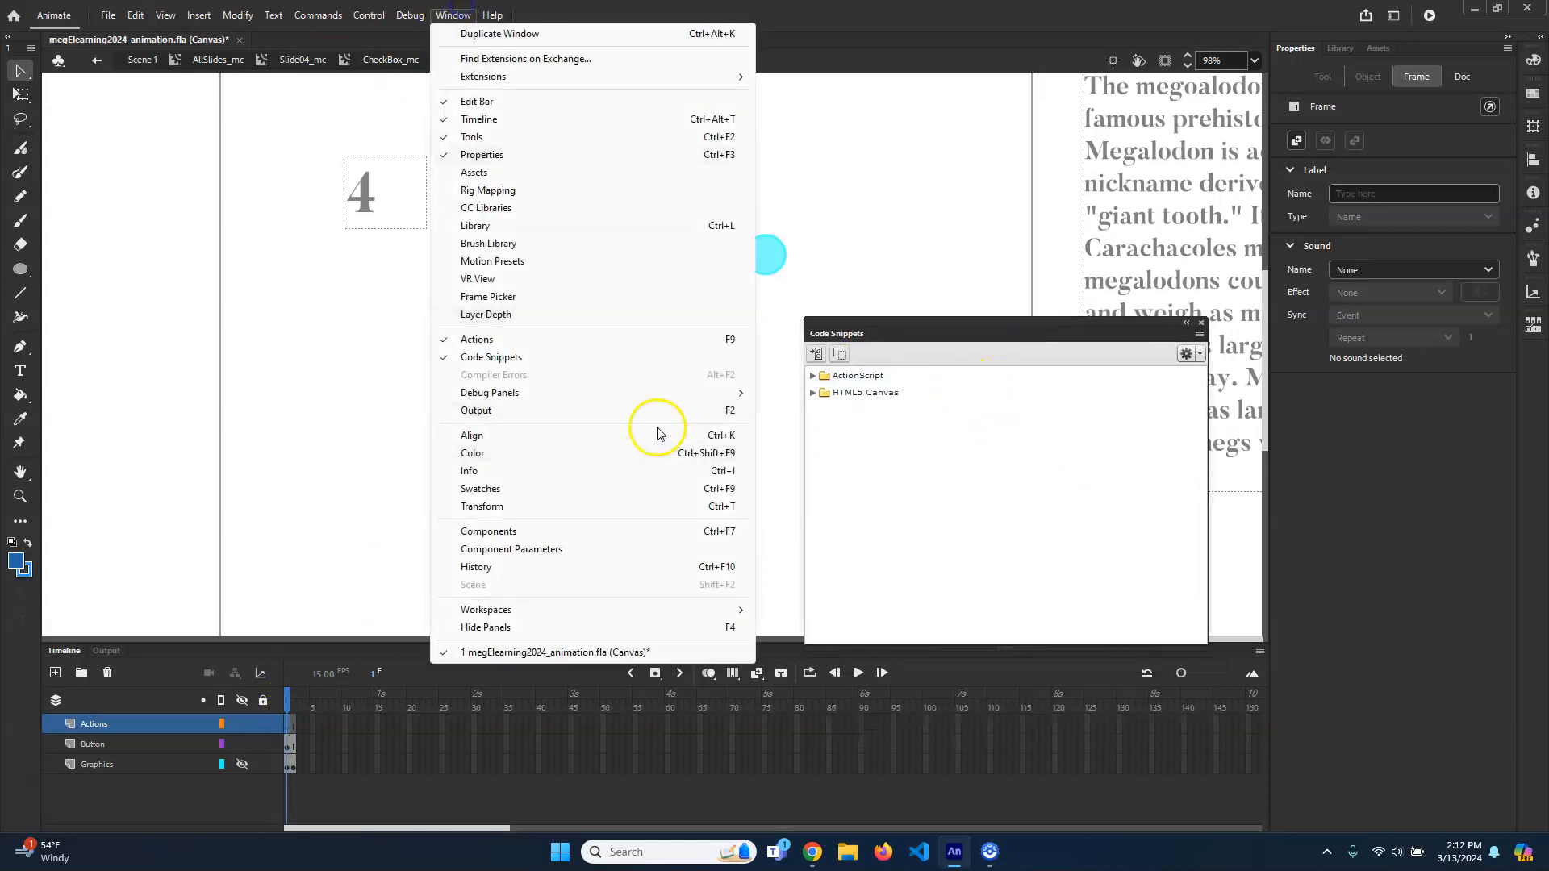
pyautogui.click(585, 347)
pyautogui.moveTo(1548, 163); pyautogui.dragTo(564, 214)
pyautogui.moveTo(924, 323); pyautogui.dragTo(998, 263)
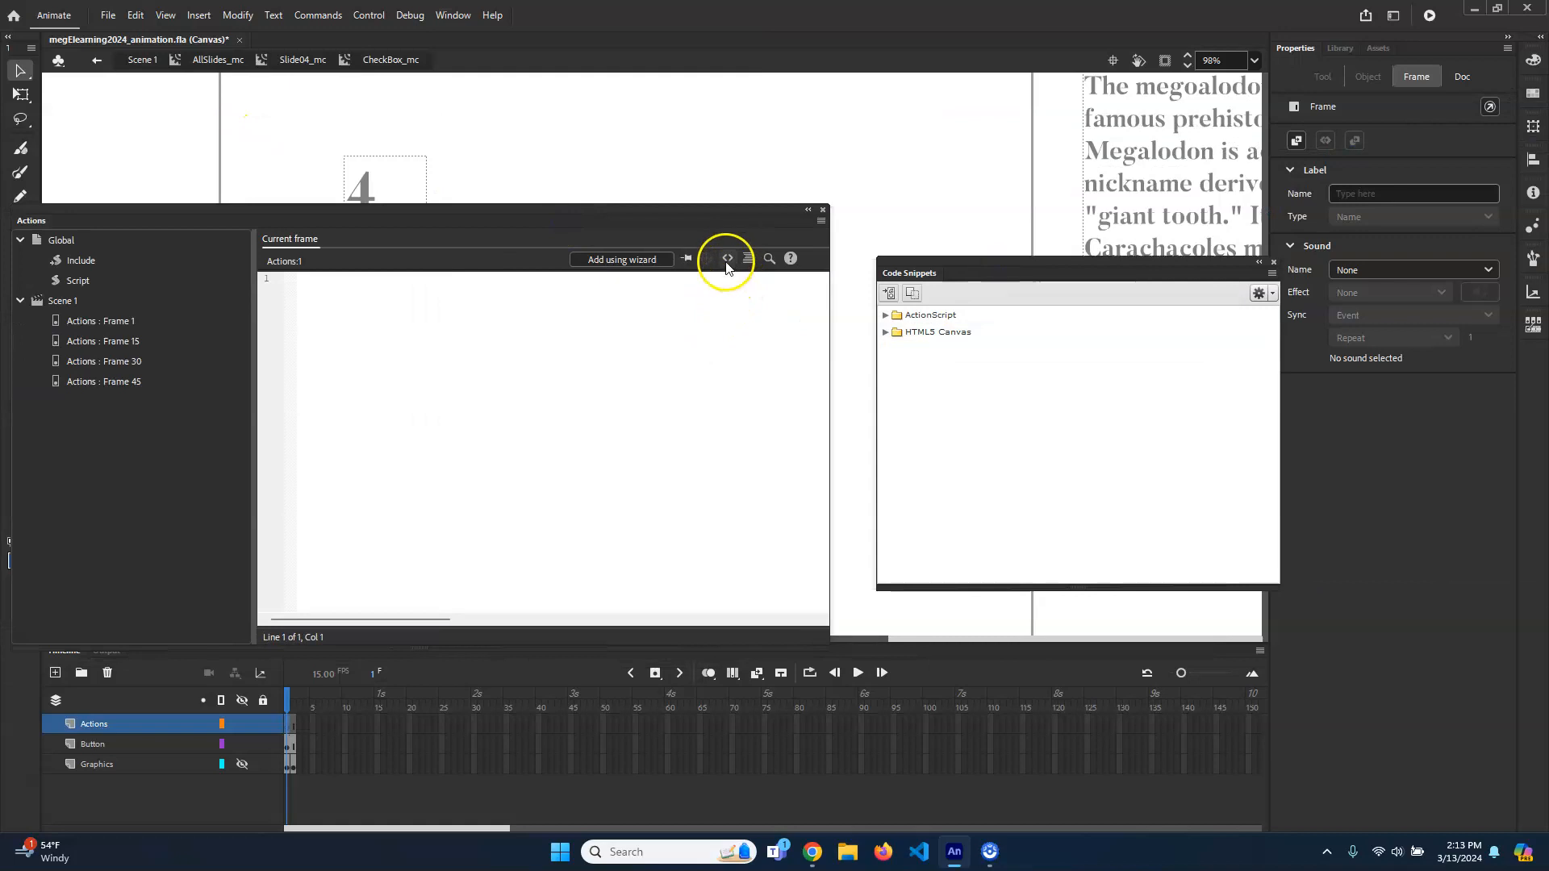
# Add the HTML5 Canvas "Stop at this Frame" snippet to frame 1 of the Actions layer and delete its comment, keeping only this.stop();
pyautogui.click(885, 331)
pyautogui.doubleClick(980, 350)
pyautogui.doubleClick(974, 365)
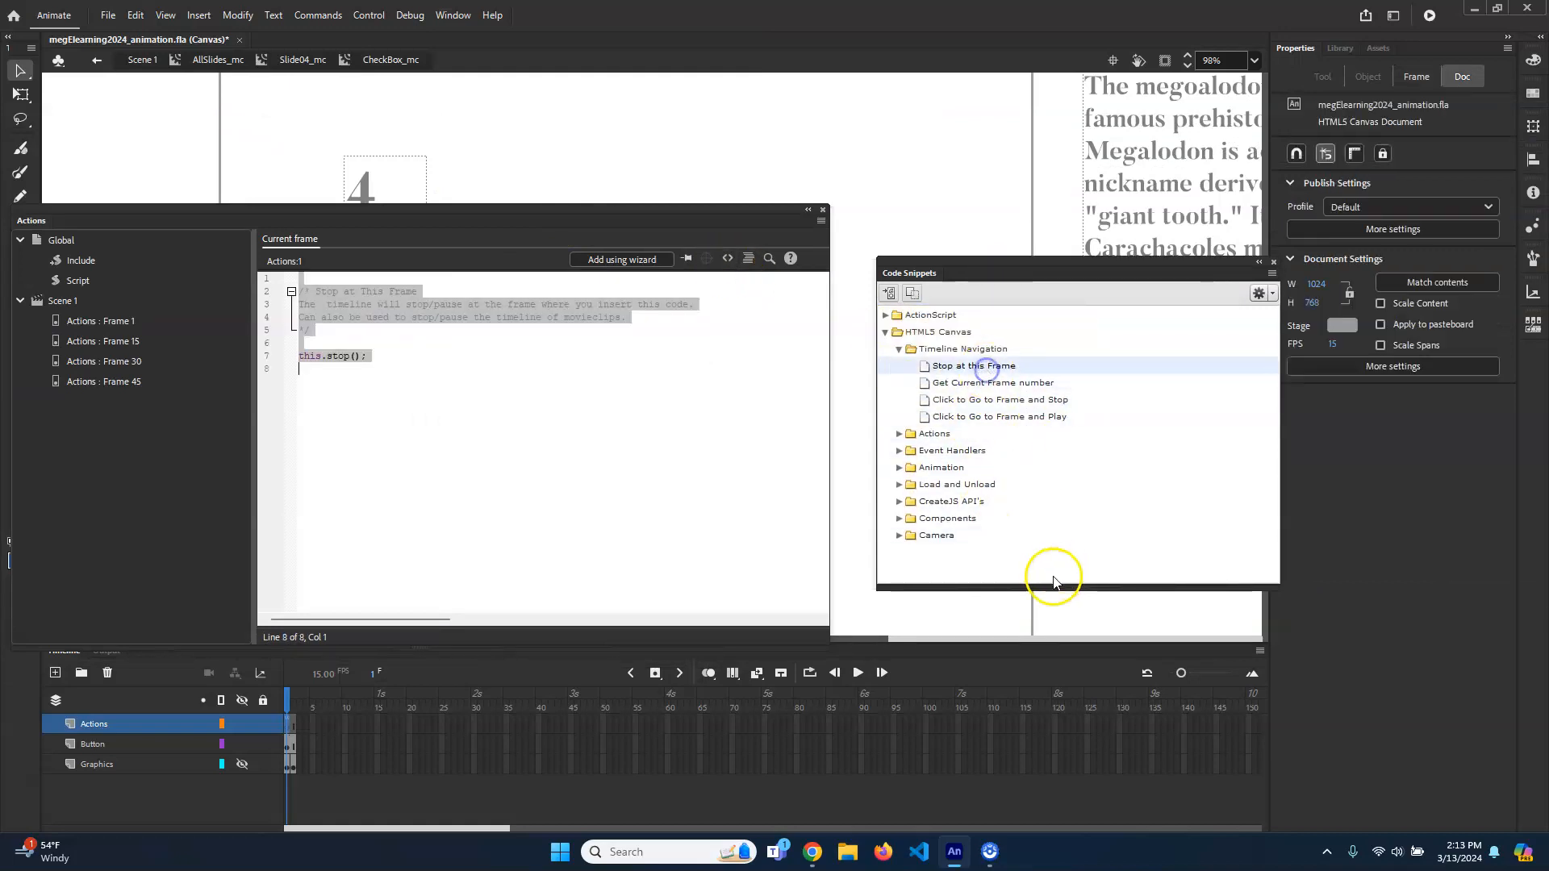
pyautogui.click(379, 340)
pyautogui.moveTo(379, 341); pyautogui.dragTo(264, 271)
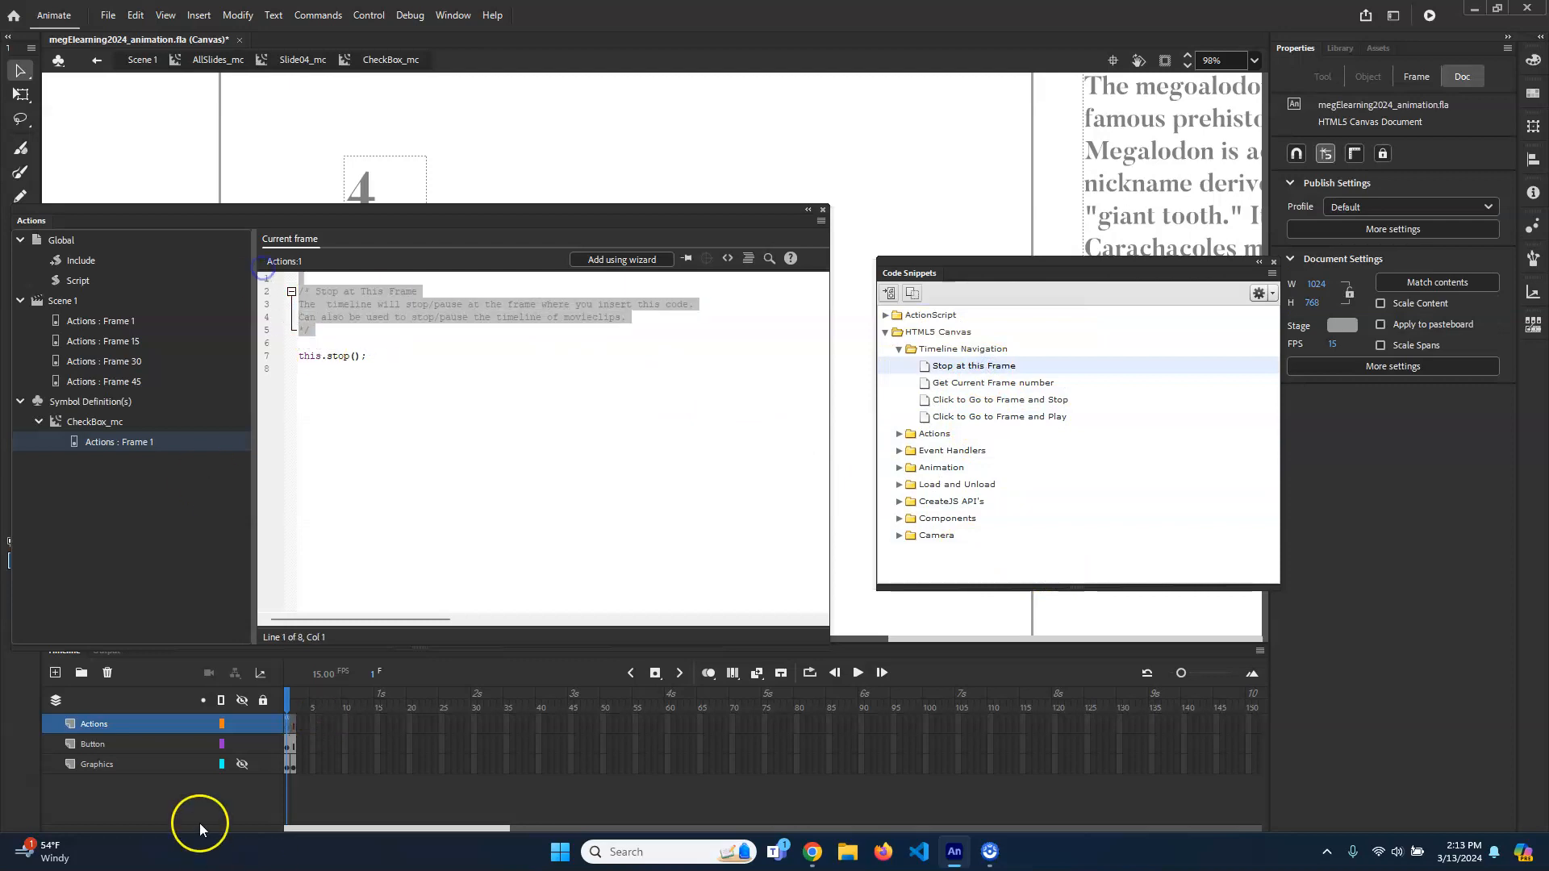
pyautogui.press('Delete')
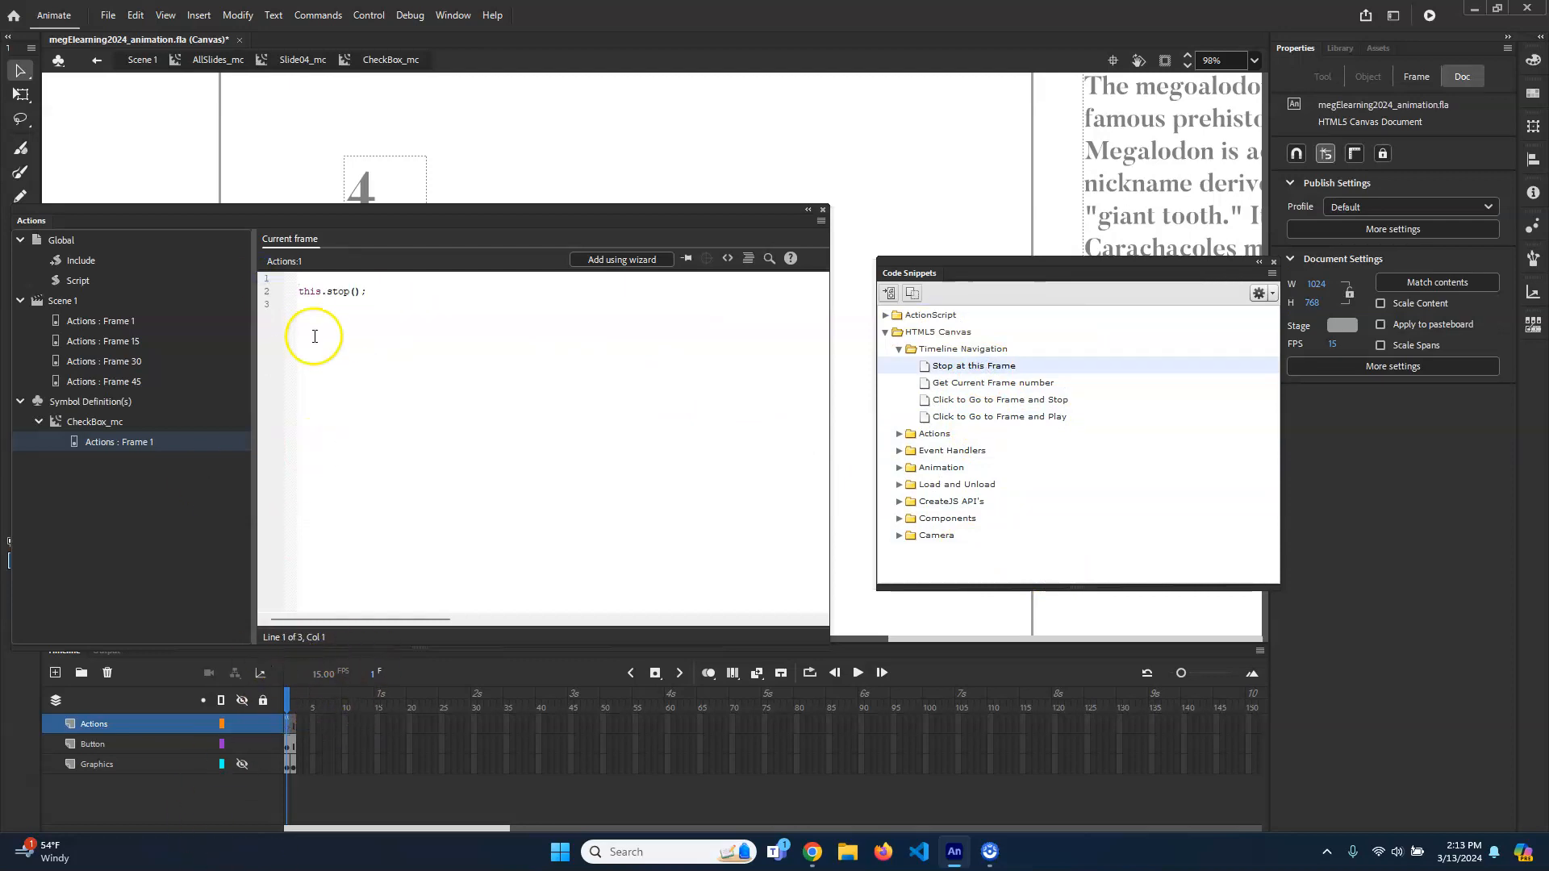
pyautogui.press('Delete')
# Add the "Stop at this Frame" snippet to frame 2 of the Actions layer without its comment, and review both CheckBox_mc frame scripts
pyautogui.click(295, 726)
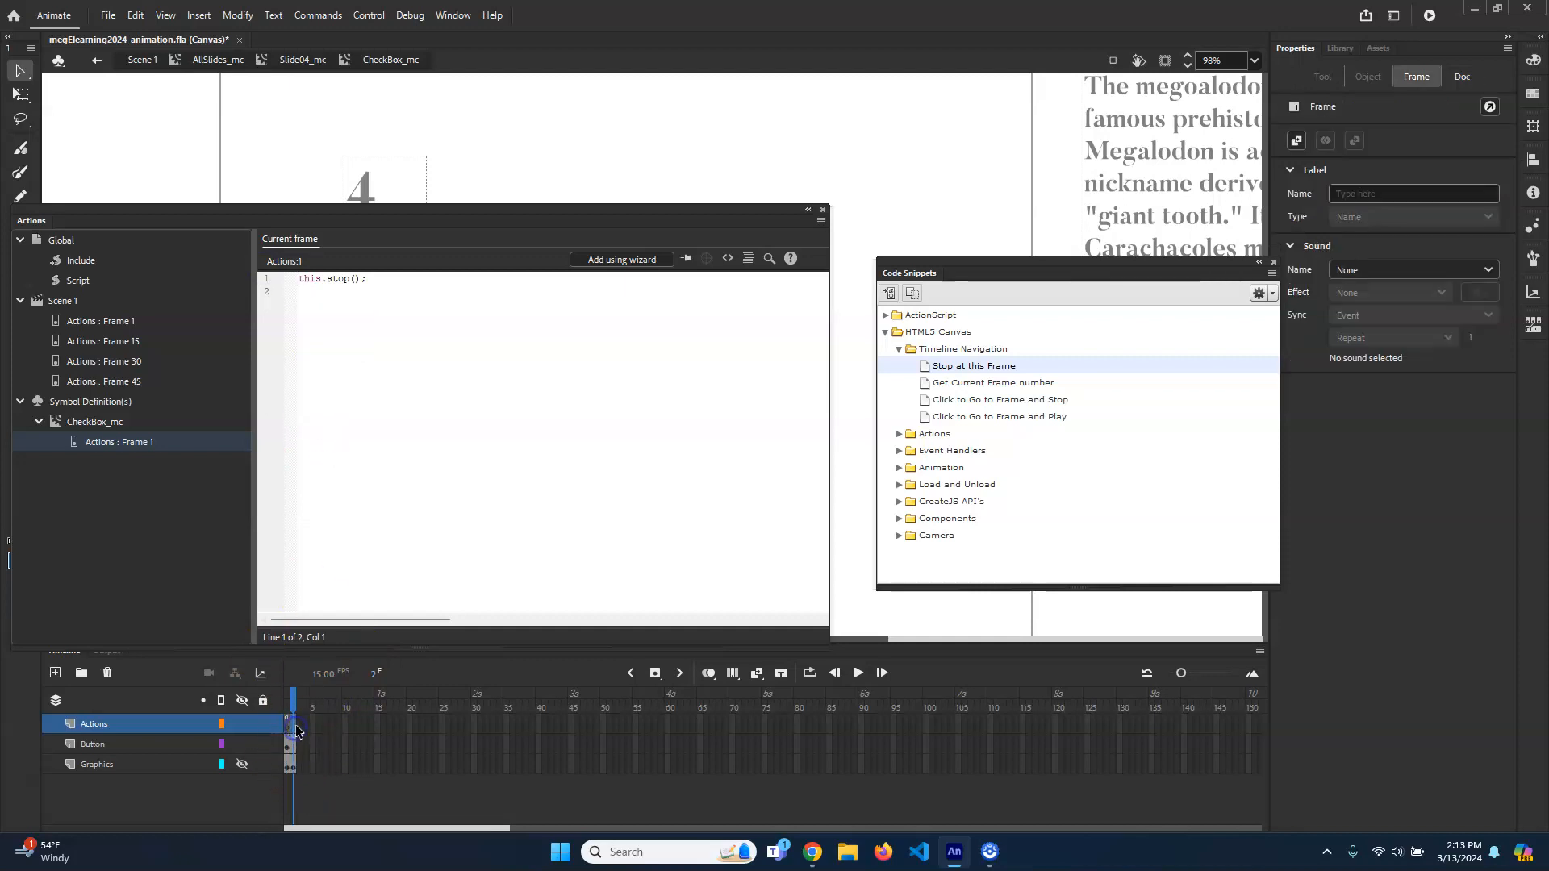
pyautogui.doubleClick(983, 367)
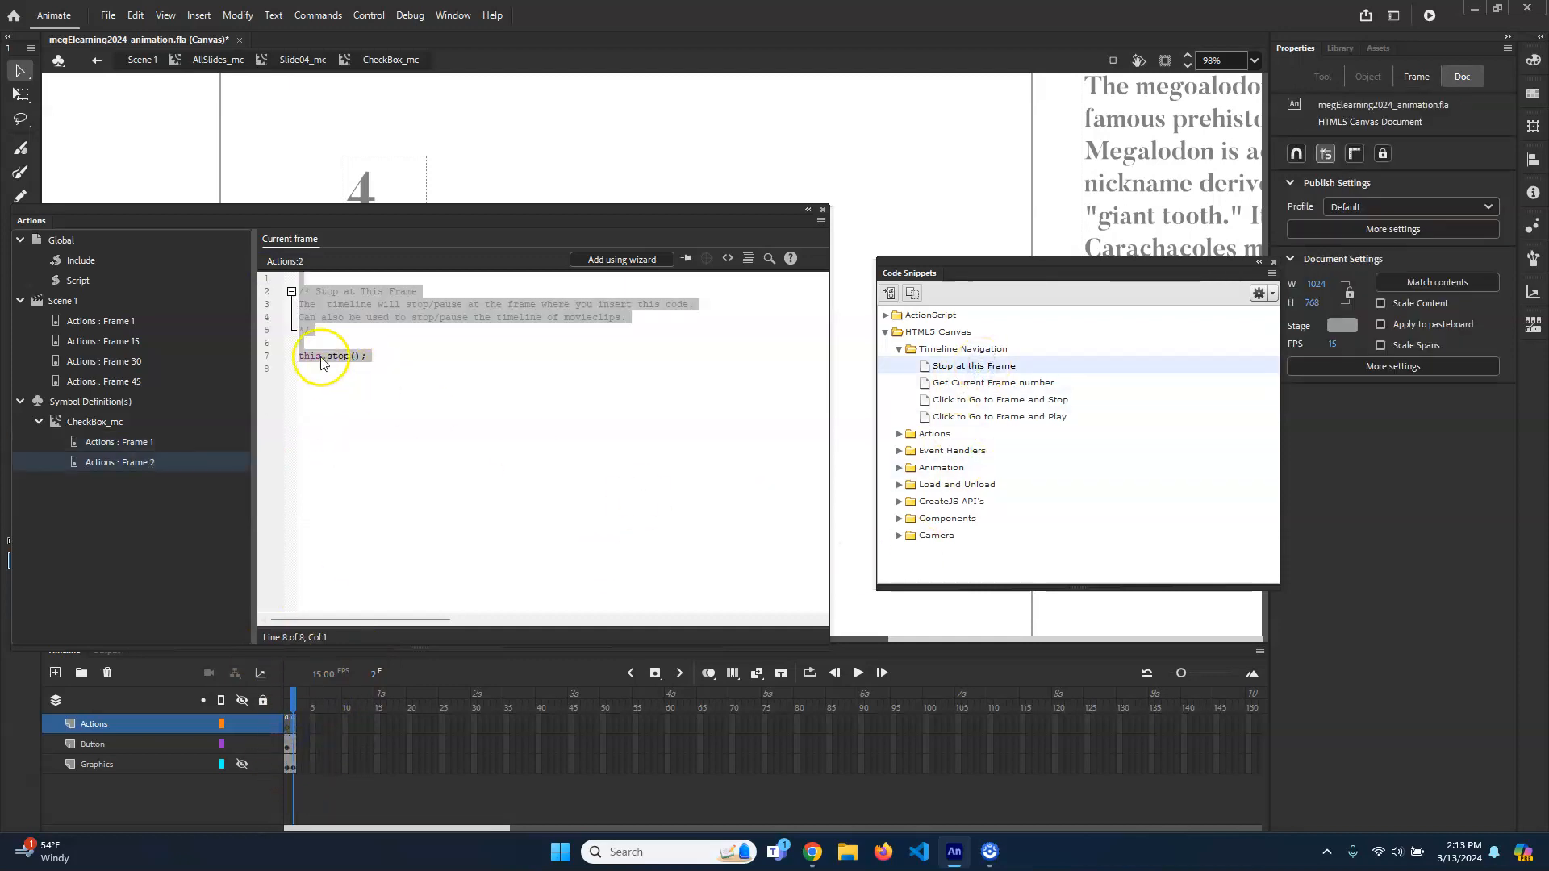
pyautogui.press('Delete')
pyautogui.click(285, 352)
pyautogui.click(180, 438)
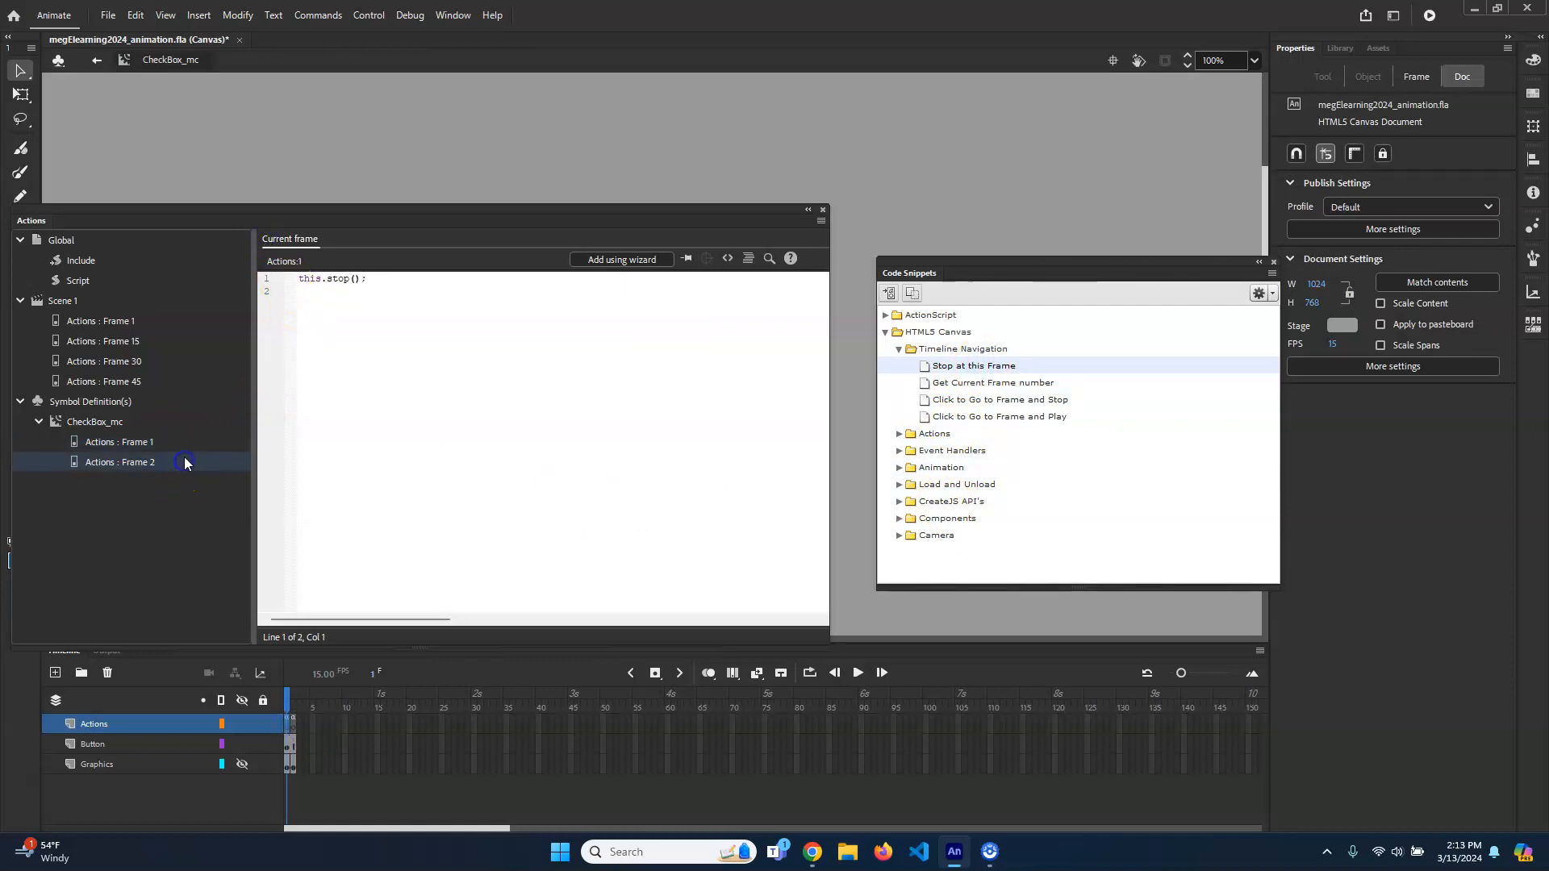
pyautogui.click(185, 458)
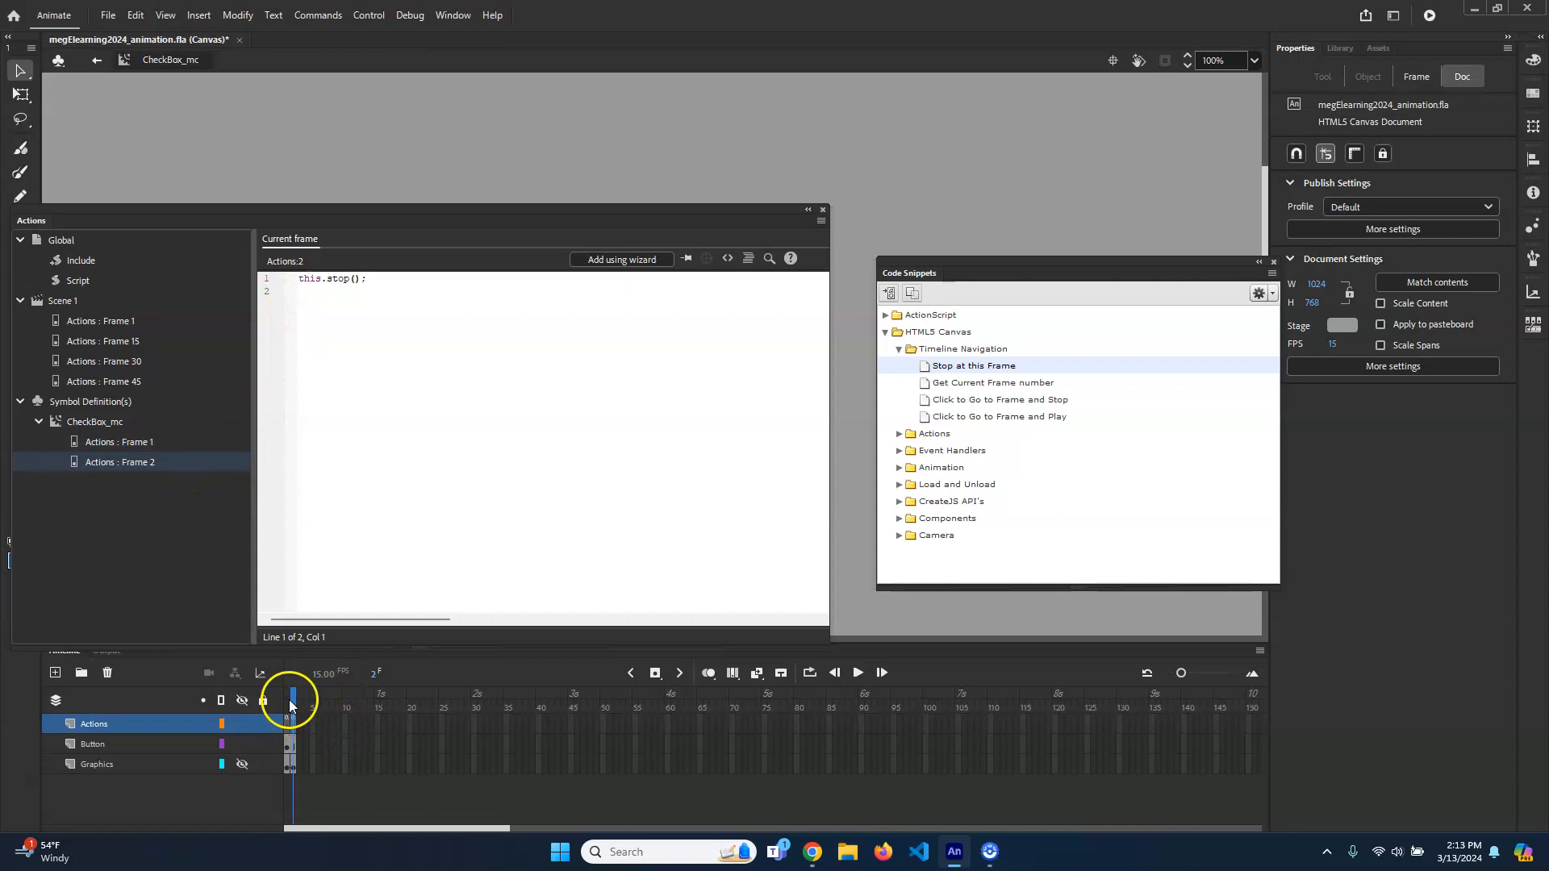
pyautogui.click(152, 445)
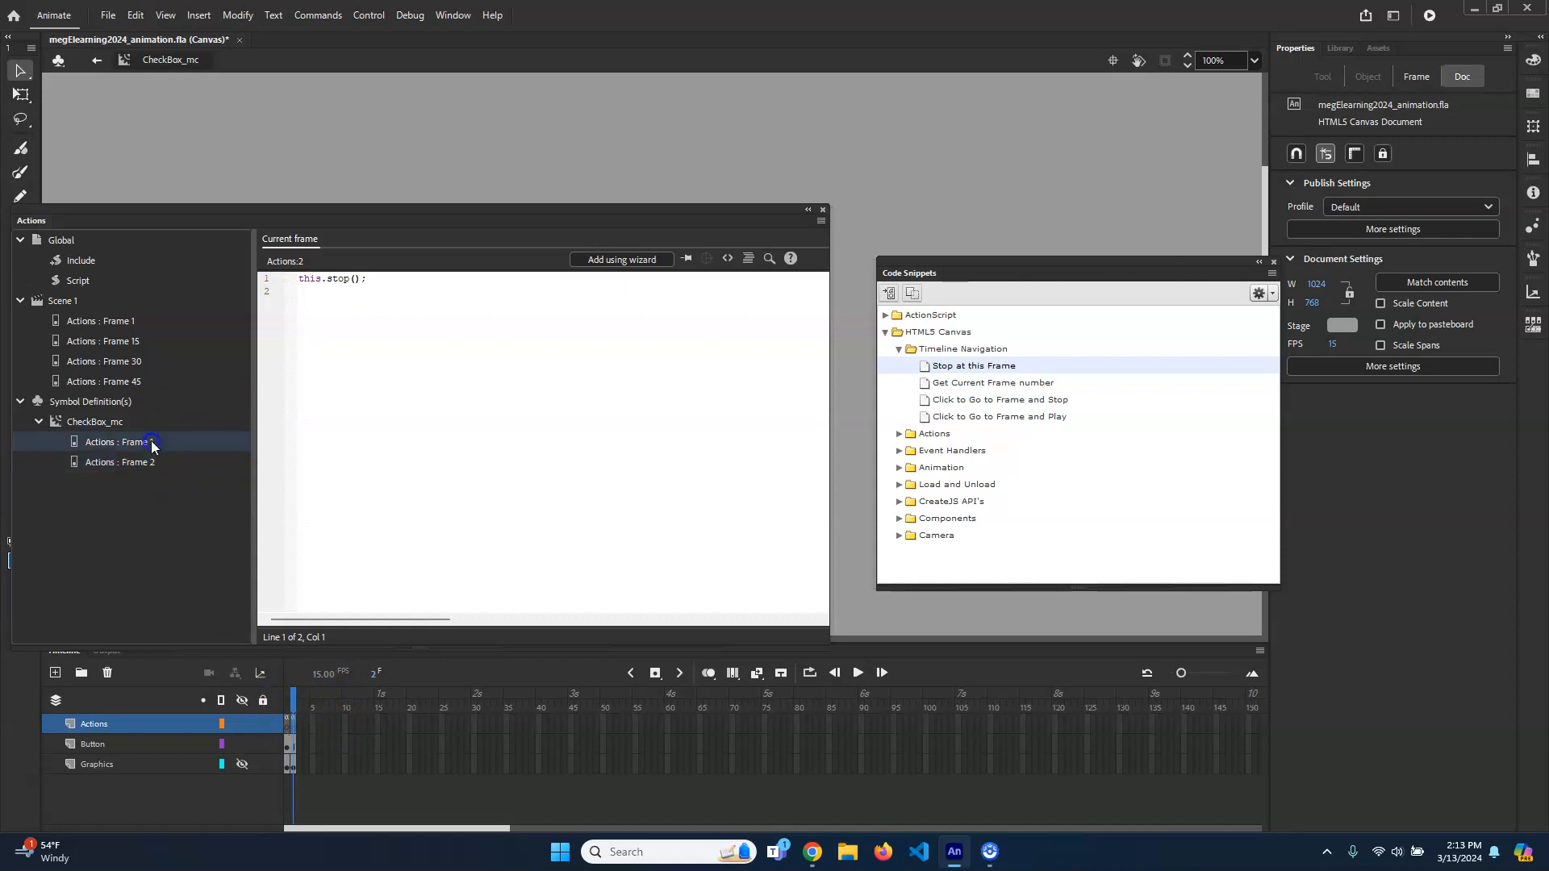
# Select the CheckBoxHit_btn instance on frame 1 and give it the instance name CheckBoxHitBox
pyautogui.click(305, 724)
pyautogui.moveTo(567, 231); pyautogui.dragTo(616, 508)
pyautogui.click(642, 367)
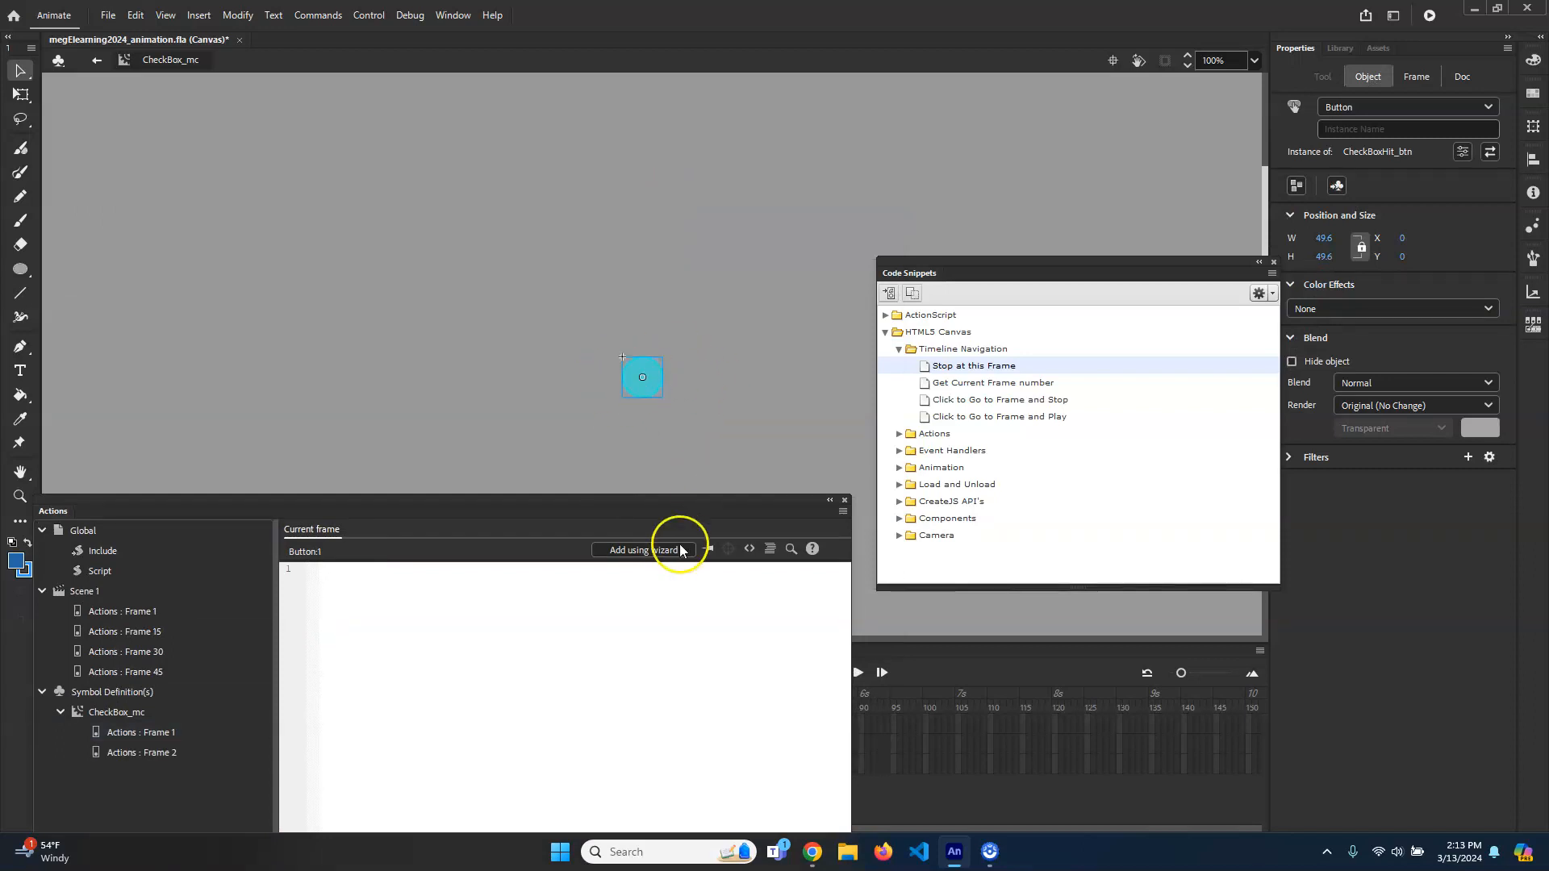
pyautogui.moveTo(678, 516); pyautogui.dragTo(659, 277)
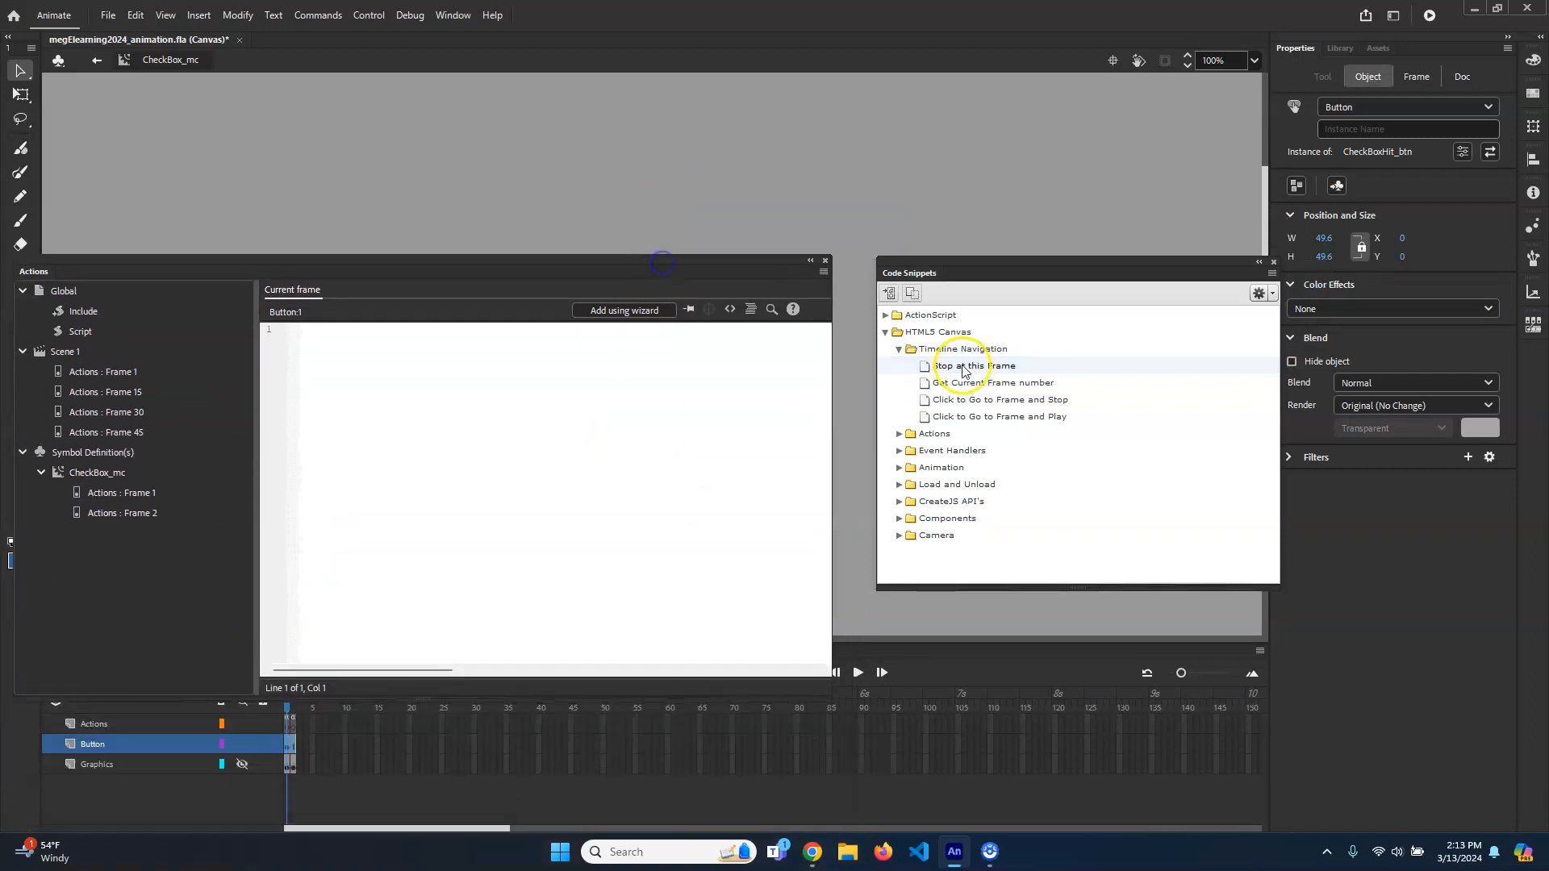
pyautogui.doubleClick(1043, 419)
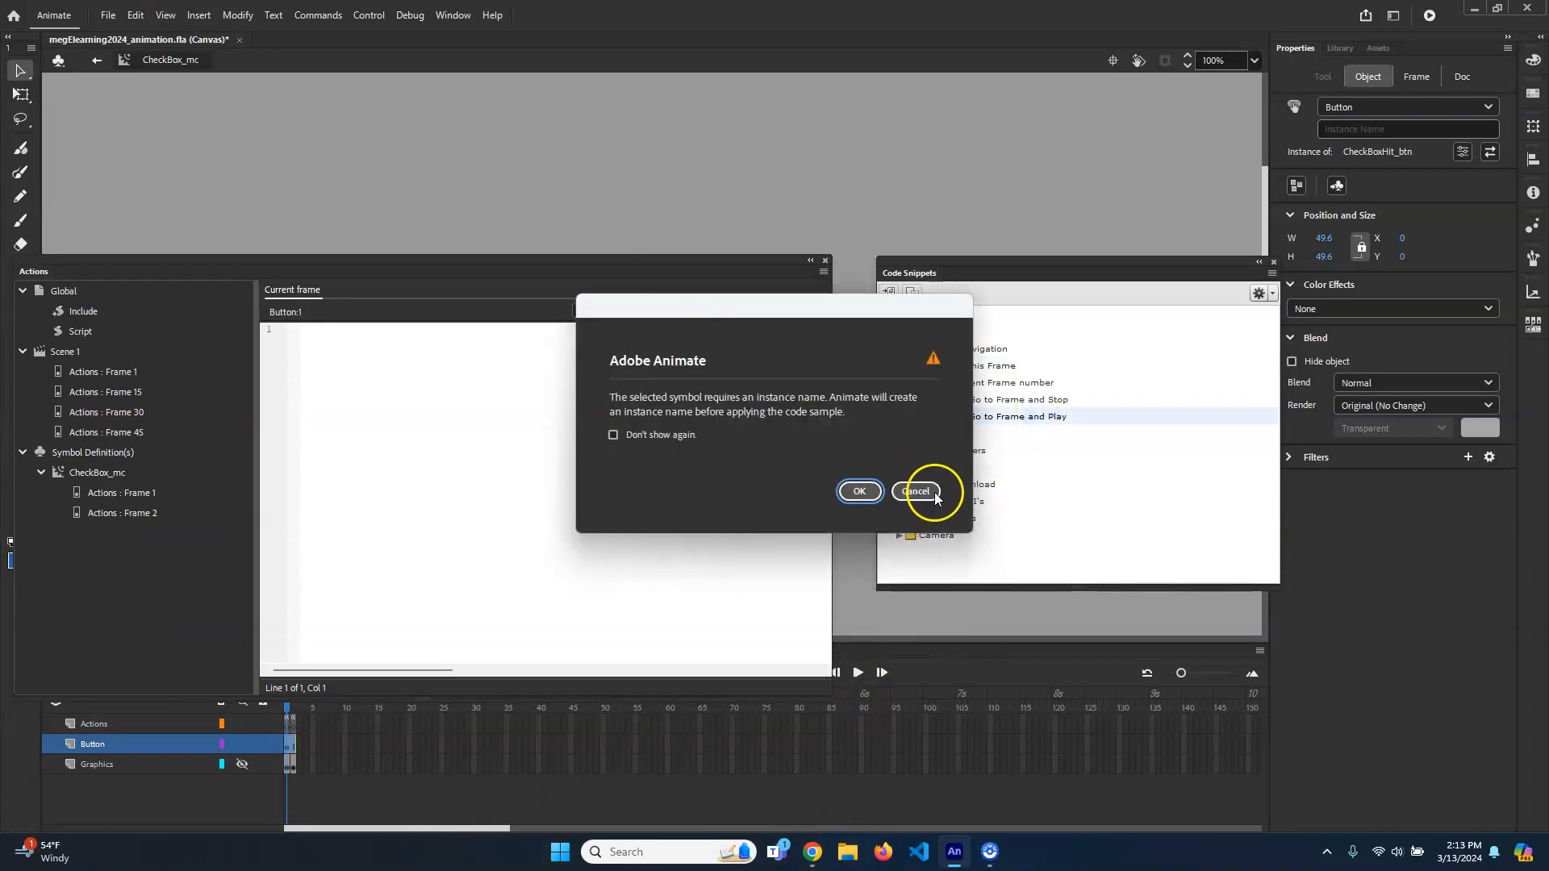
pyautogui.click(934, 494)
pyautogui.click(1371, 128)
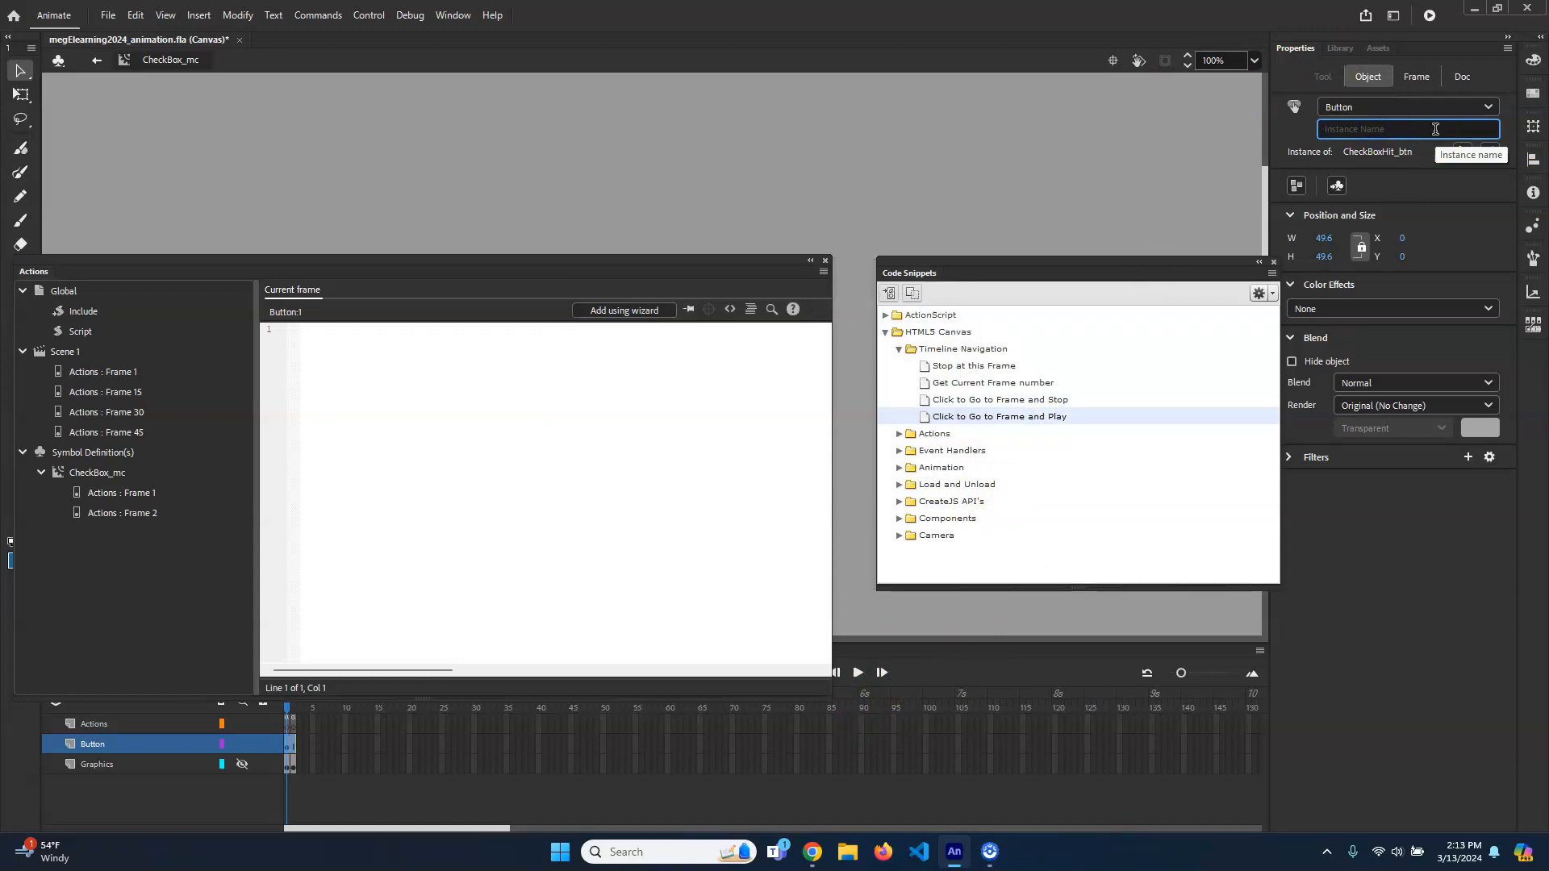
pyautogui.write('CheckBoxHitBox')
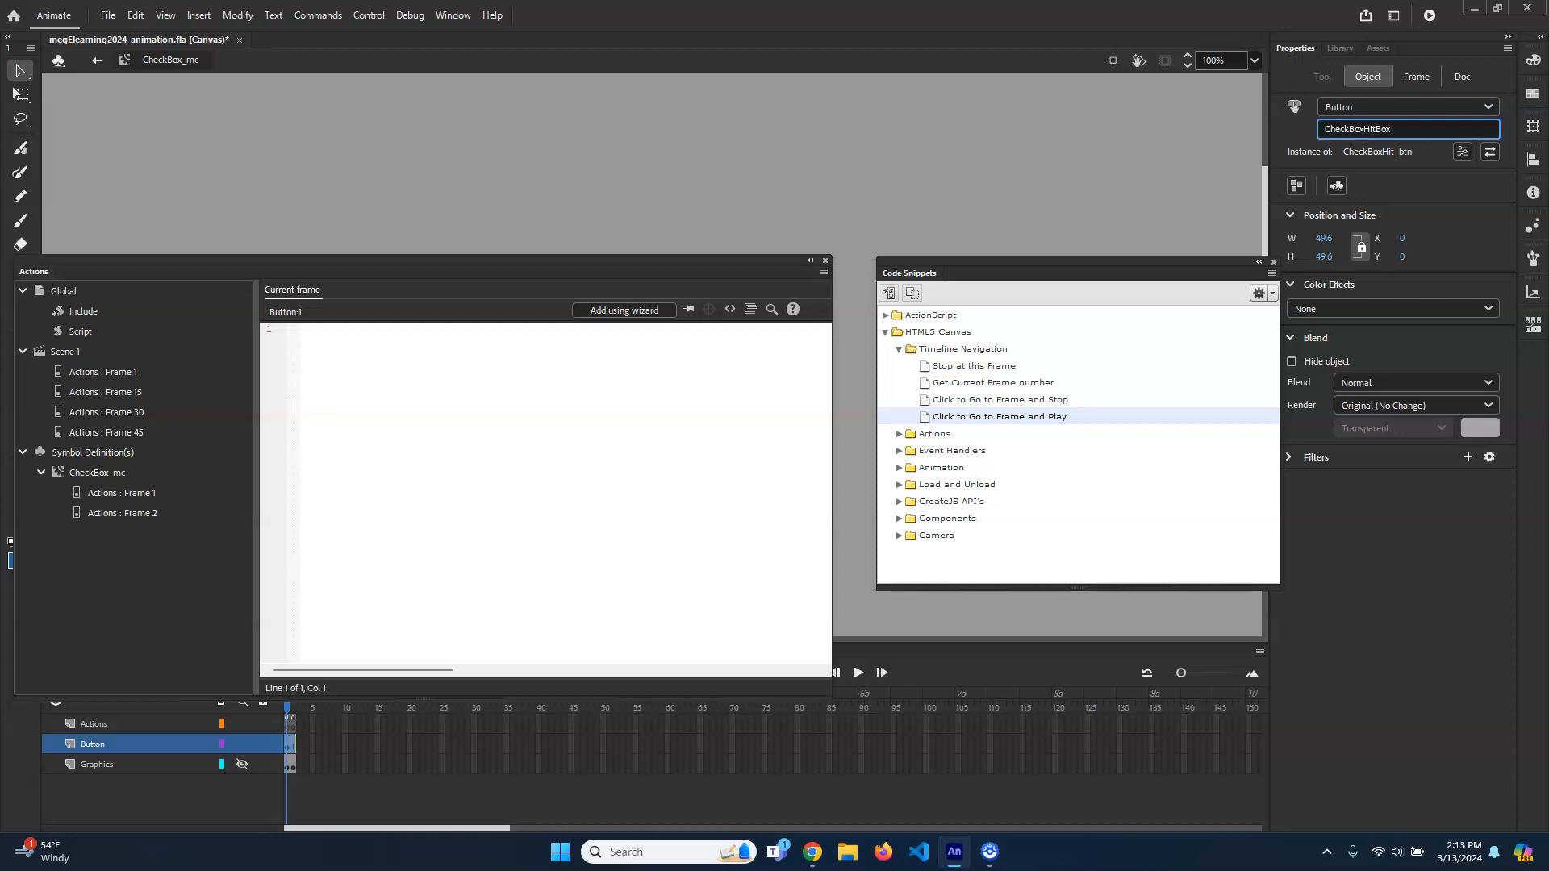
pyautogui.press('Return')
# Apply the "Click to Go to Frame and Play" snippet to CheckBoxHitBox, delete its comment, and replace the gotoAndPlay(5) call with this.play();
pyautogui.moveTo(728, 251); pyautogui.dragTo(709, 283)
pyautogui.doubleClick(1035, 417)
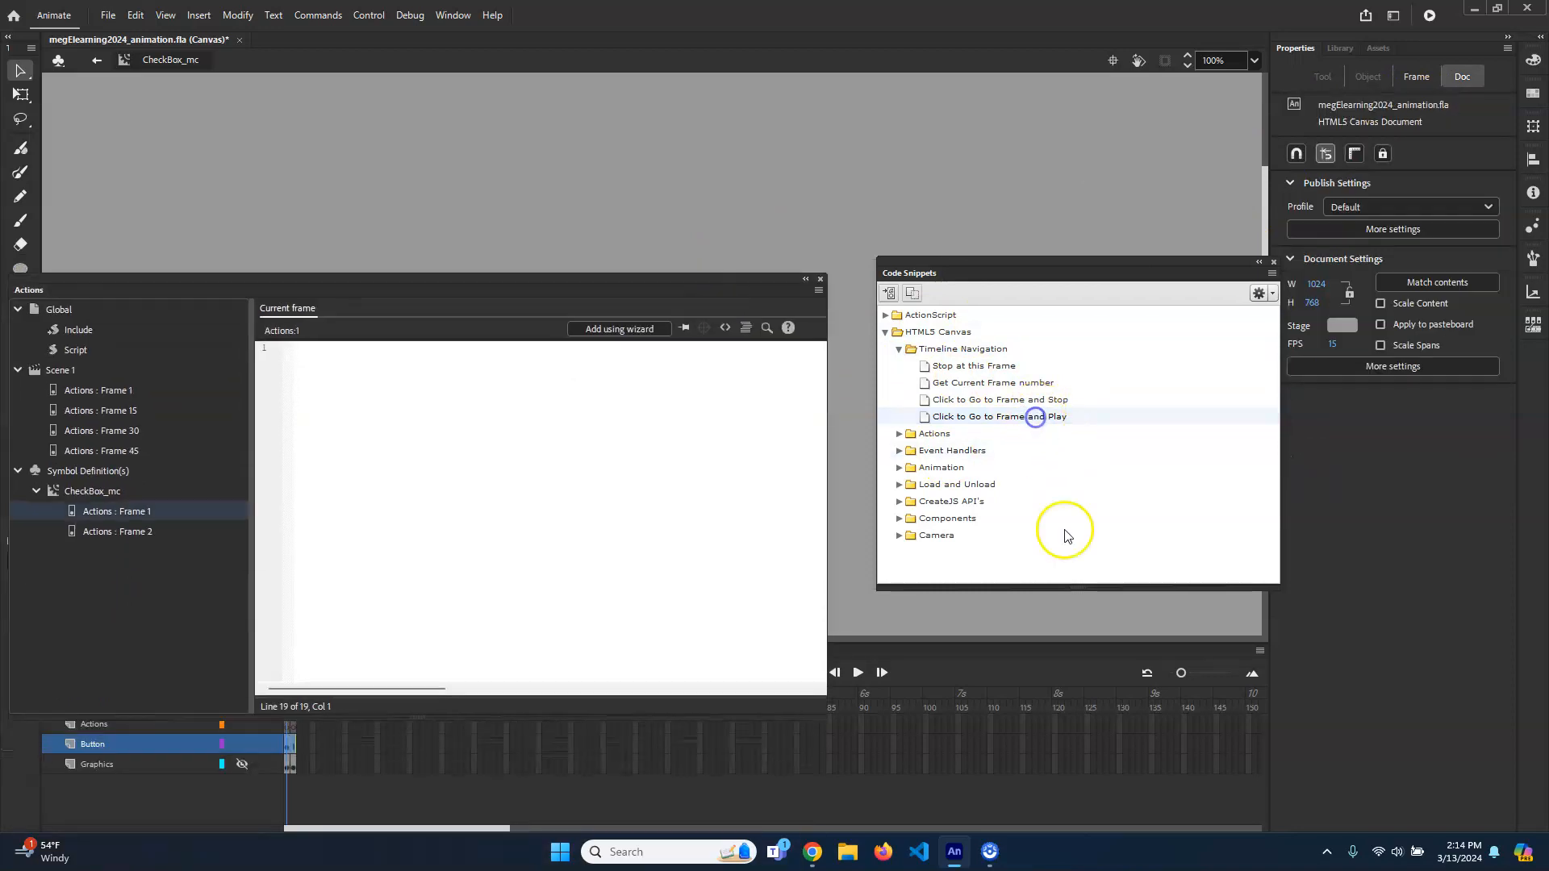
pyautogui.click(492, 413)
pyautogui.moveTo(323, 475); pyautogui.dragTo(257, 370)
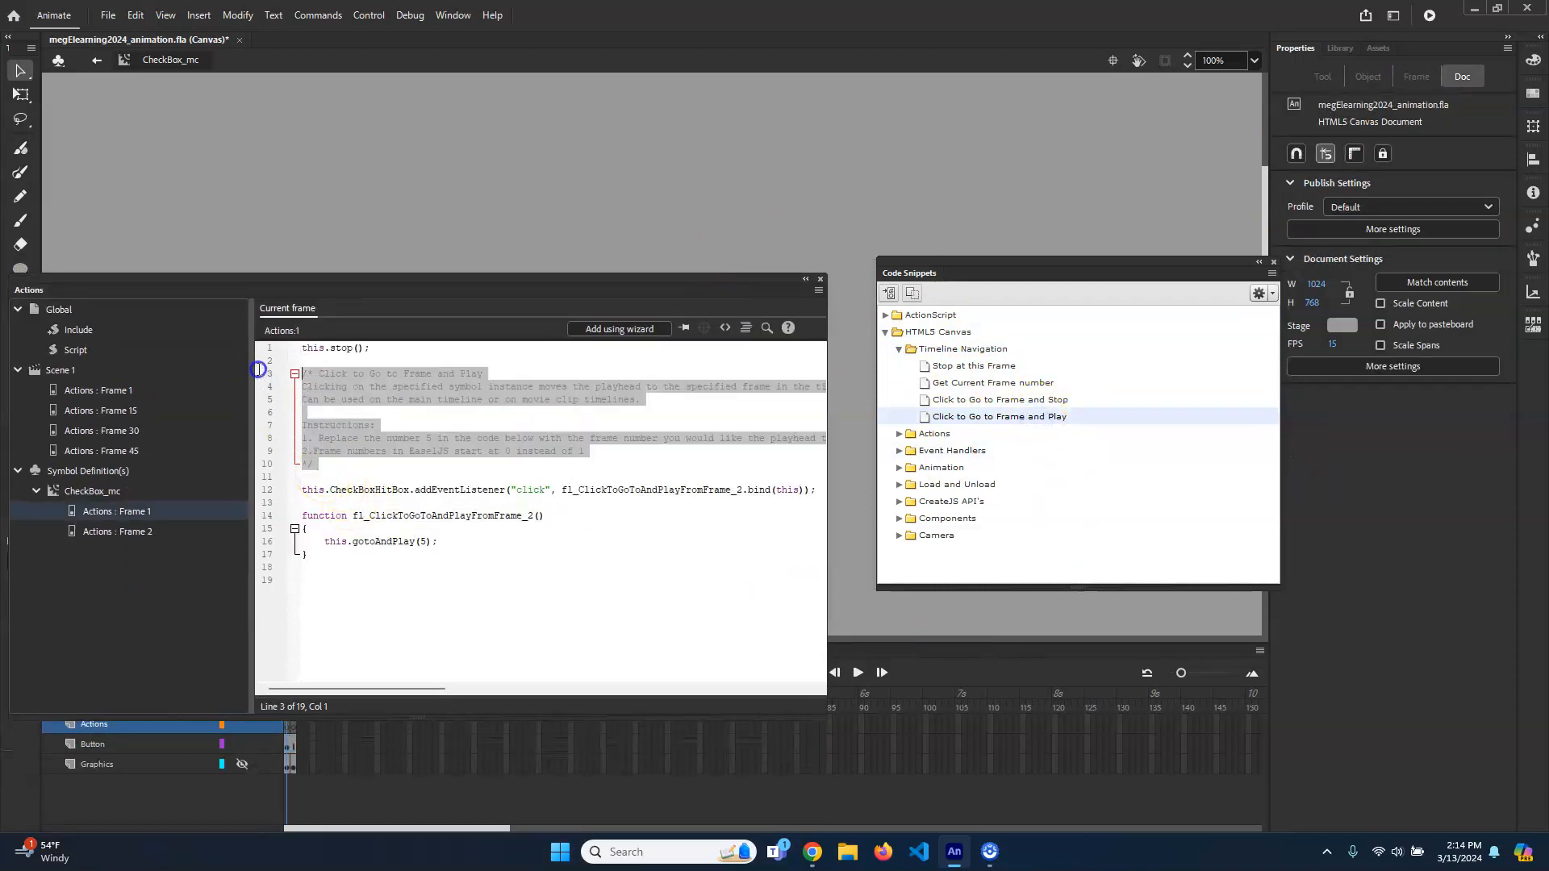
pyautogui.press('BackSpace')
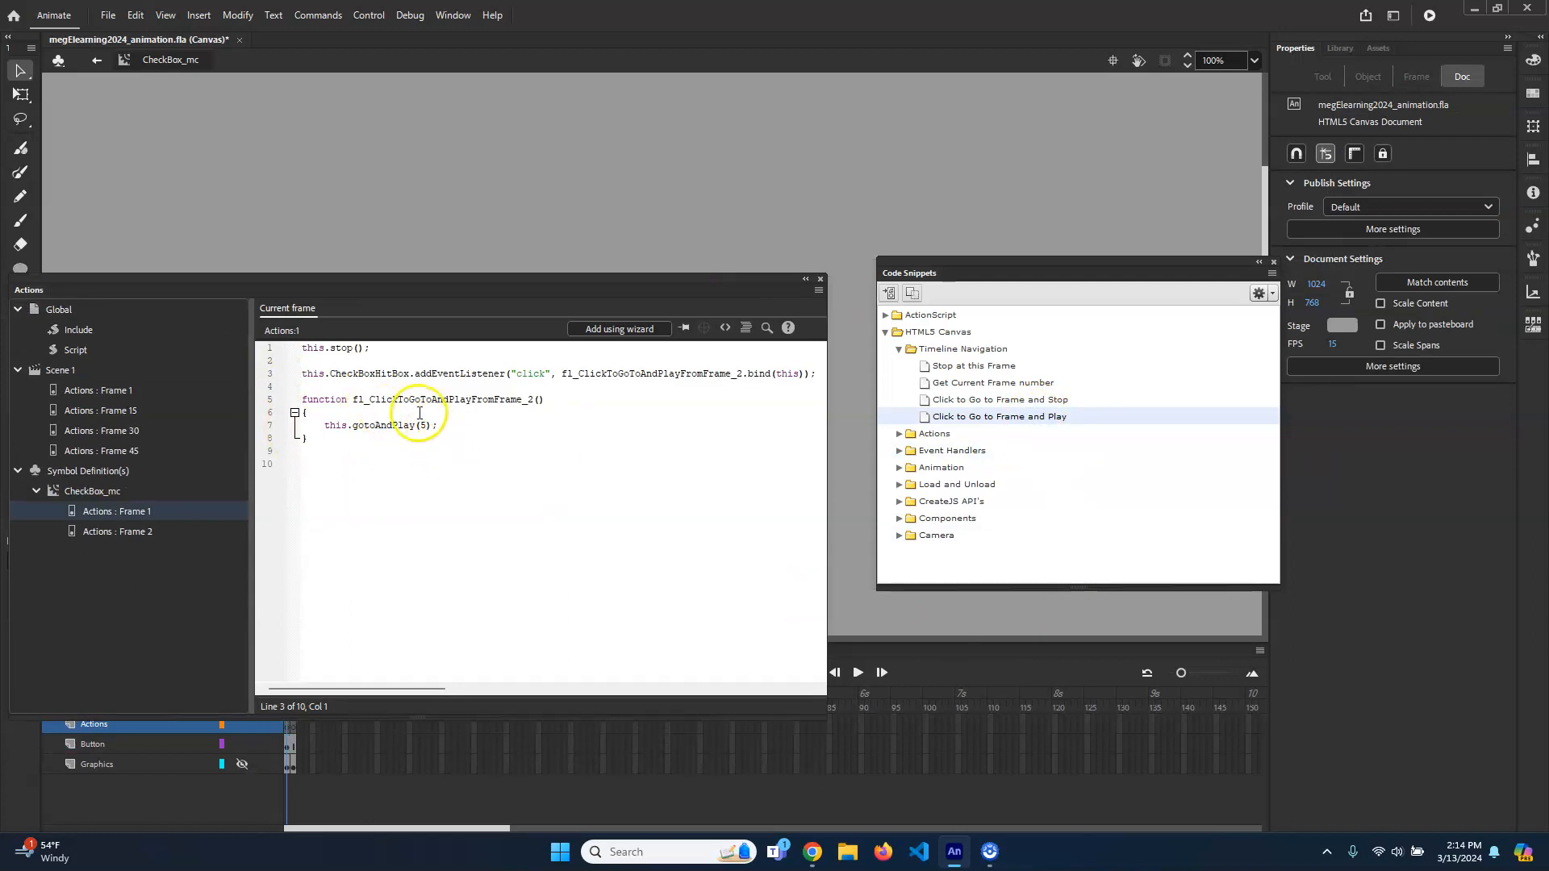
pyautogui.click(352, 426)
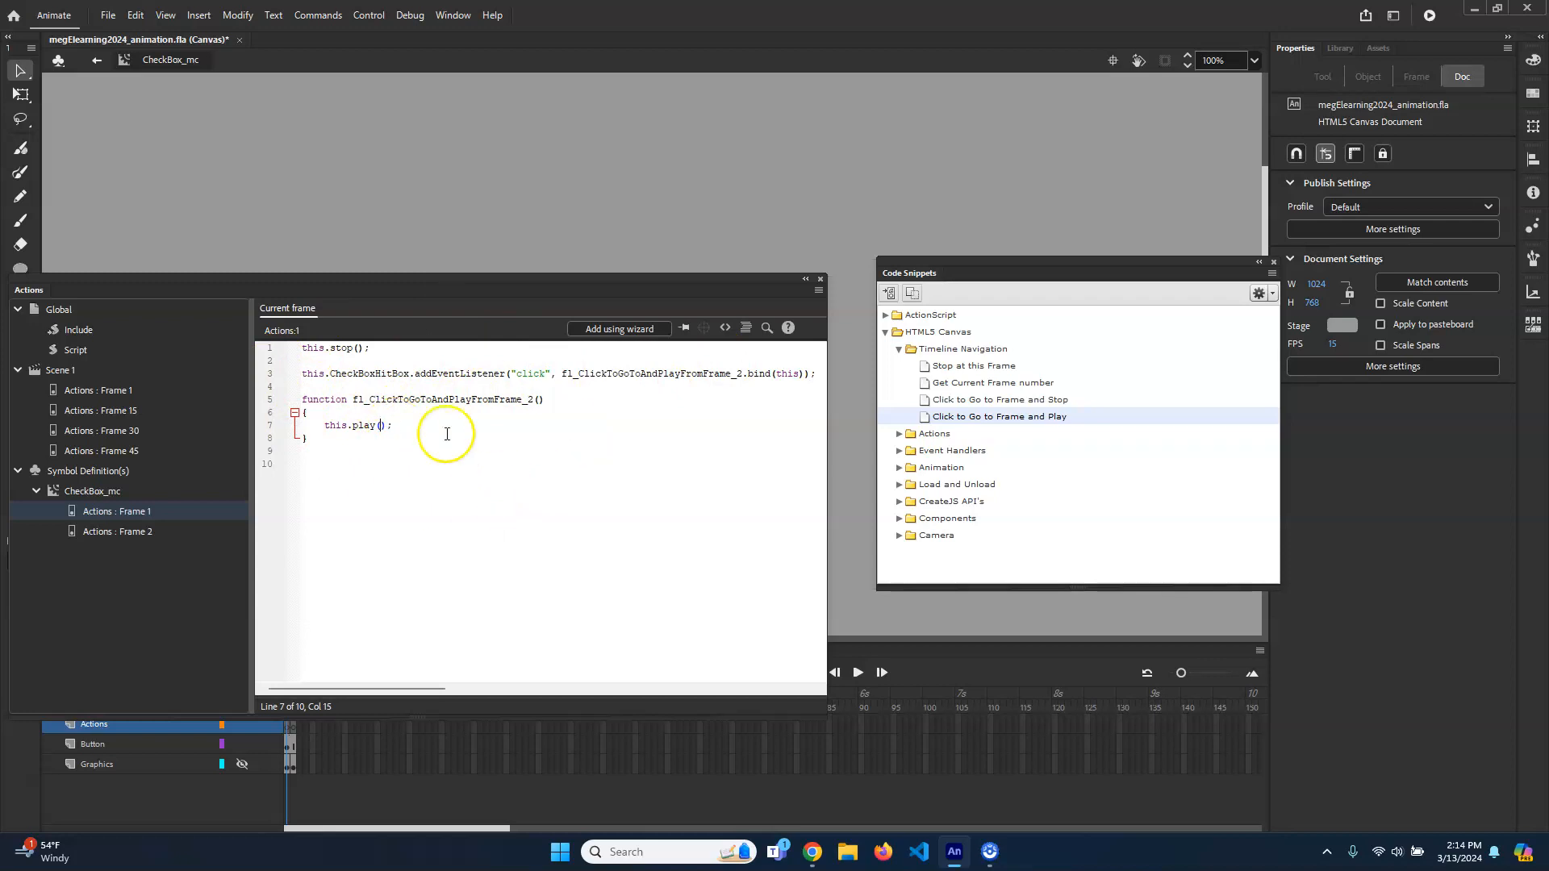
pyautogui.moveTo(449, 297); pyautogui.dragTo(452, 255)
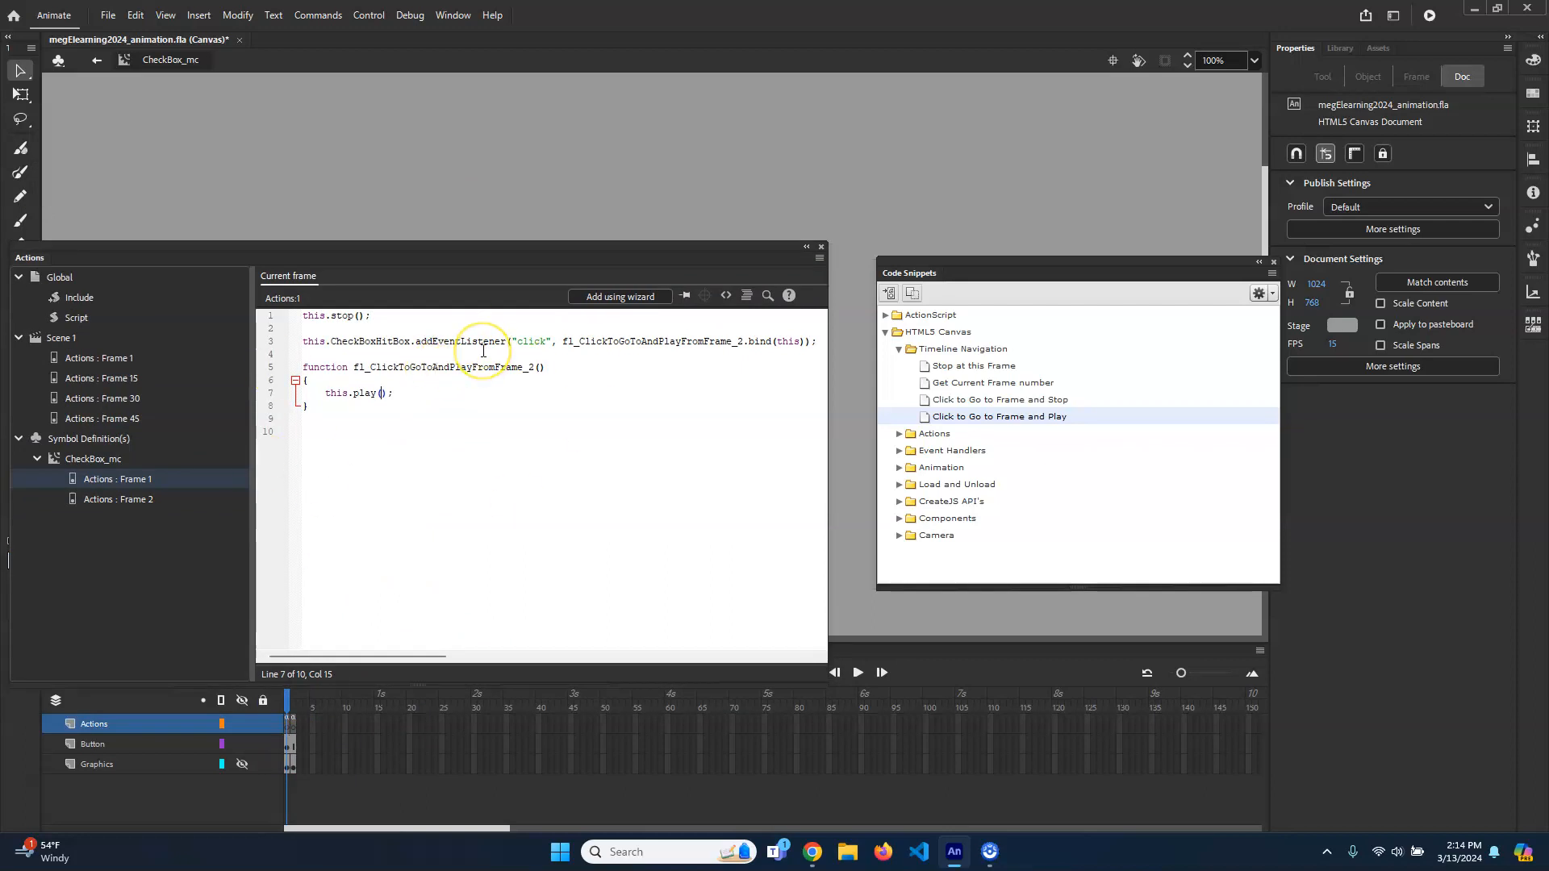
# Test the movie in the browser, advance to slide 4, and toggle the checkbox several times to check both states
pyautogui.hotkey('ctrl', 'Return')
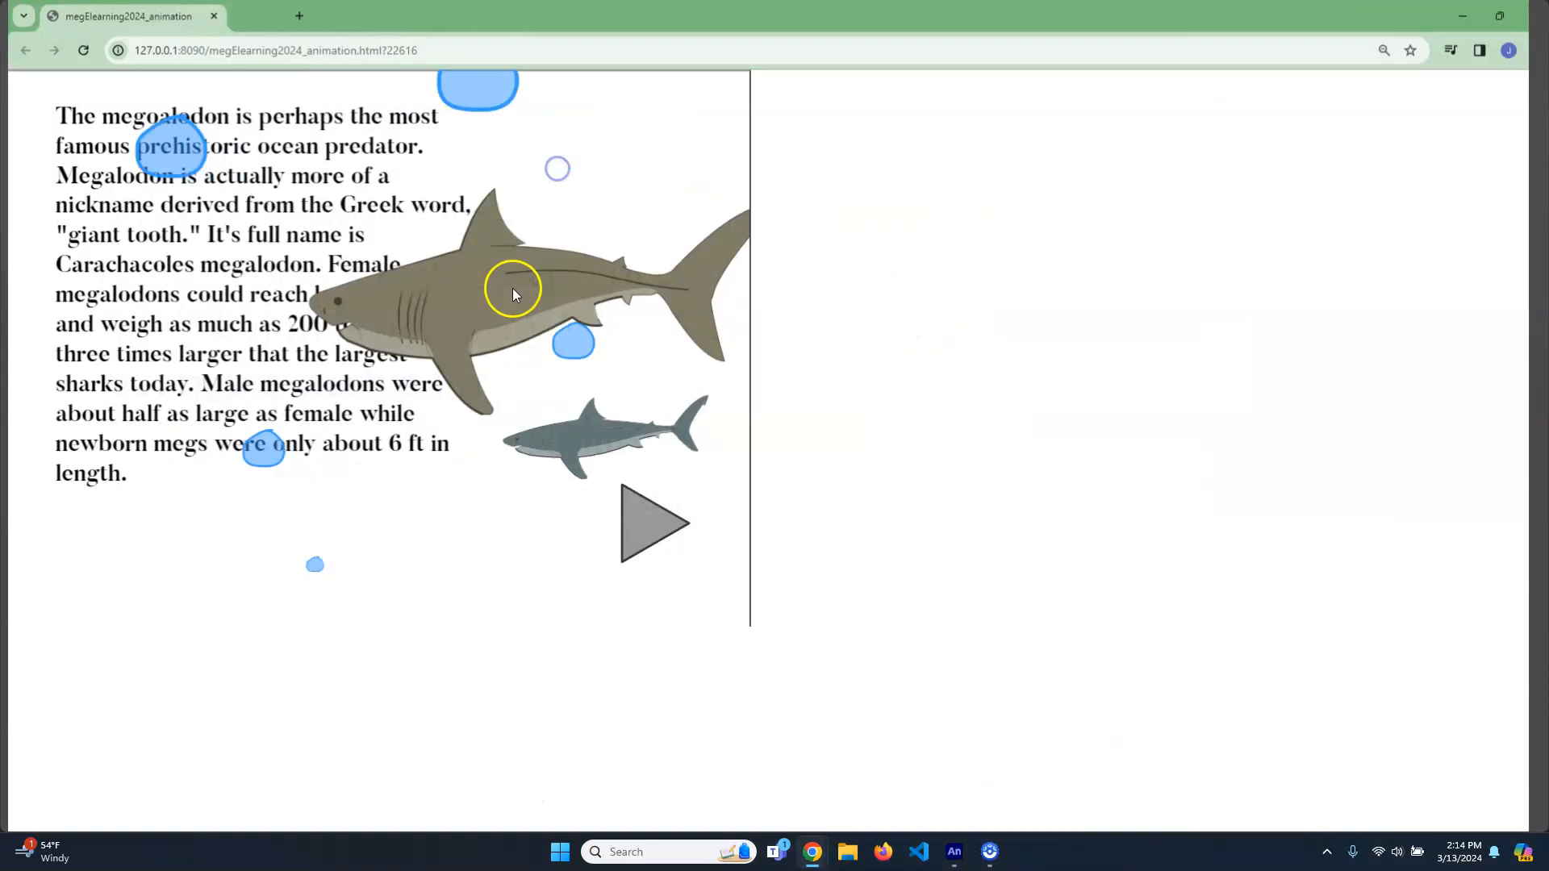
pyautogui.click(627, 546)
pyautogui.click(638, 534)
pyautogui.click(637, 534)
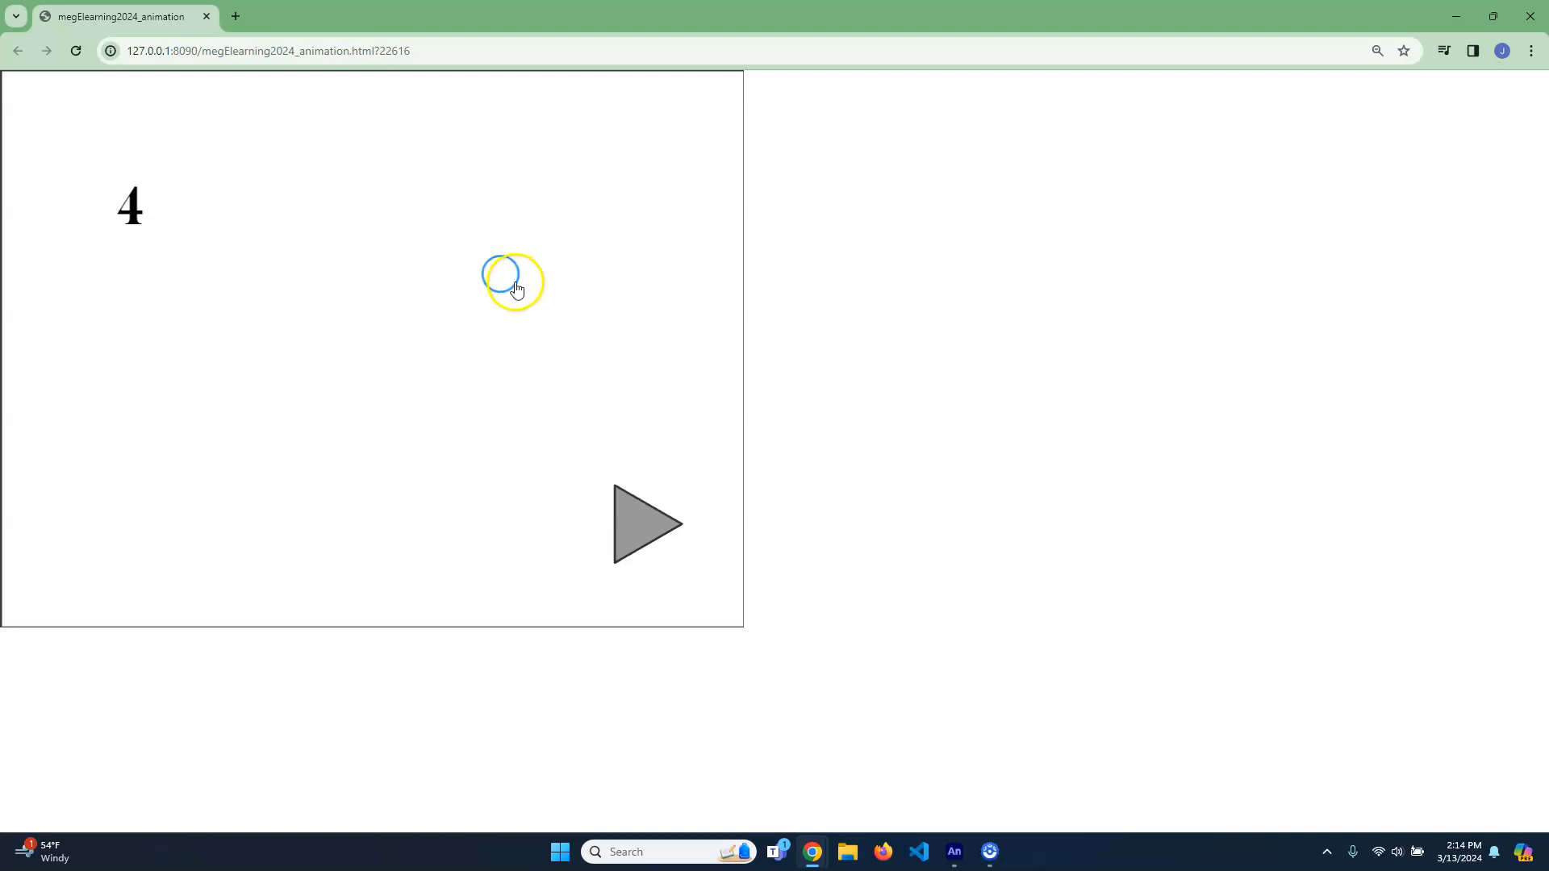
pyautogui.click(507, 297)
pyautogui.click(507, 275)
pyautogui.click(498, 282)
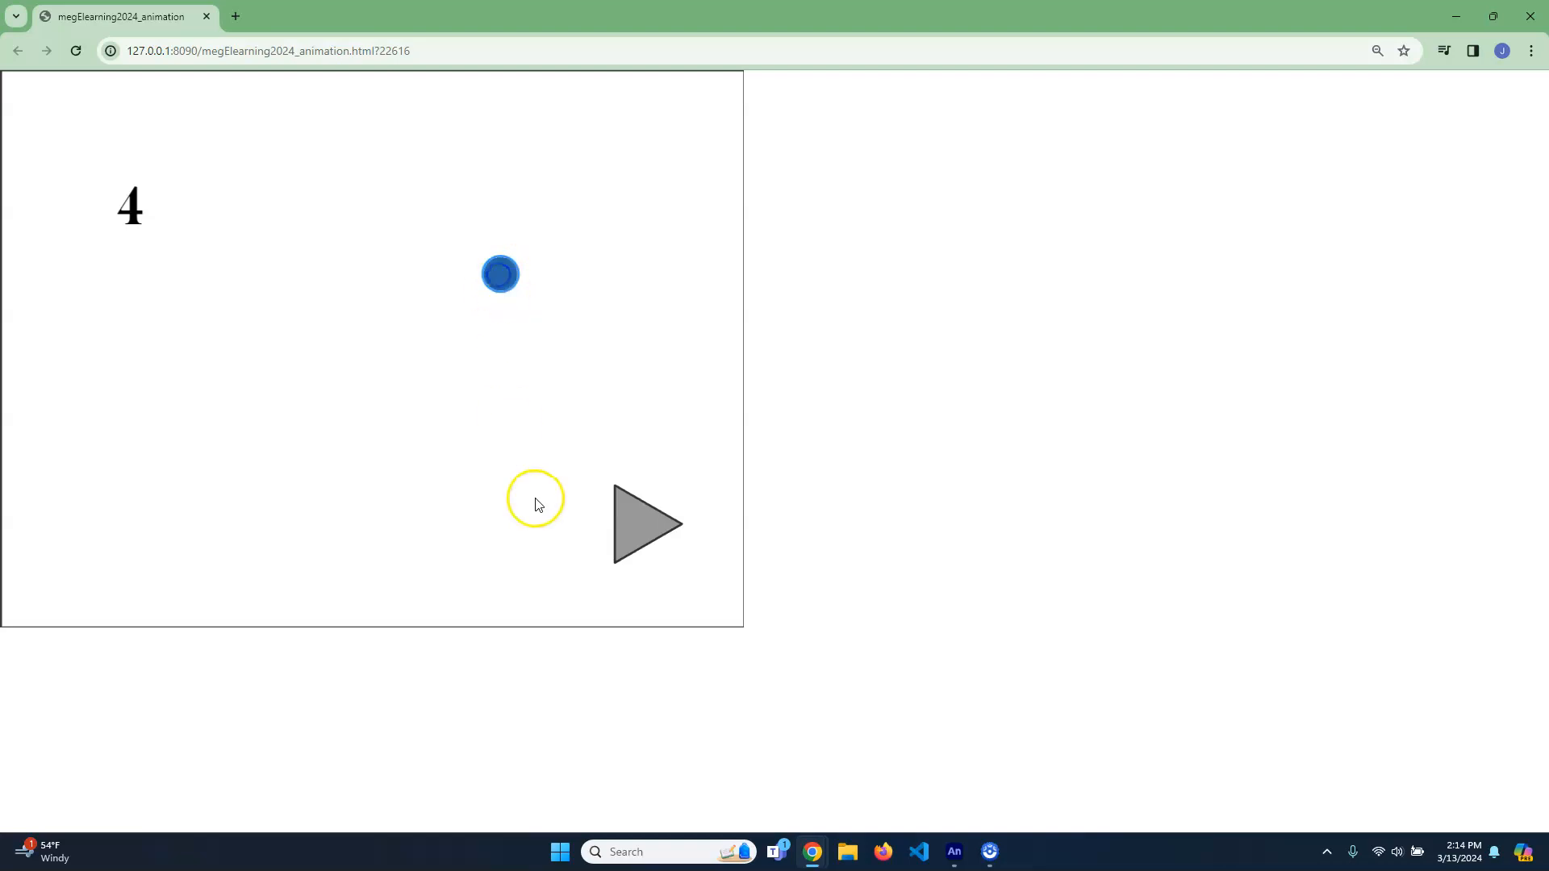
pyautogui.click(506, 275)
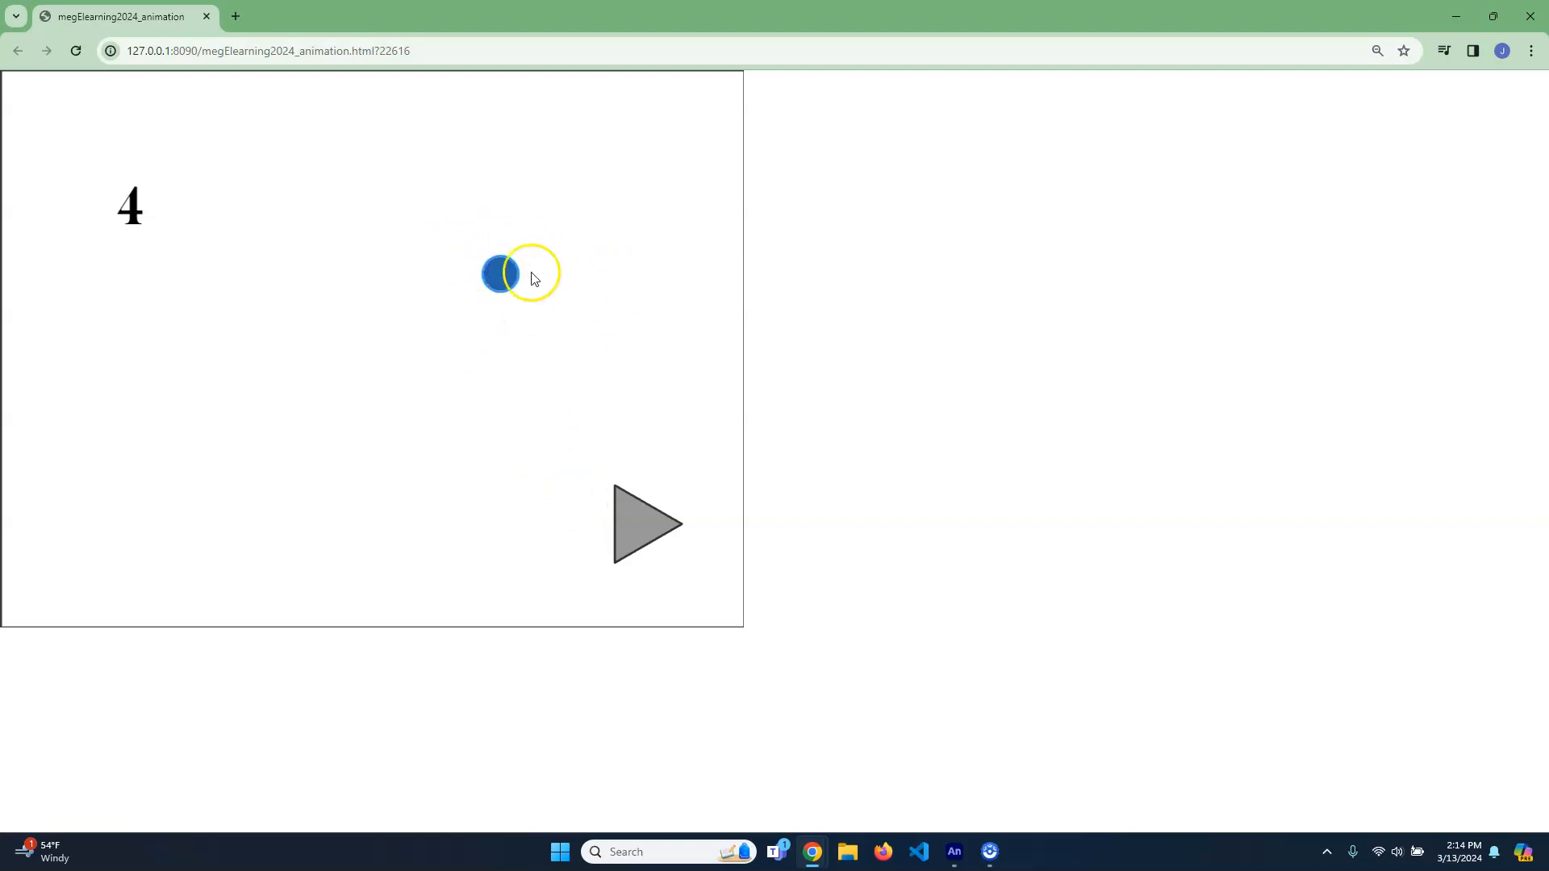